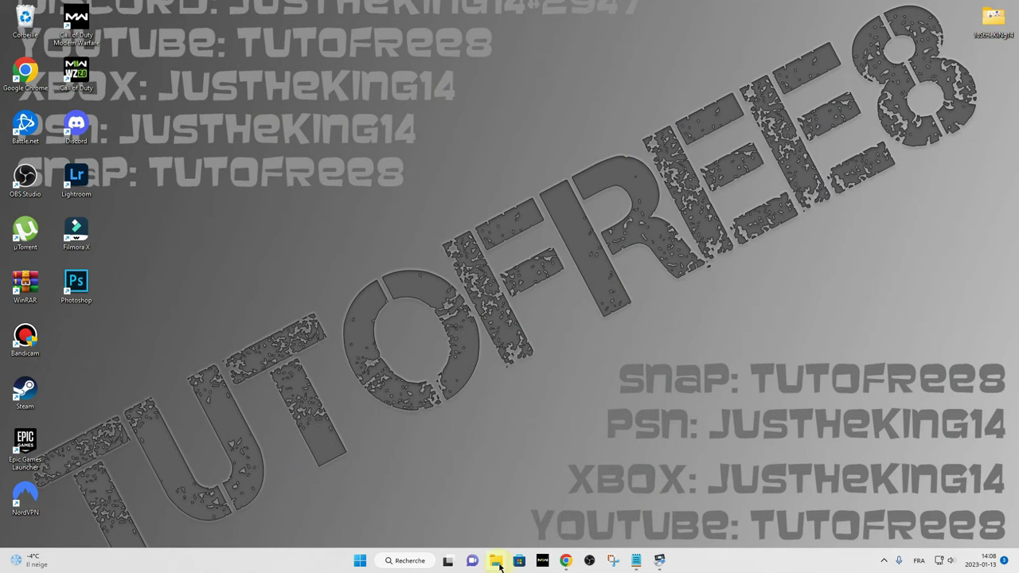
- Open File Explorer and bring up the format settings for the SD WII HACK (X:) drive
click(496, 561)
click(62, 340)
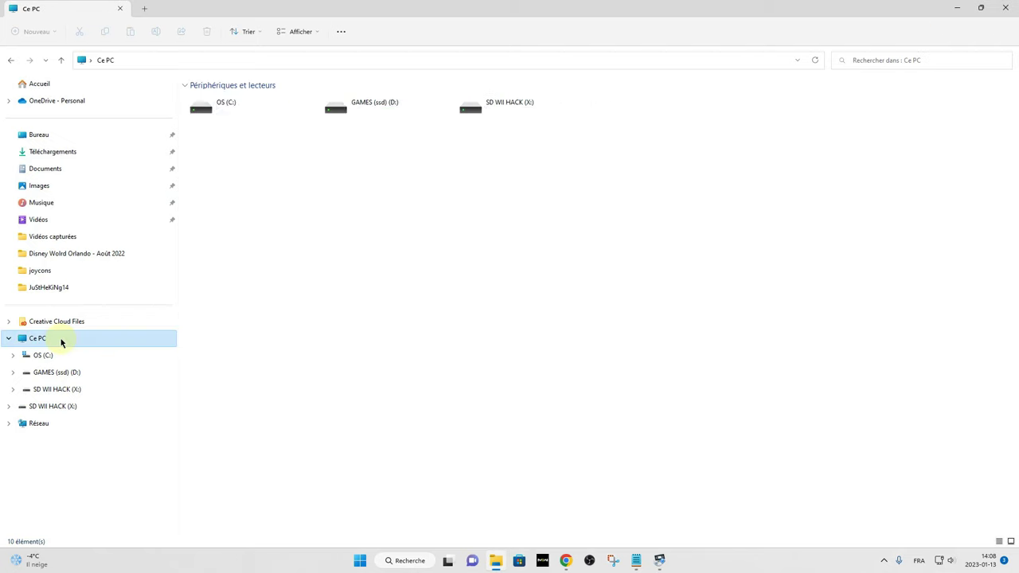
click(515, 104)
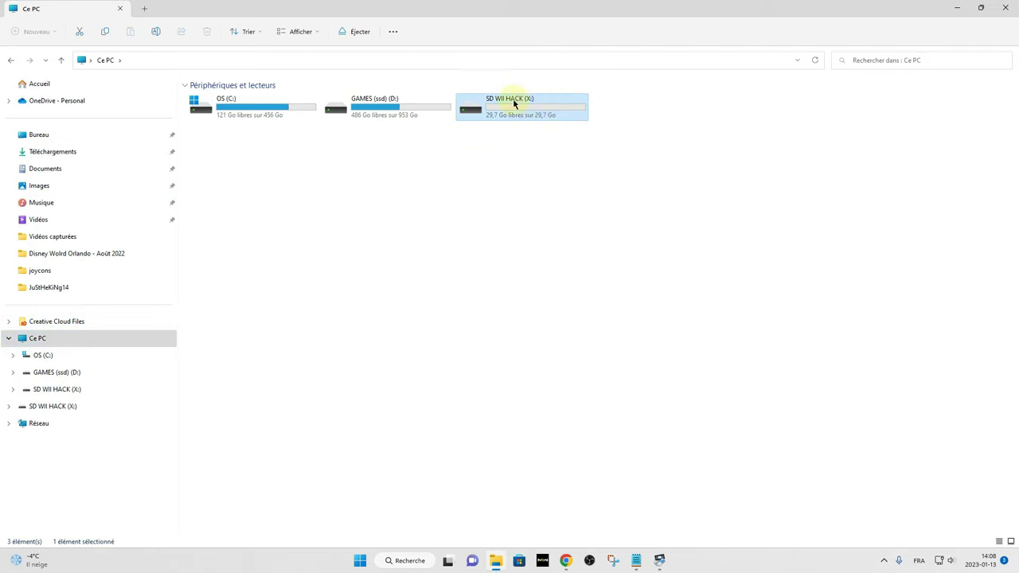
right_click(516, 103)
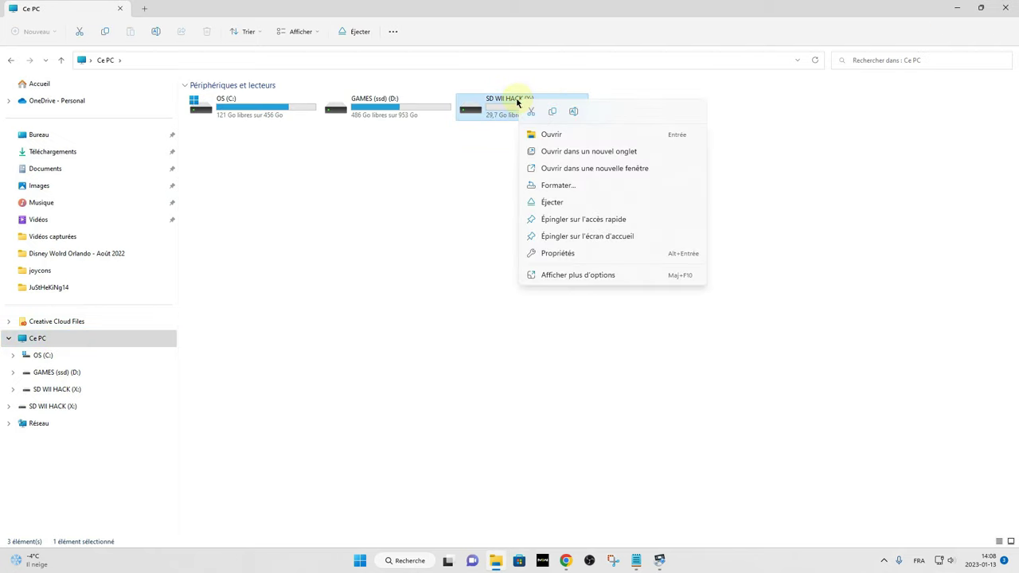
click(578, 188)
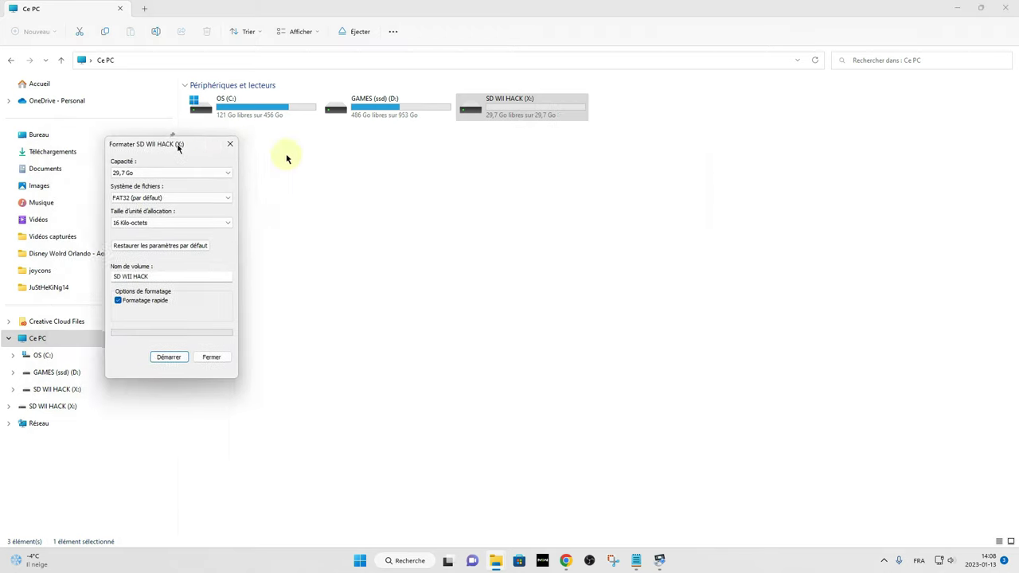
- Set the format to FAT32 (par défaut) with 16 Kilo-octets allocation units and the volume name SD WII HACK, keeping quick format
click(486, 194)
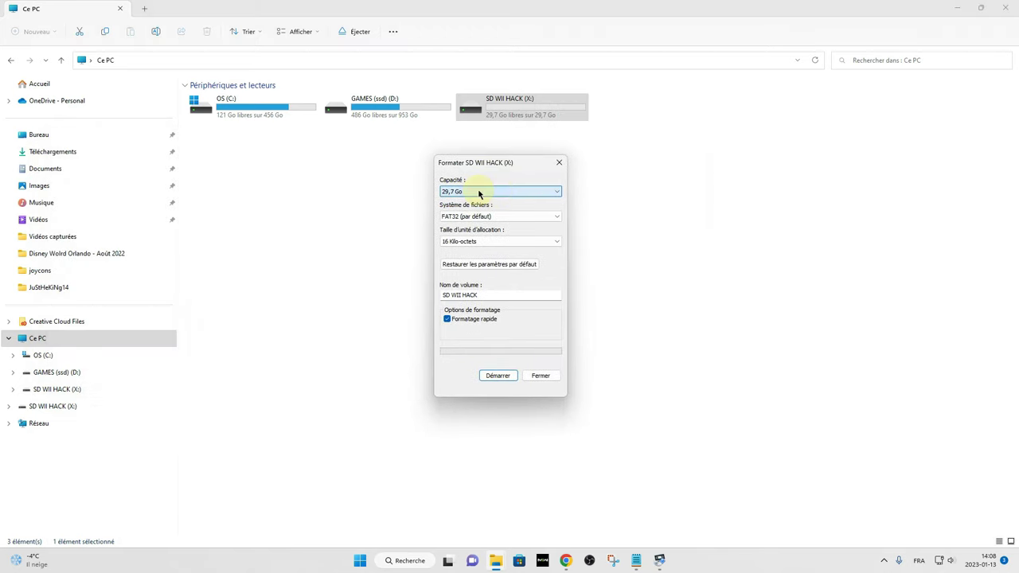
click(487, 215)
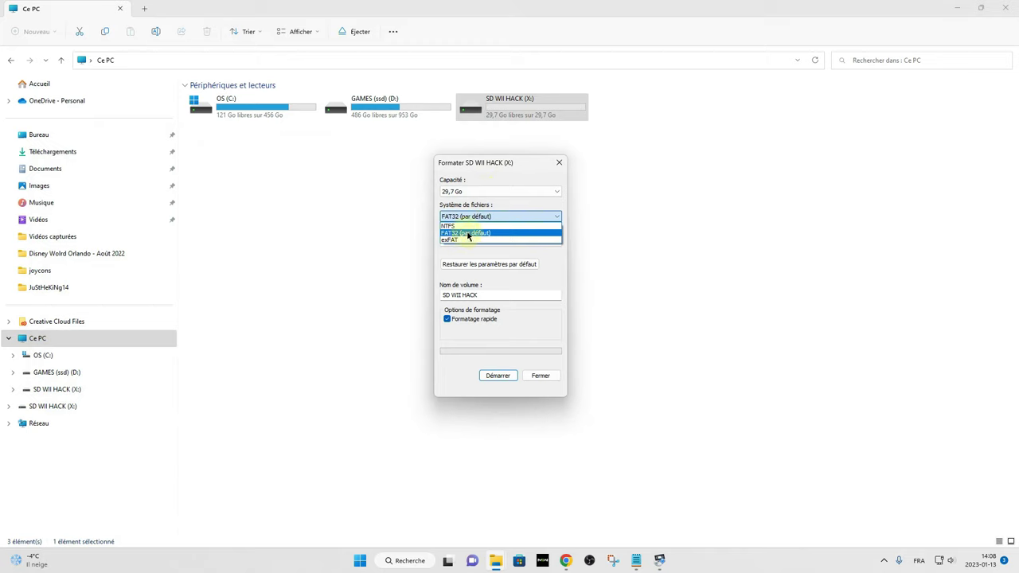
click(498, 244)
triple_click(493, 293)
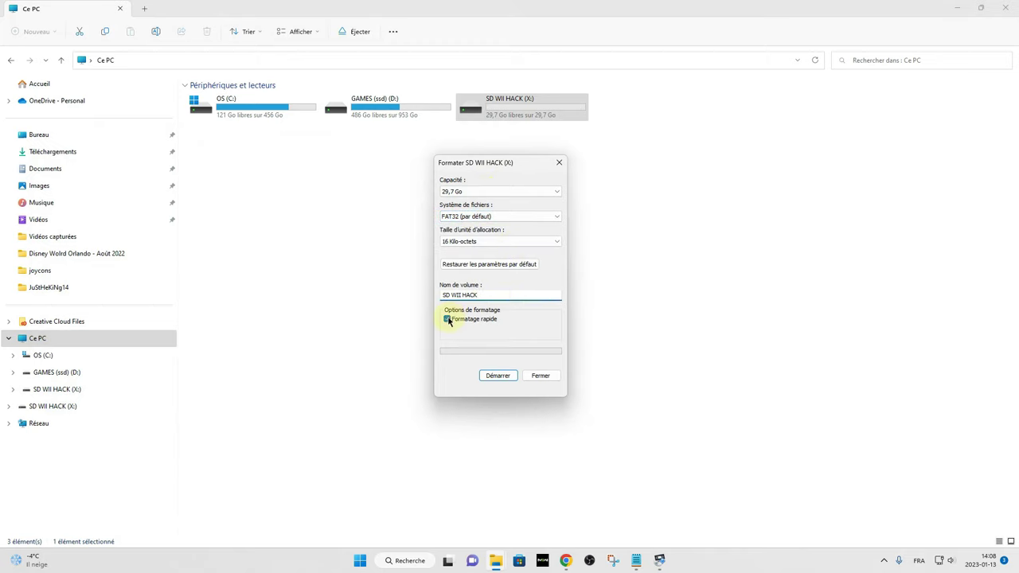
- Format the SD WII HACK (X:) drive, accepting the data erasure, and eject it from the computer
click(500, 377)
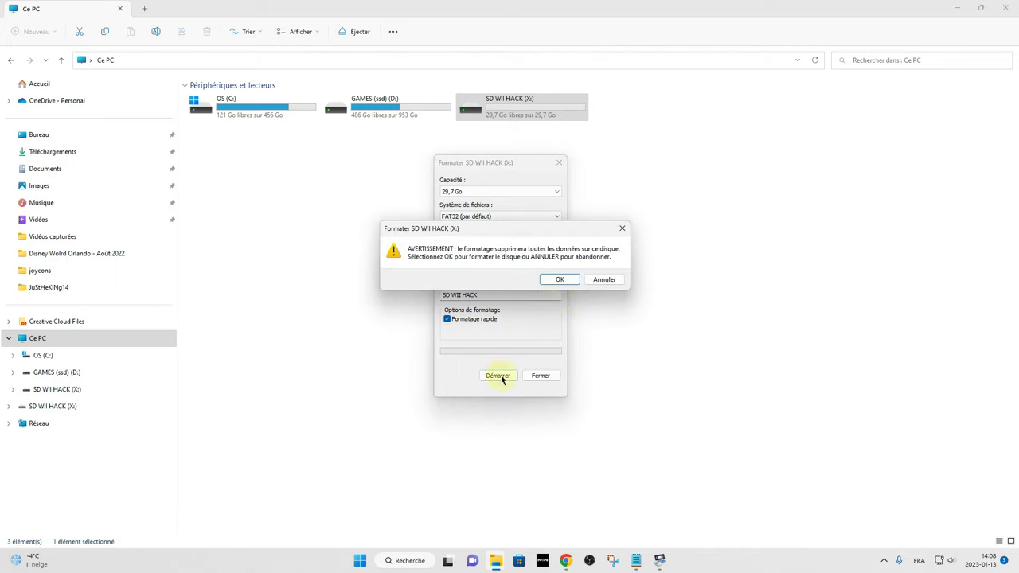
click(559, 279)
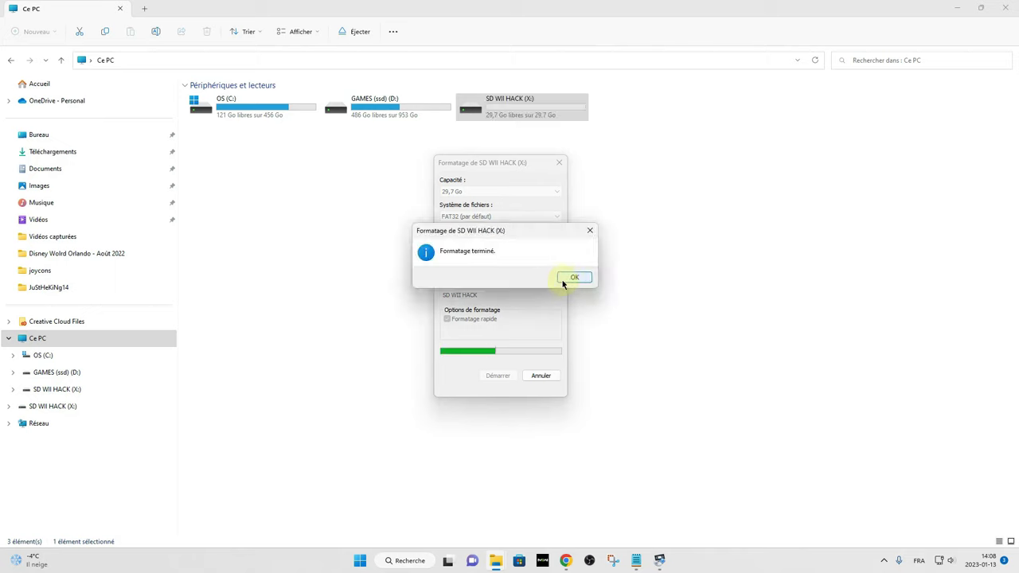
click(574, 278)
click(540, 375)
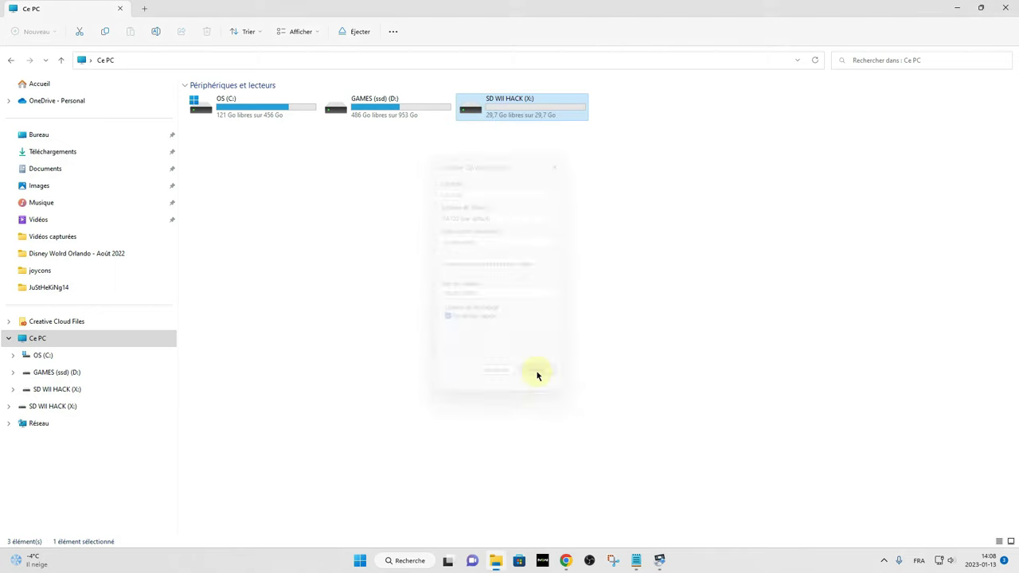
right_click(541, 105)
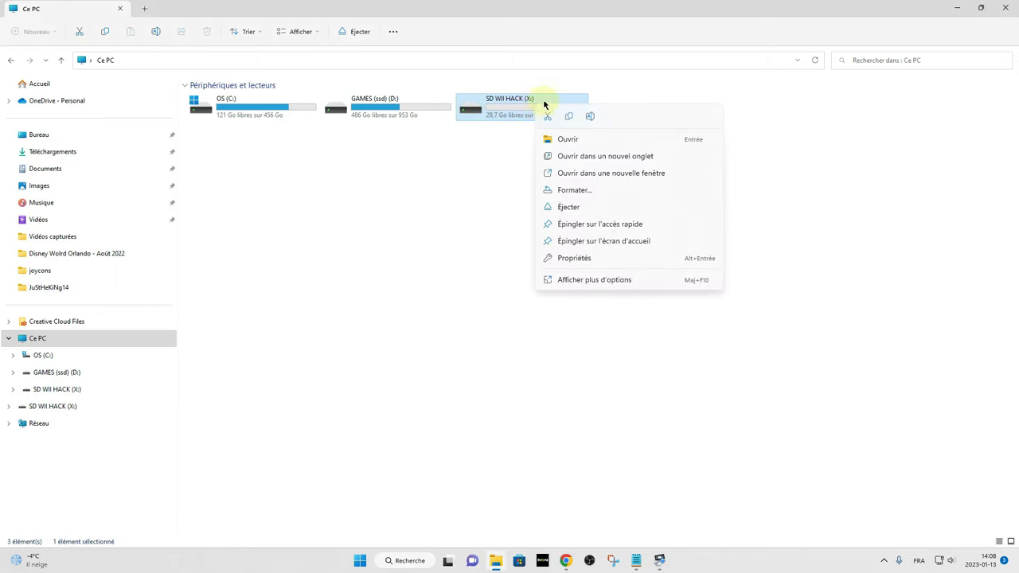
click(608, 207)
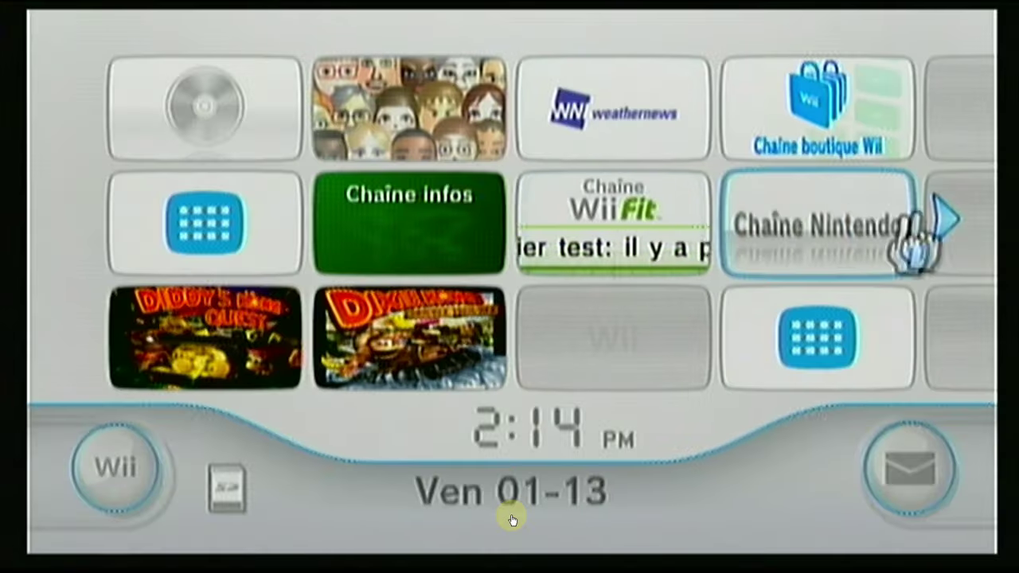
click(915, 227)
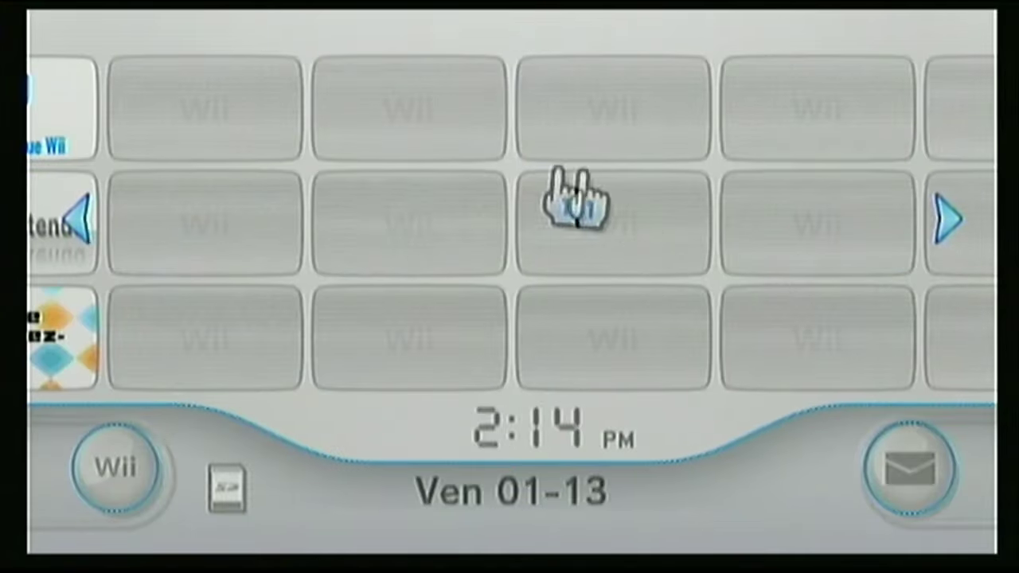
click(83, 223)
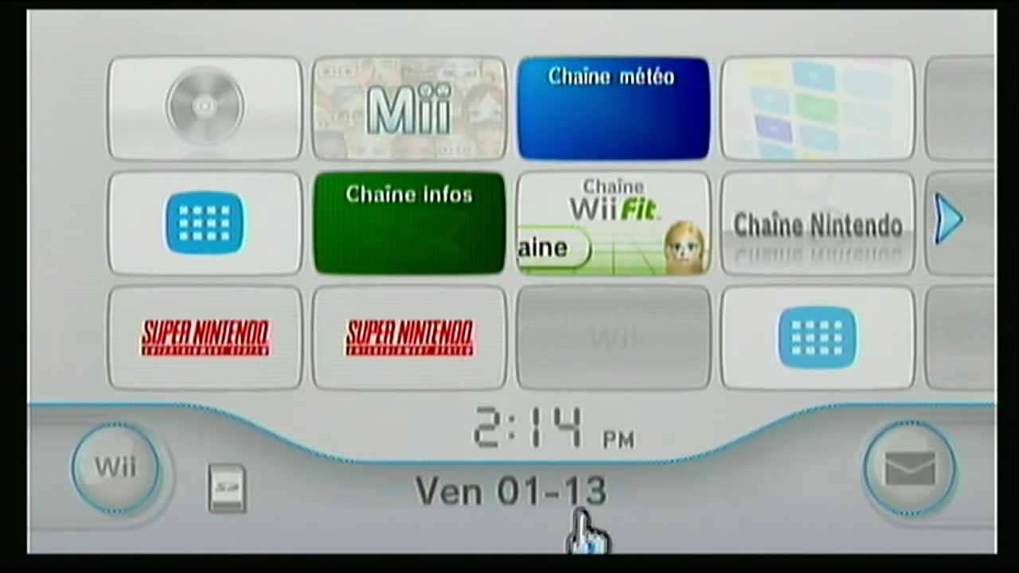
- Open the Wii console's settings, check the calendar's date and time options, and return to the first settings page
click(116, 474)
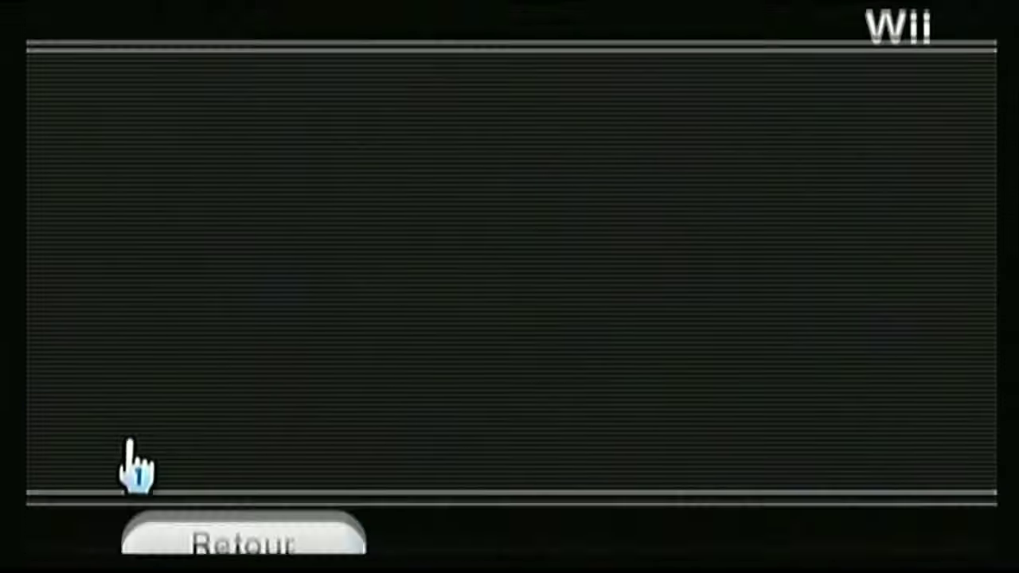
click(689, 309)
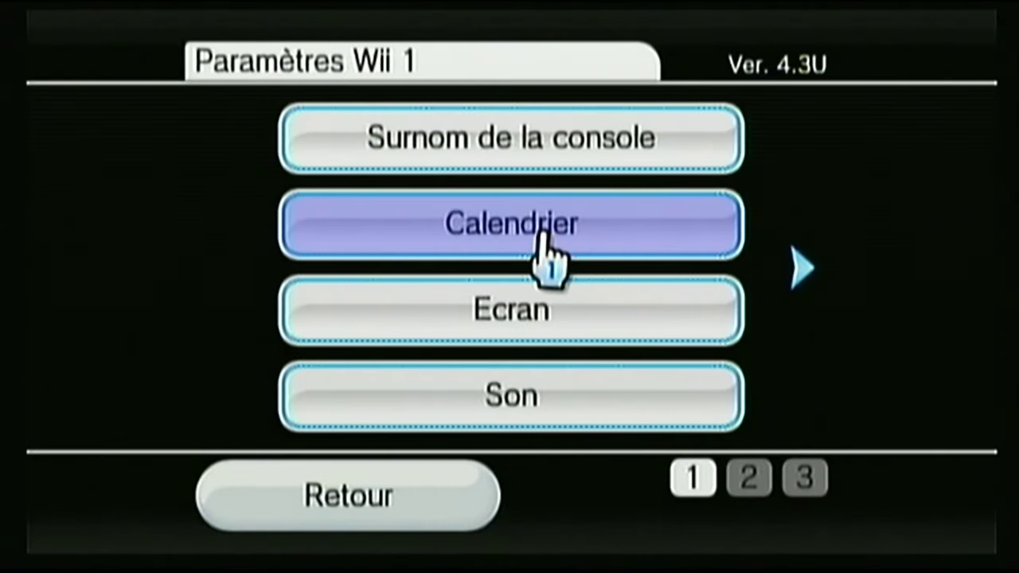
click(543, 243)
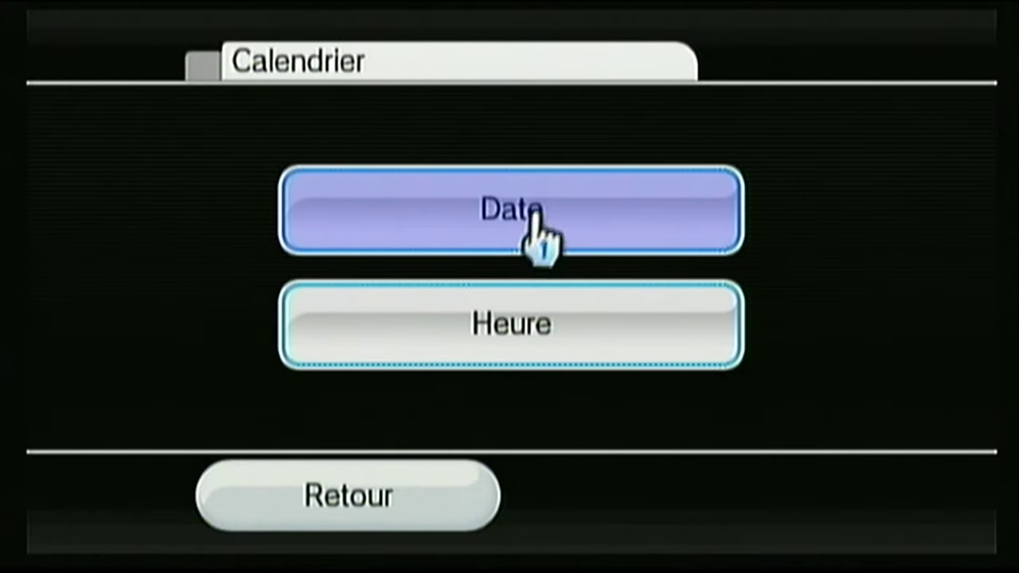
click(402, 514)
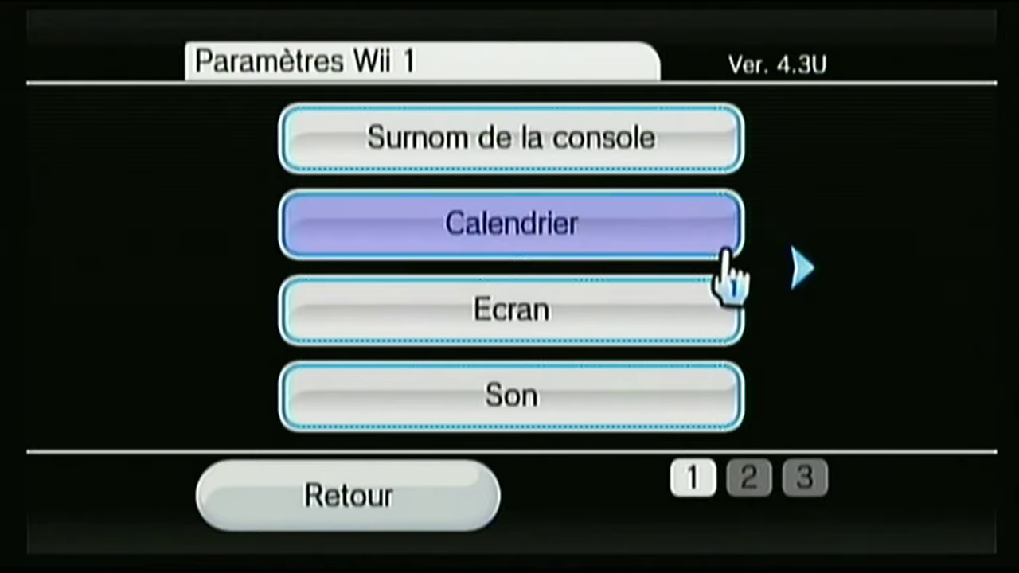
- Check the options of Connexion 1 in the Wii's Internet connection settings and return to the Internet page
click(804, 267)
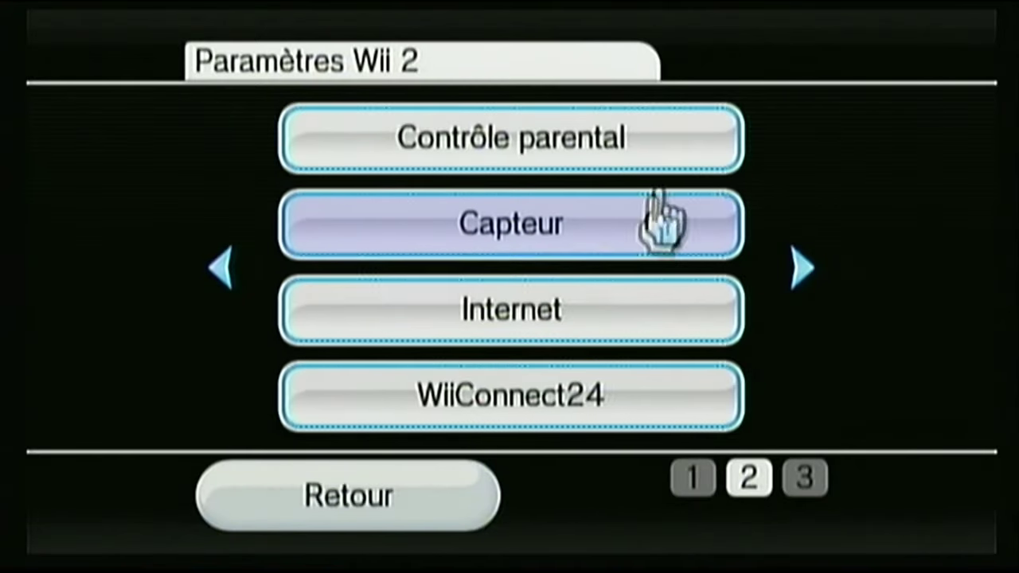
click(591, 311)
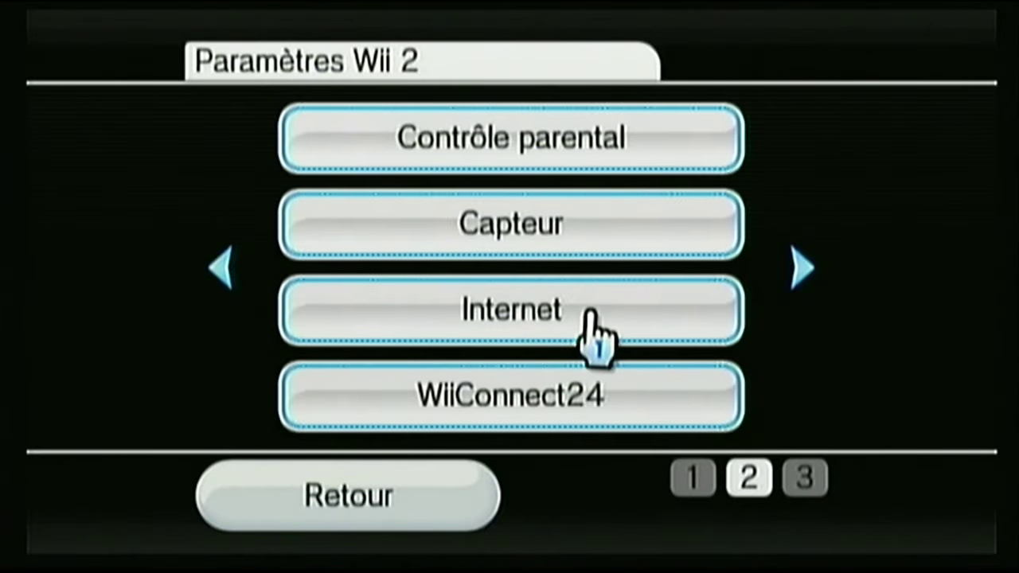
click(590, 170)
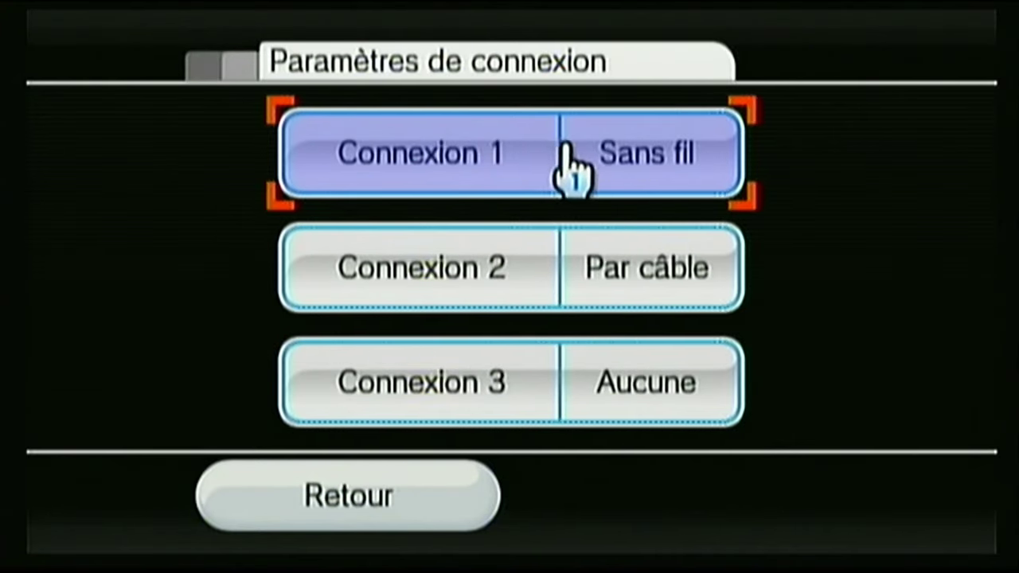
click(567, 163)
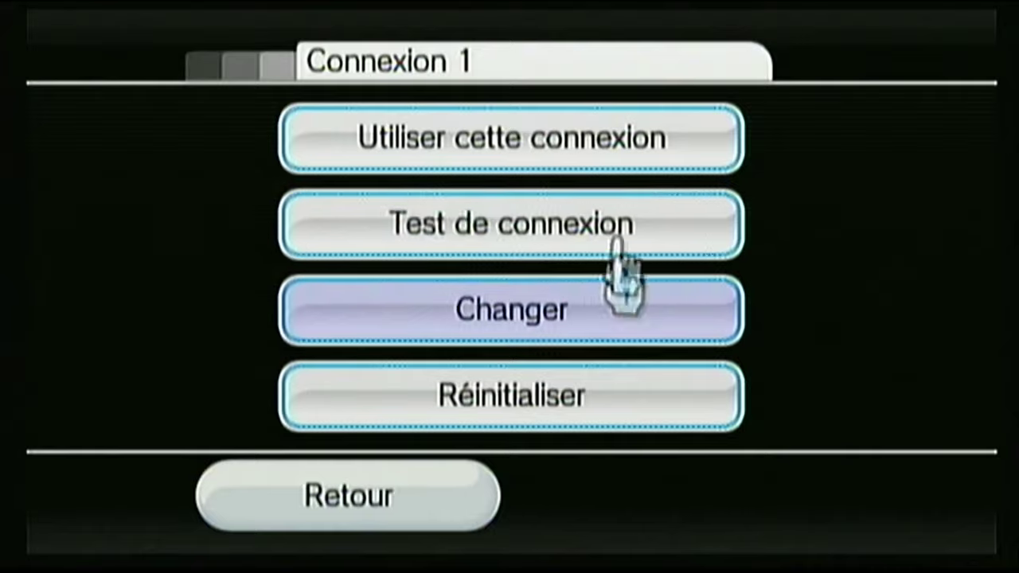
click(418, 494)
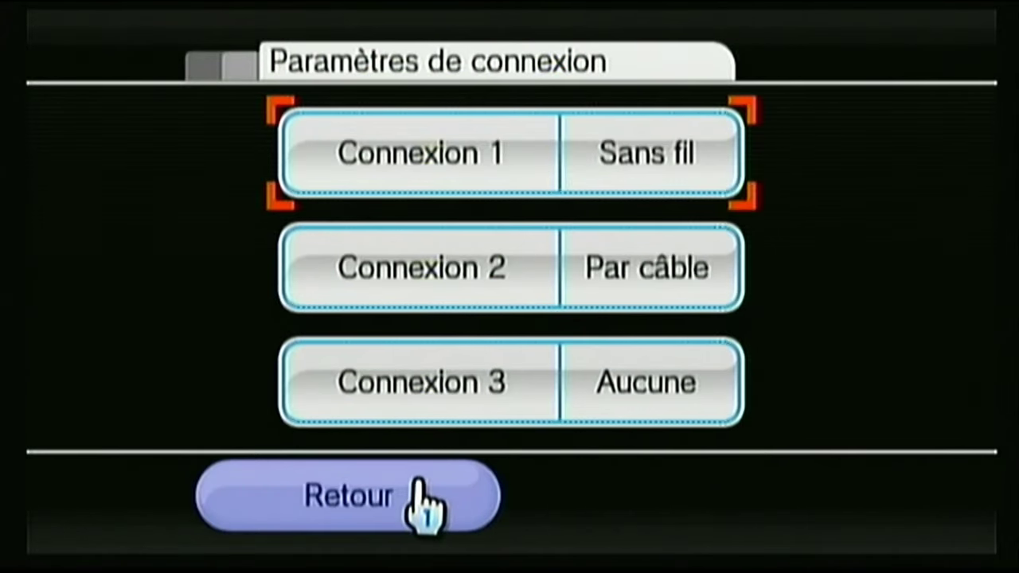
click(418, 493)
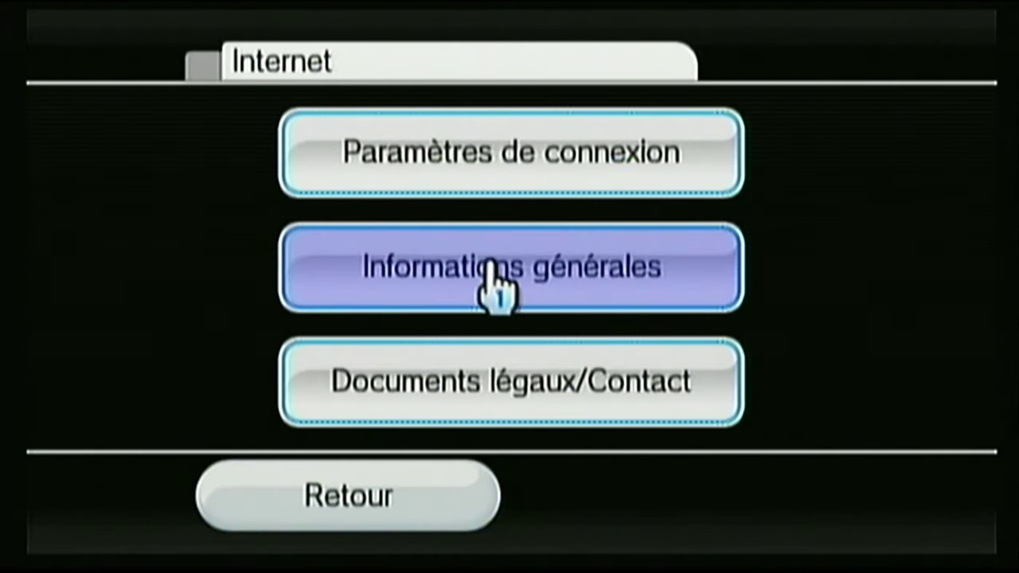
- Look up the console's WLAN MAC address in the general Internet information and leave the Wii settings
click(500, 274)
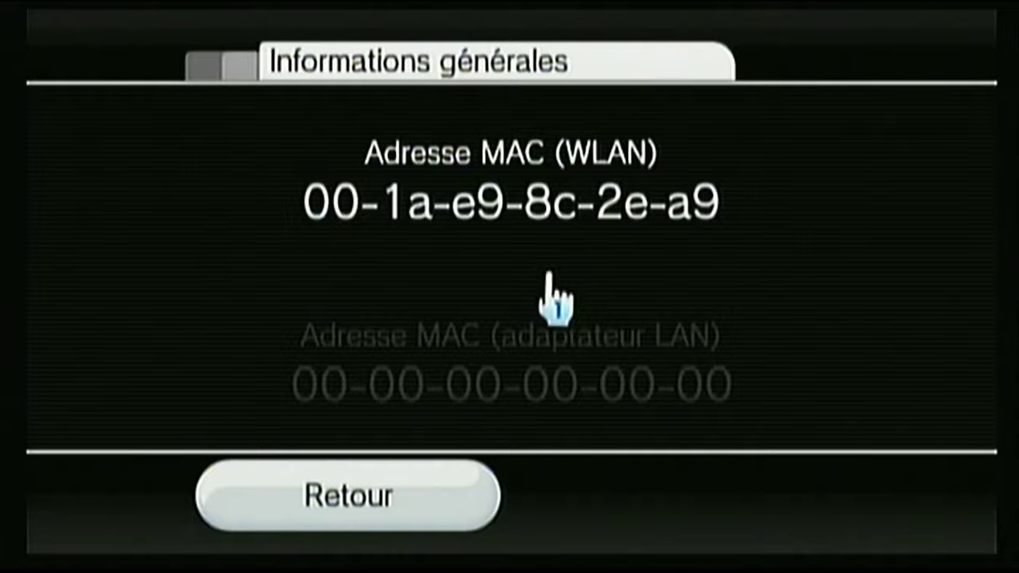
click(397, 518)
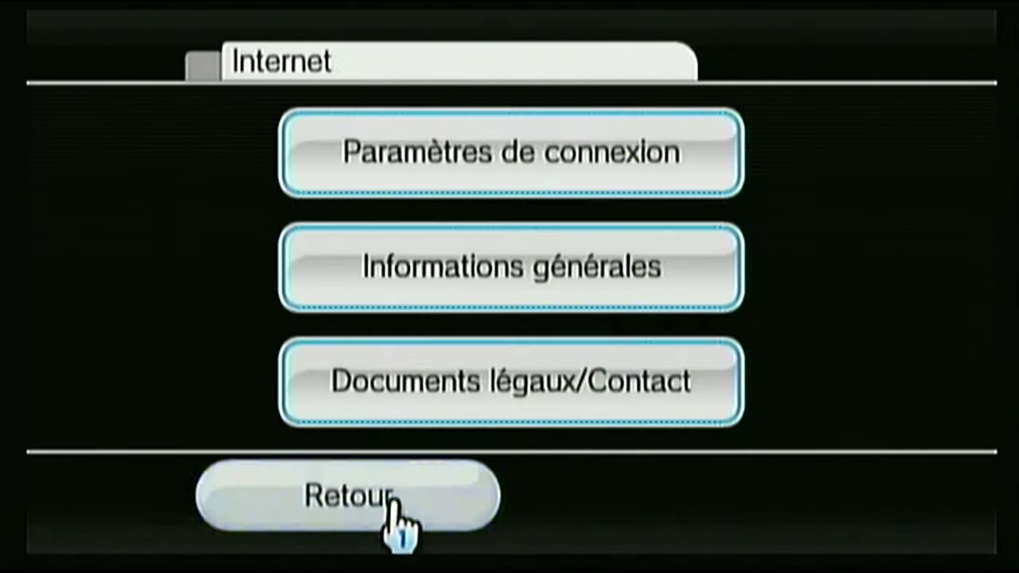
click(396, 518)
click(387, 504)
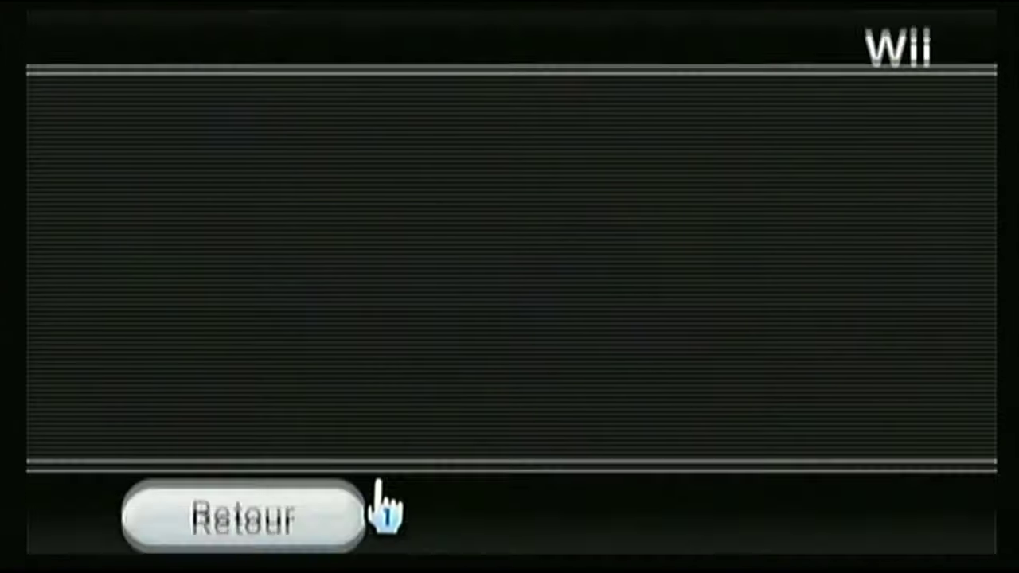
click(333, 487)
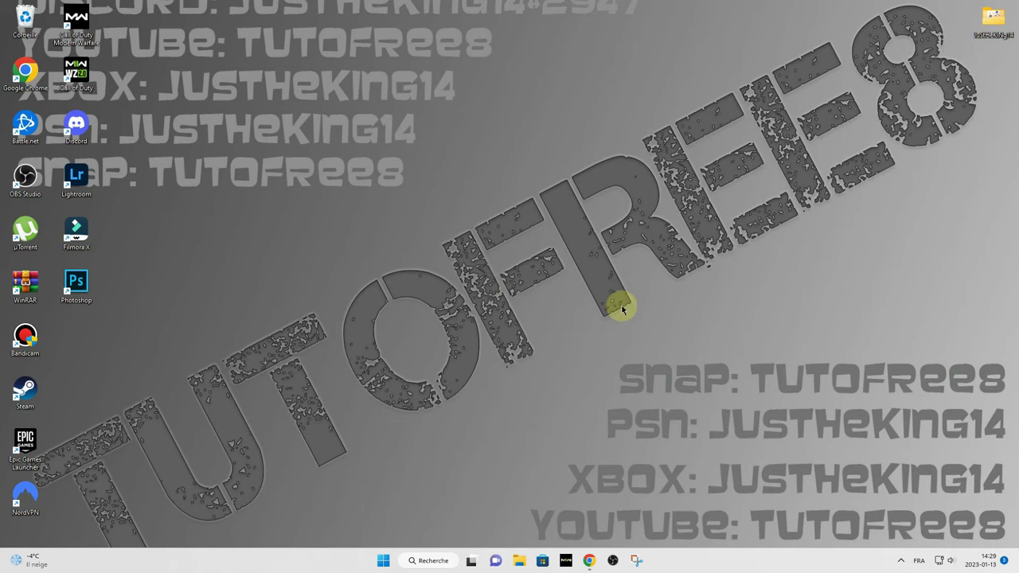
- Switch to File Explorer on the PC, check the contents of the SD WII HACK (X:) drive, and minimize the window
click(518, 561)
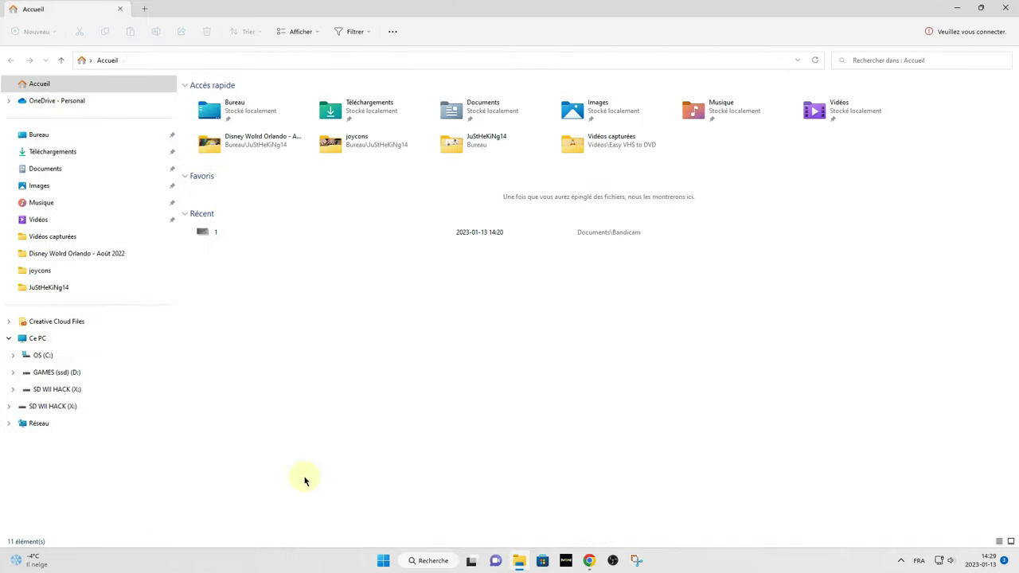
click(39, 339)
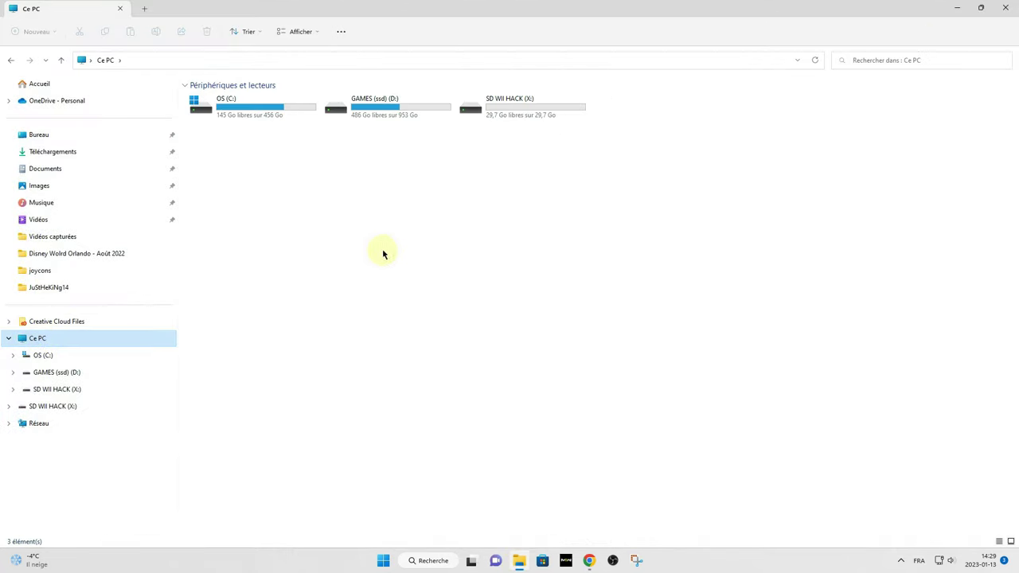
double_click(535, 100)
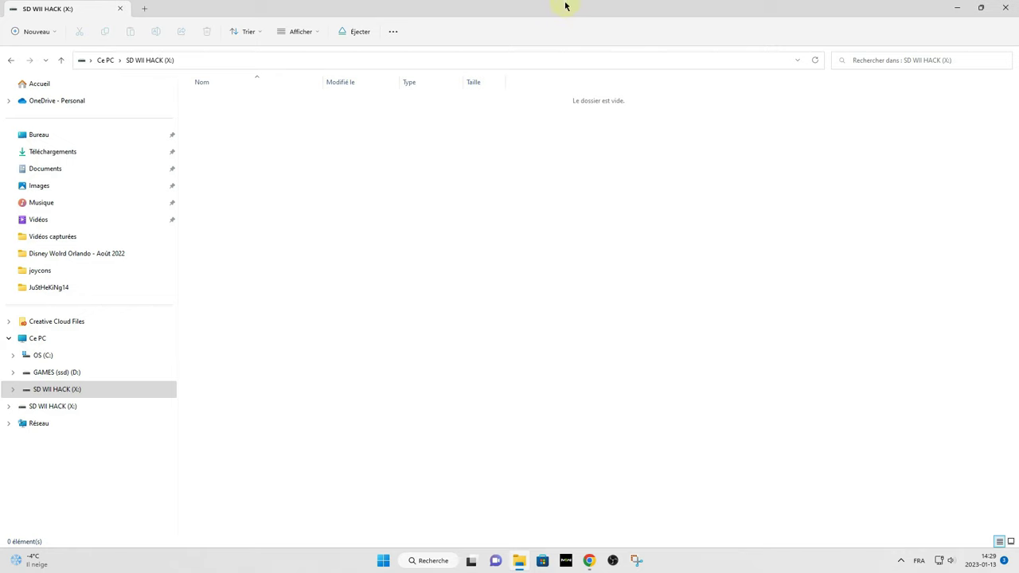
click(956, 8)
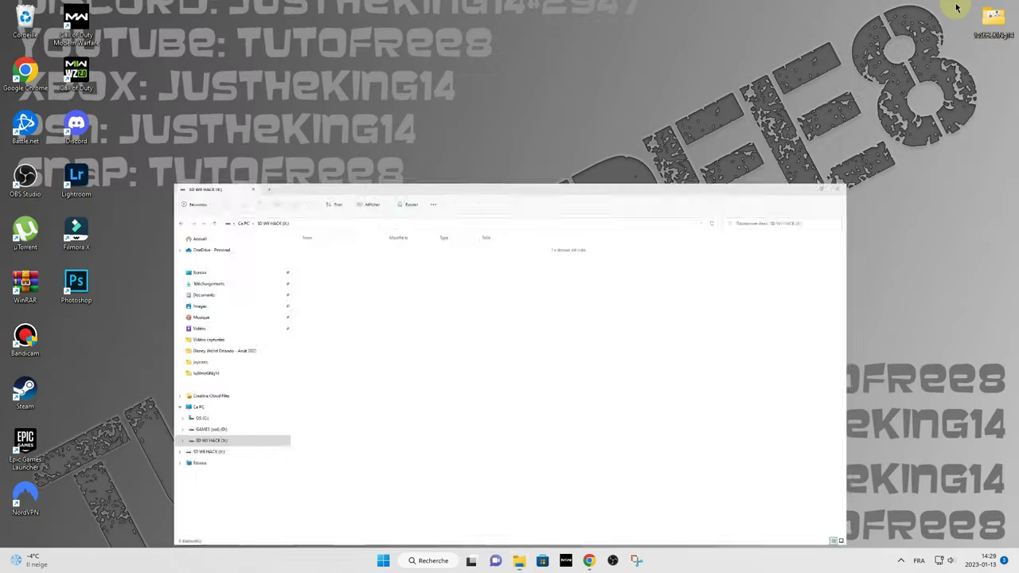
- Switch to the LetterBomb page at please.hackmii.com in Chrome and choose 4.3U as the system menu version
click(589, 560)
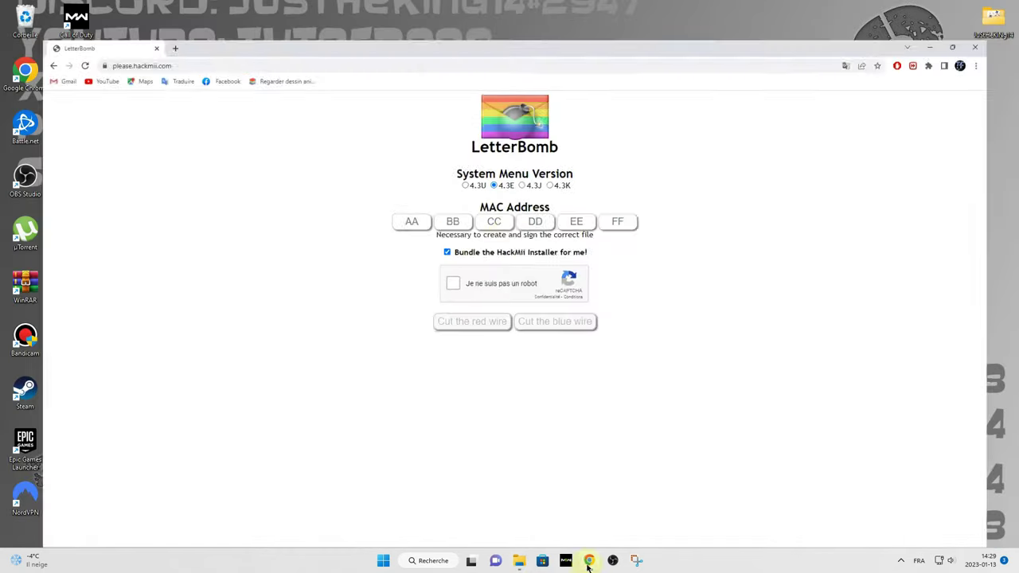
click(178, 26)
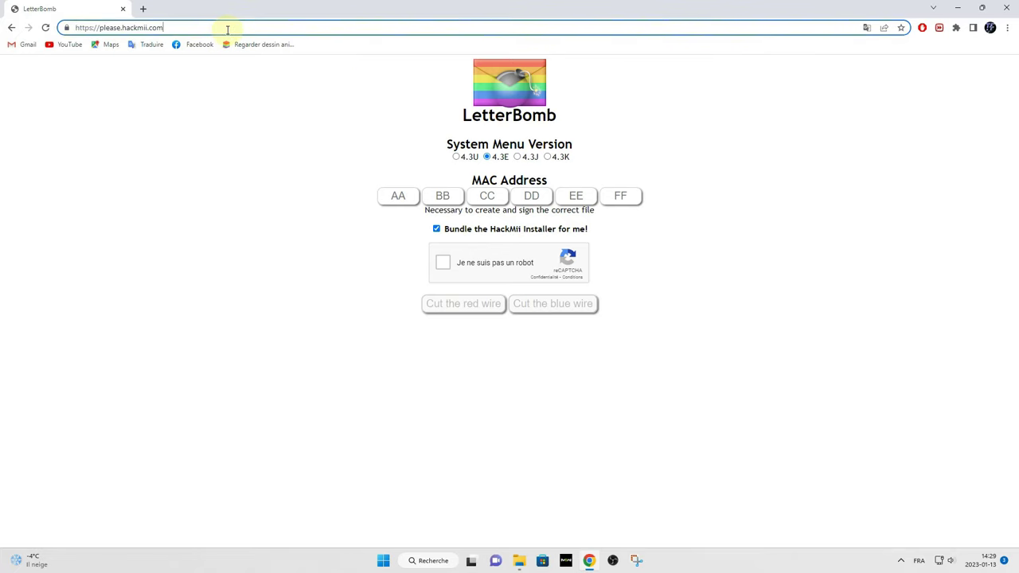
click(505, 157)
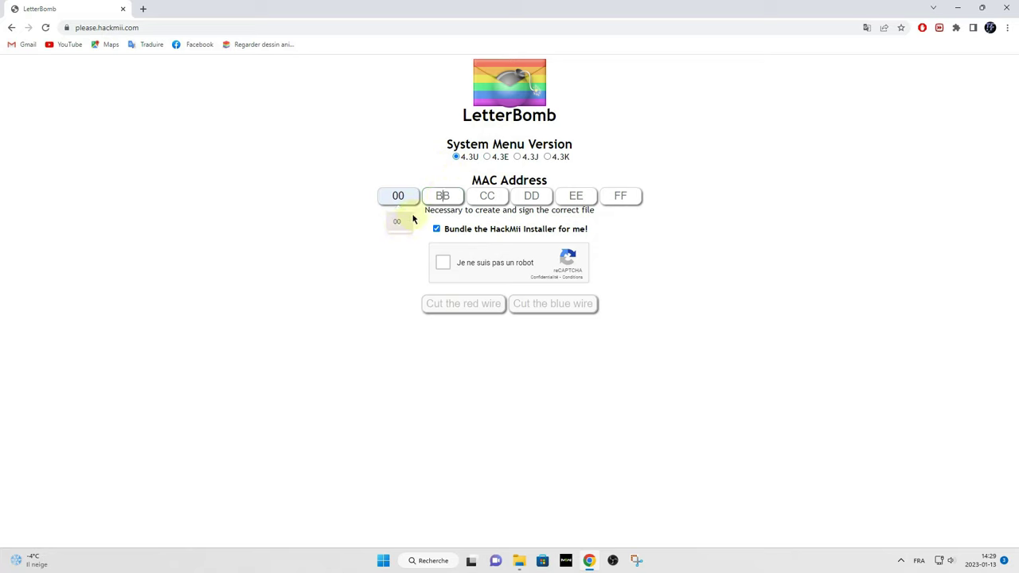
- Enter the console's MAC address 00 1A E9 8C 2E A9, complete the reCAPTCHA, and download LetterBomb.zip by cutting the red wire
click(486, 222)
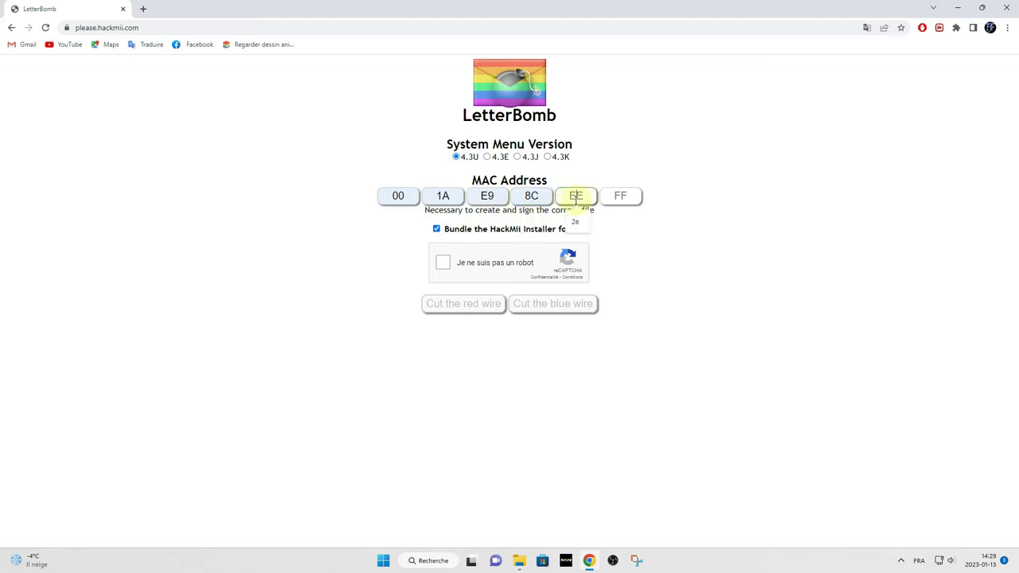
click(574, 224)
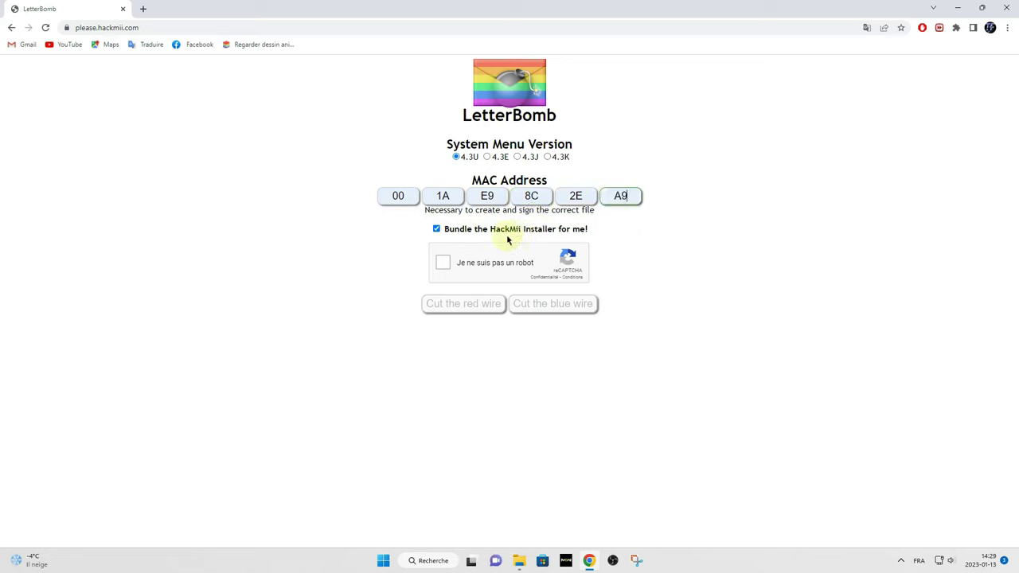
click(440, 265)
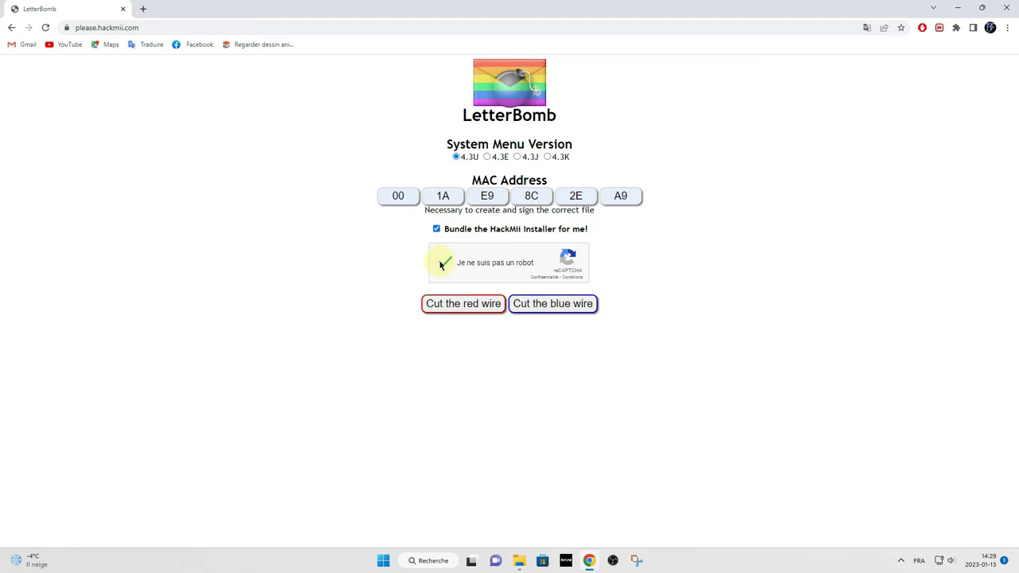
click(467, 305)
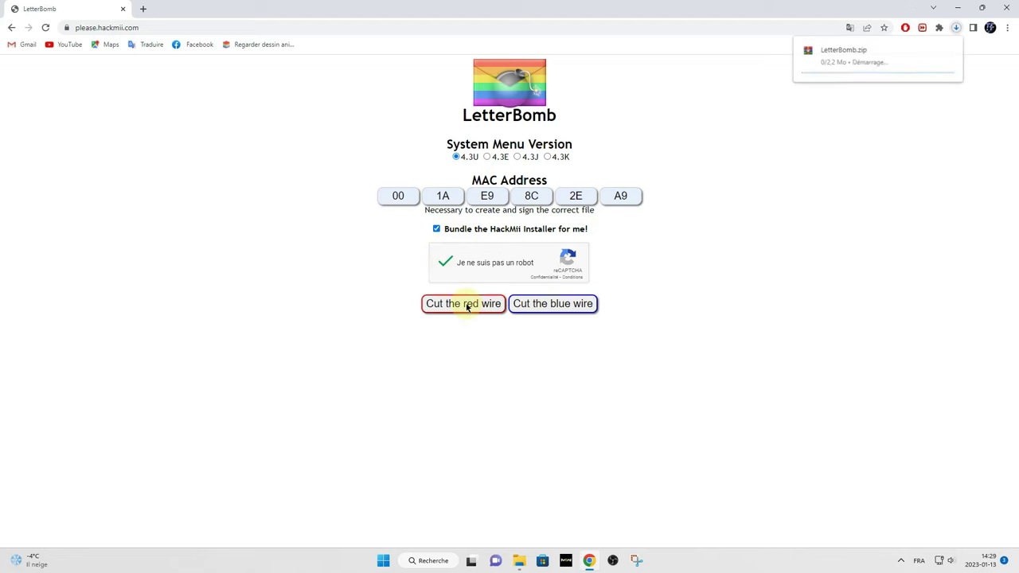
- Place the downloaded LetterBomb.zip from Chrome's recent downloads on the desktop and close the browser
double_click(876, 11)
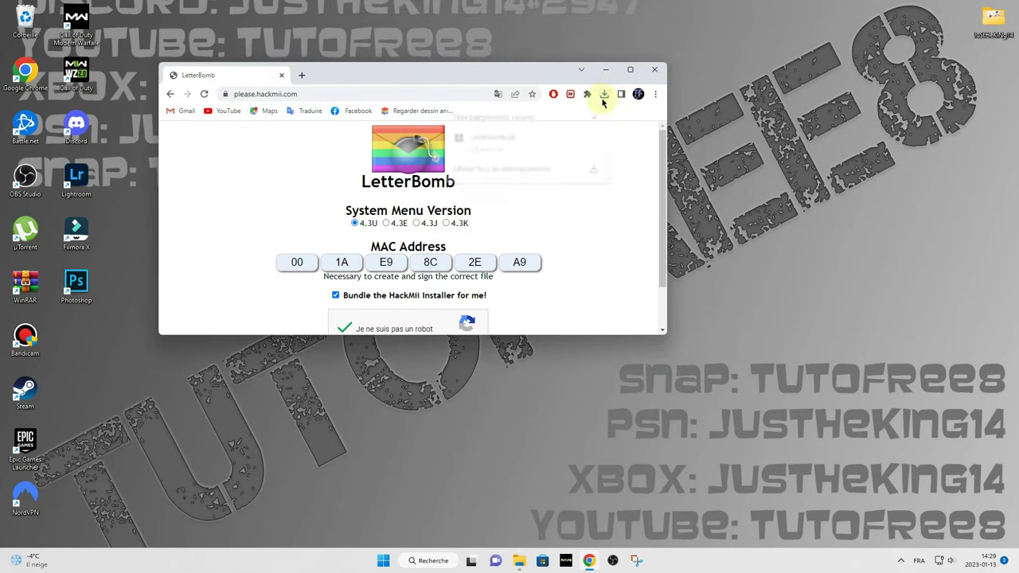
click(603, 96)
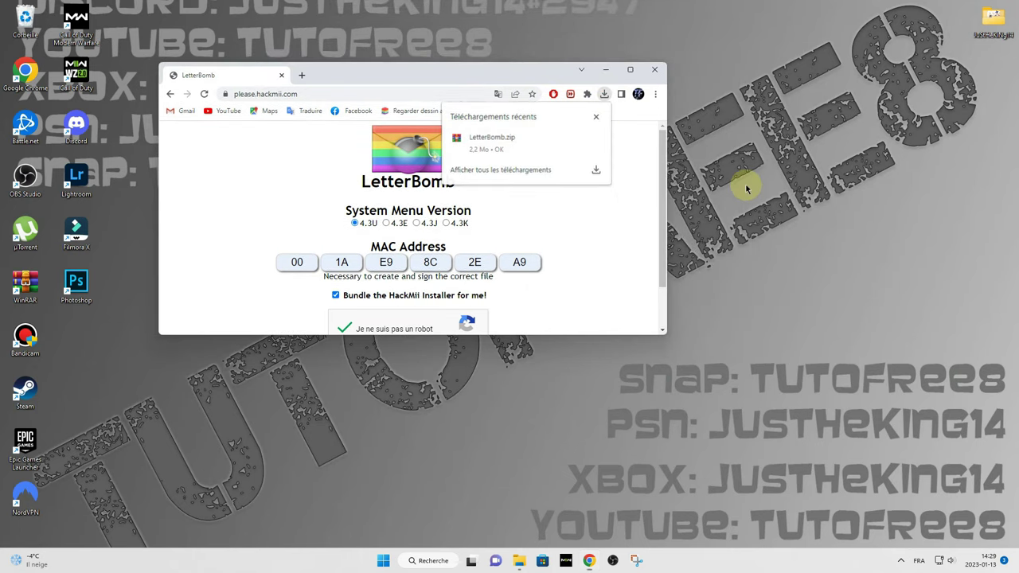
drag(747, 189, 749, 185)
click(654, 69)
drag(738, 126, 538, 181)
- Extract LetterBomb.zip with WinRAR into a LetterBomb folder on the desktop and discard the archive in the recycle bin
double_click(535, 178)
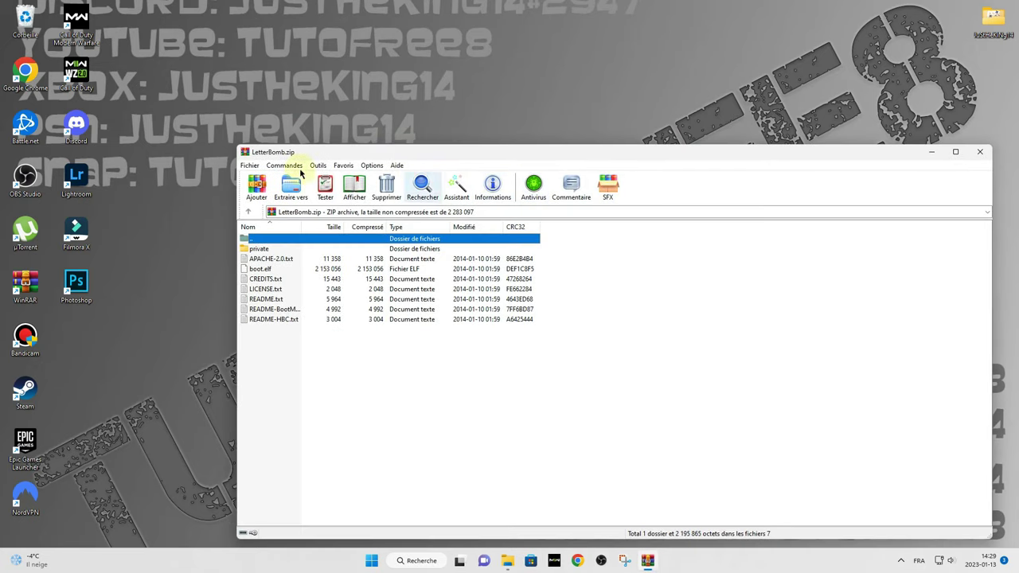
click(289, 193)
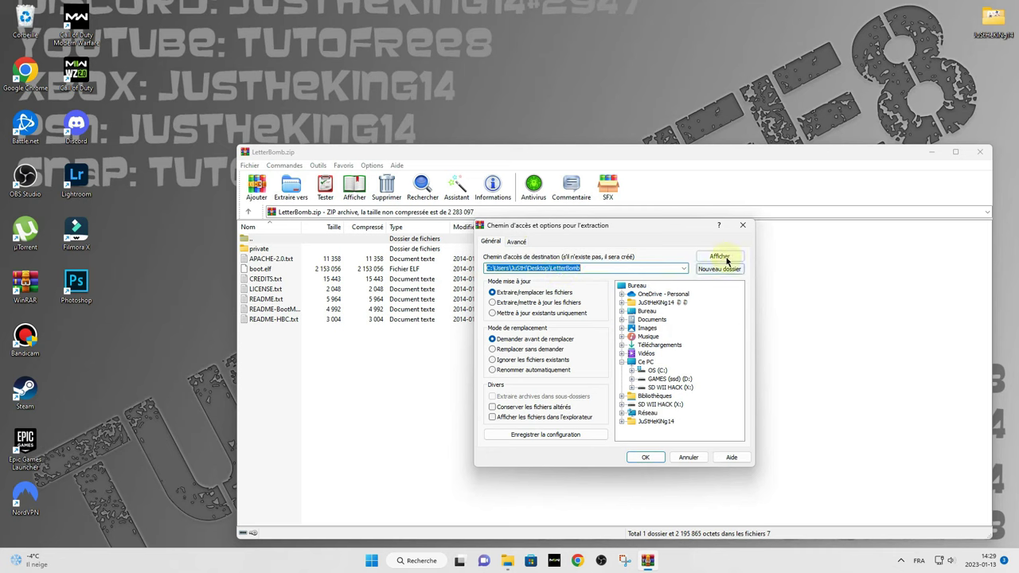
click(646, 457)
drag(82, 333, 172, 291)
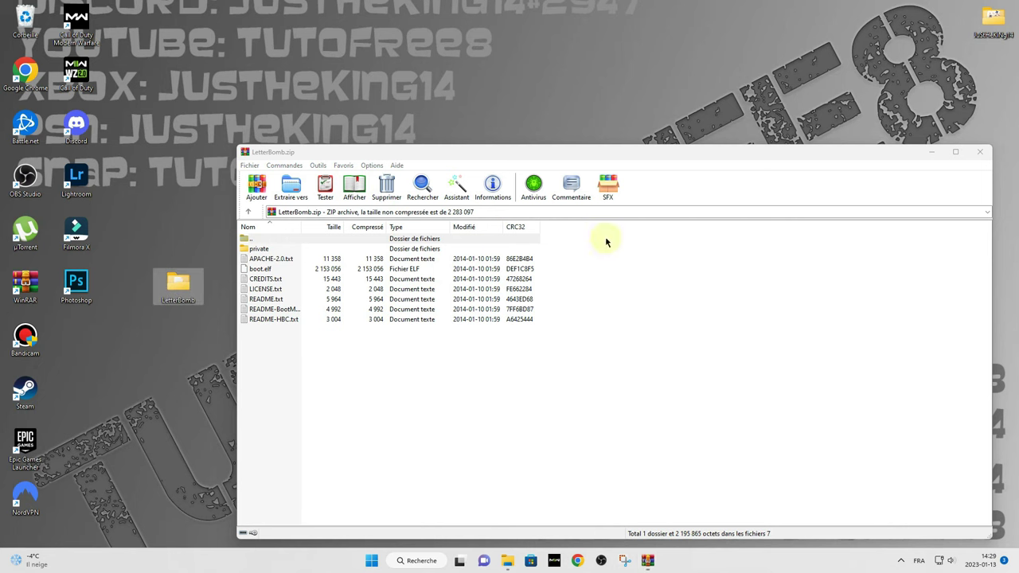
click(983, 157)
drag(529, 181, 22, 24)
- Open the extracted LetterBomb folder and arrange its window side by side with the SD WII HACK (X:) window
drag(179, 285, 388, 187)
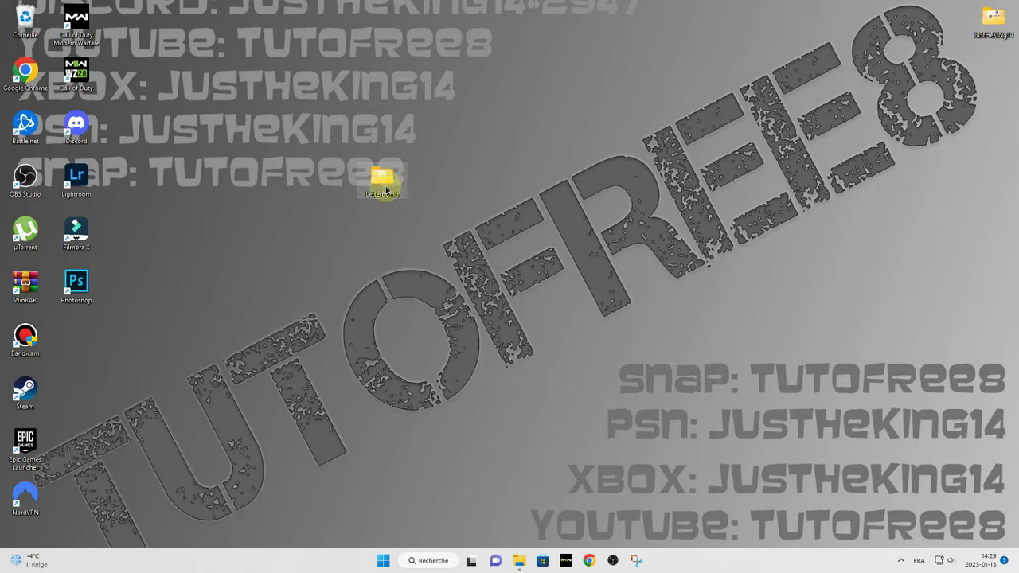
double_click(385, 188)
drag(471, 7, 1017, 1)
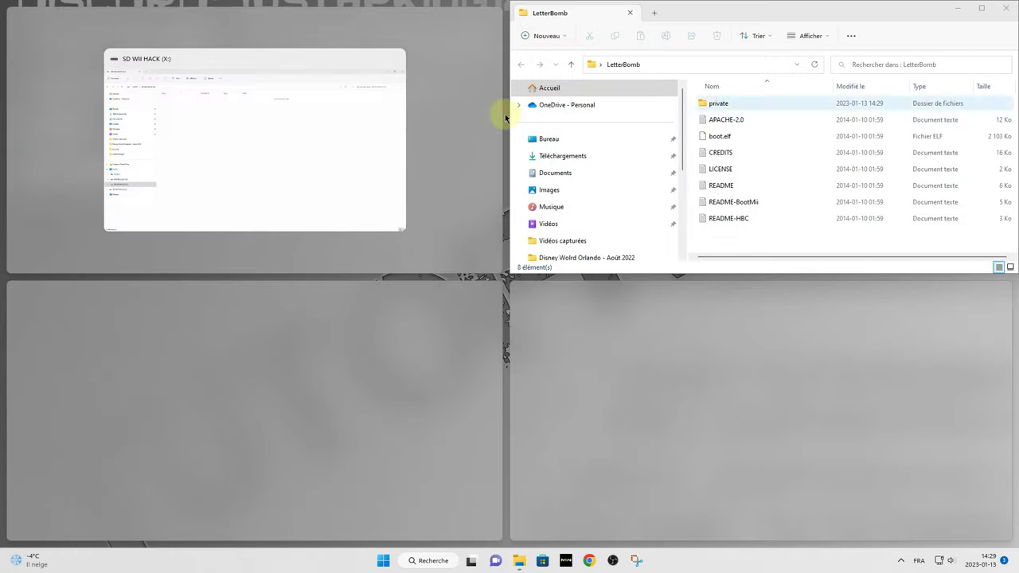
click(250, 132)
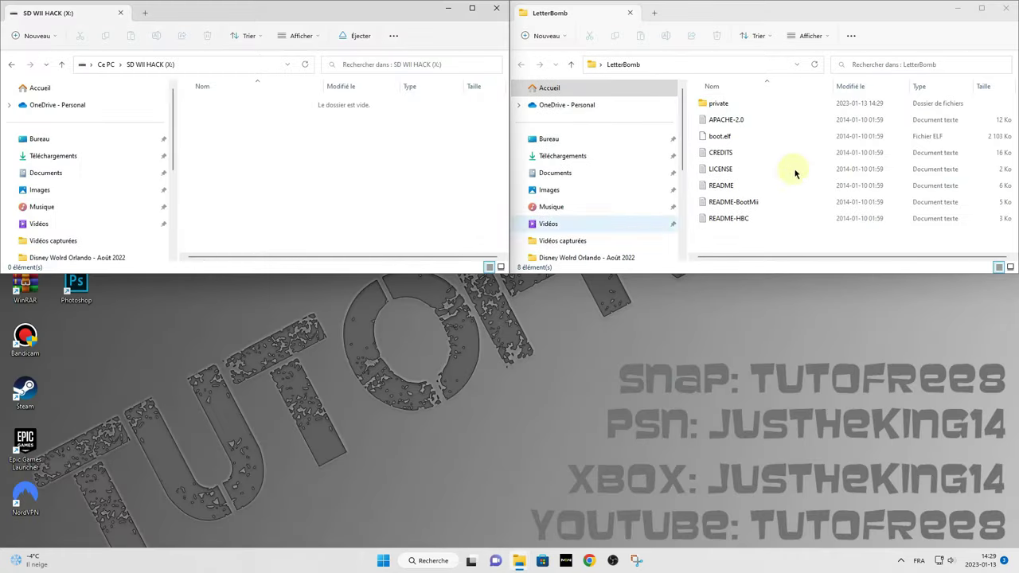
- Copy the private folder and boot.elf from the LetterBomb folder to the SD WII HACK (X:) card
drag(756, 105, 319, 191)
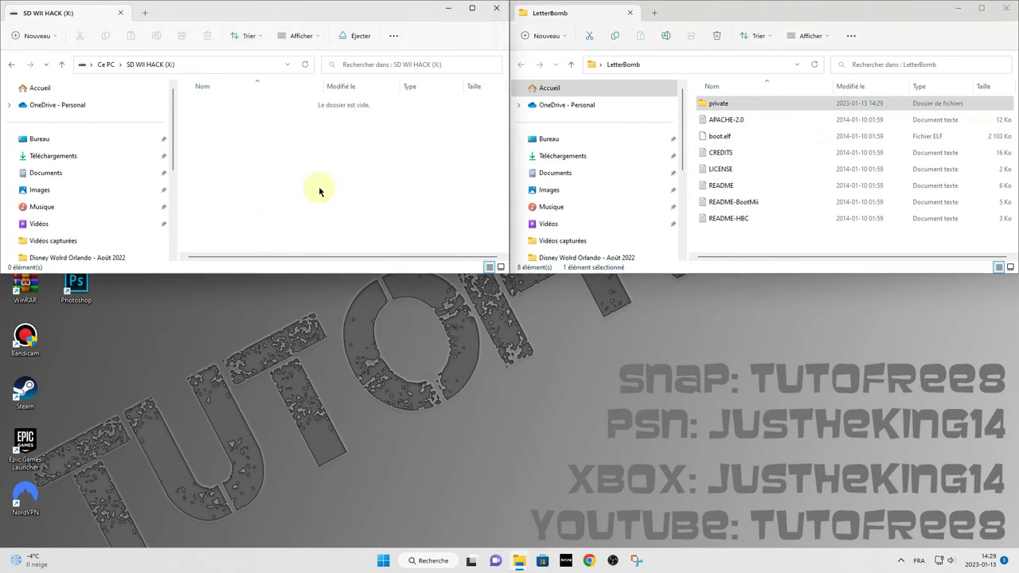
click(752, 136)
drag(771, 136, 295, 187)
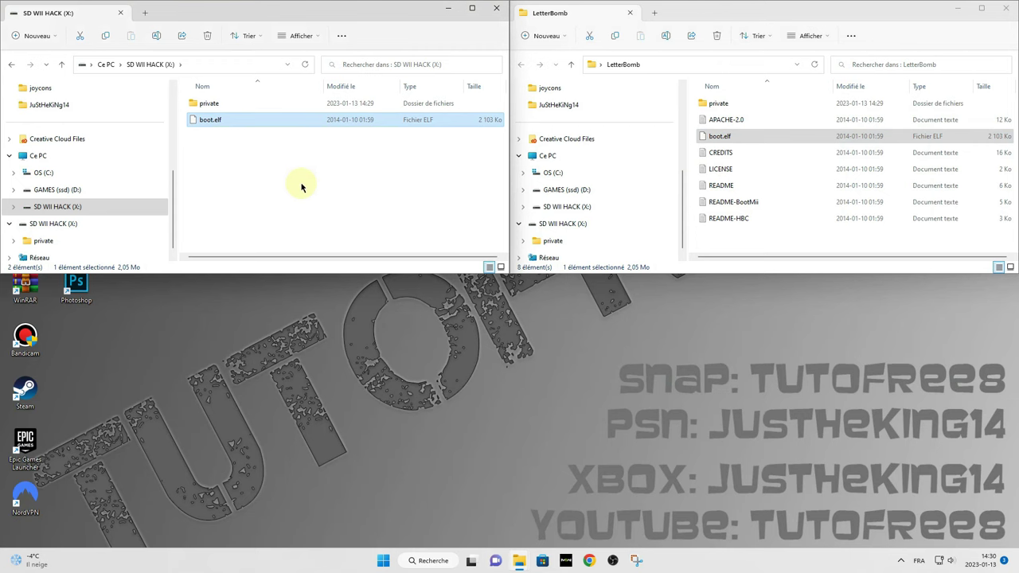
click(334, 175)
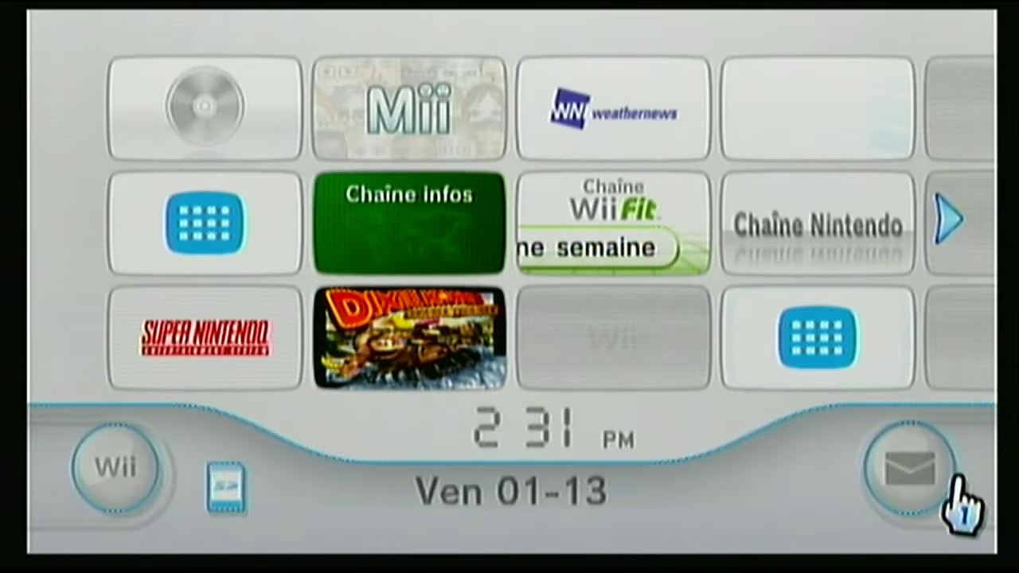
- On the Wii, launch the HackMii Installer from the bomb envelope dated Jeu 01-12 on the message board and continue to its main menu
click(887, 482)
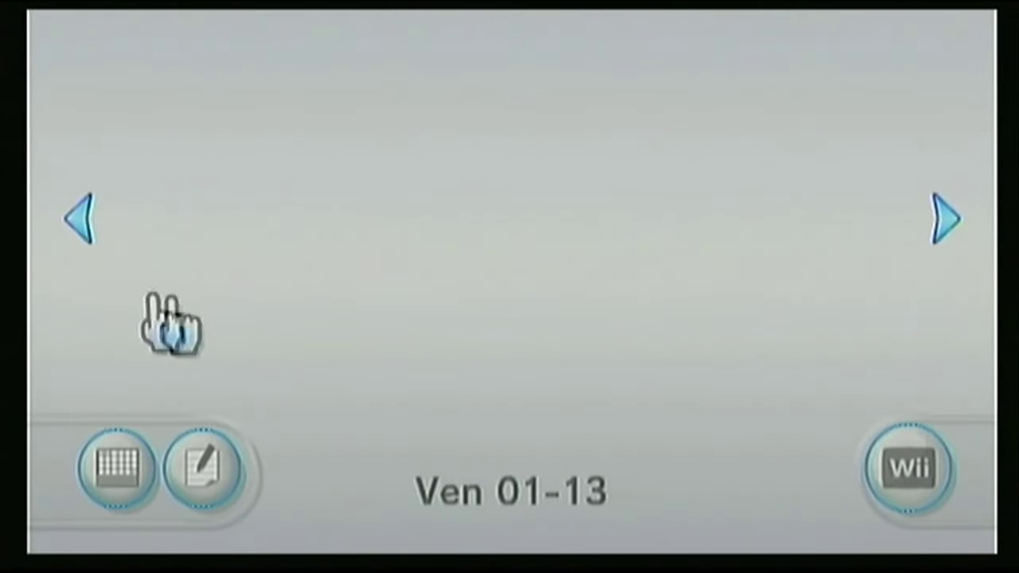
click(102, 243)
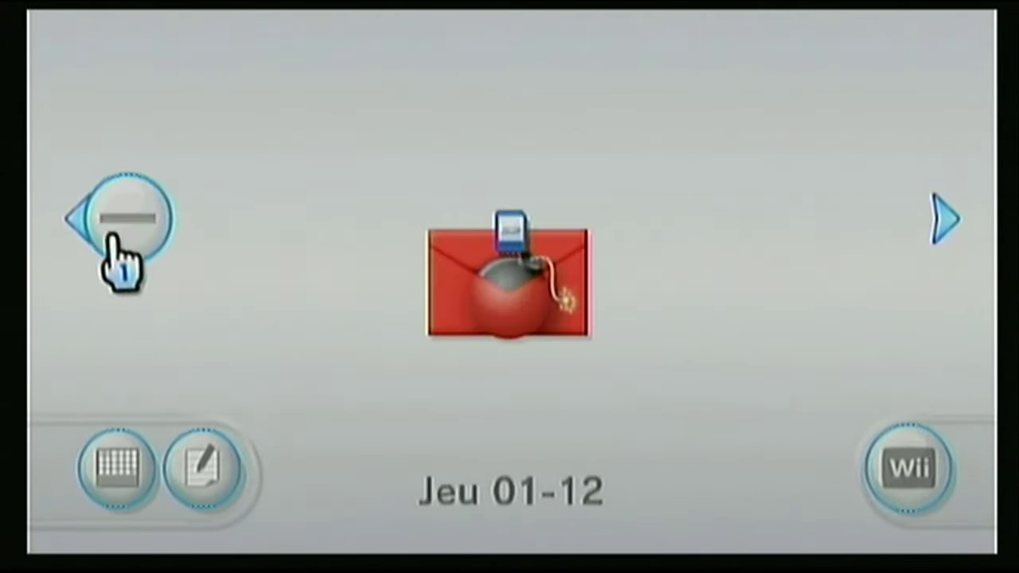
click(528, 304)
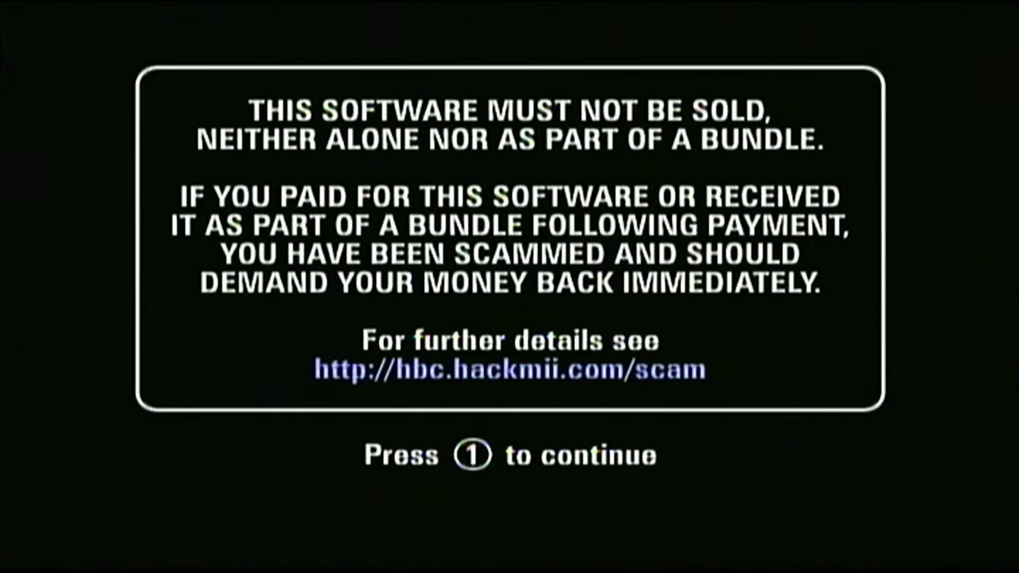
key(1)
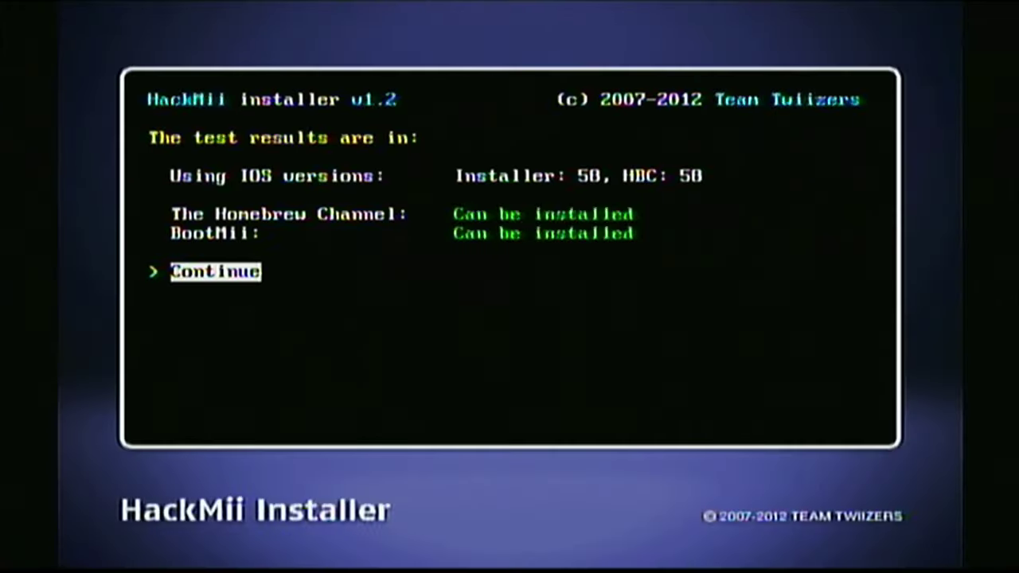
key(Return)
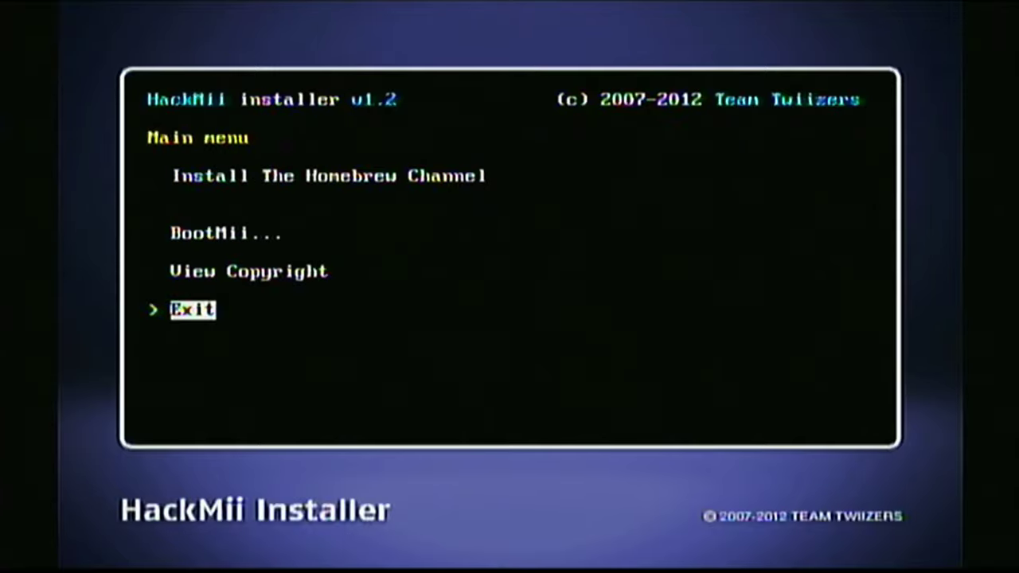
- Install The Homebrew Channel, confirming the installation, and return to the installer's main menu
key(Up)
key(Up)
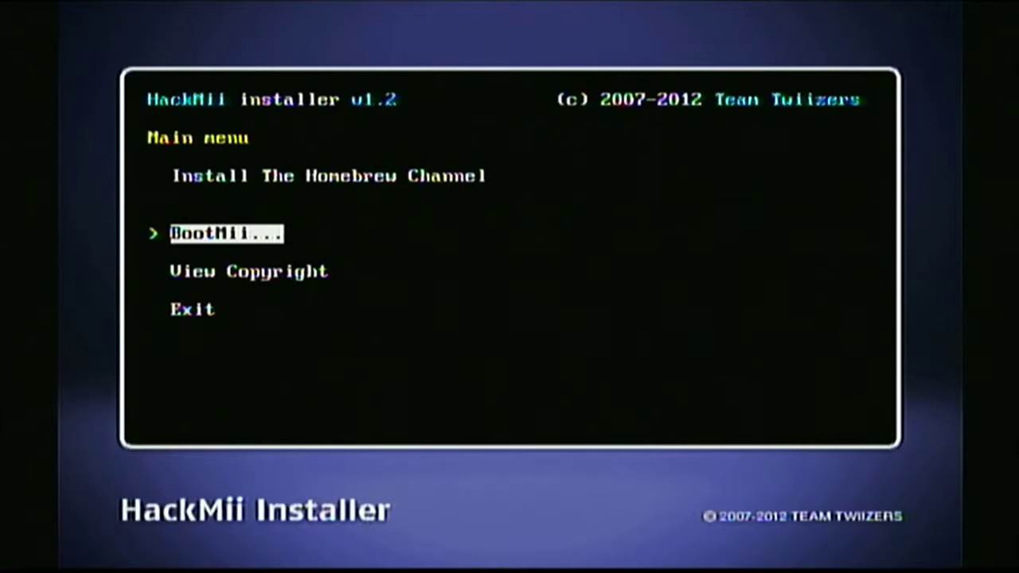
key(Up)
key(Return)
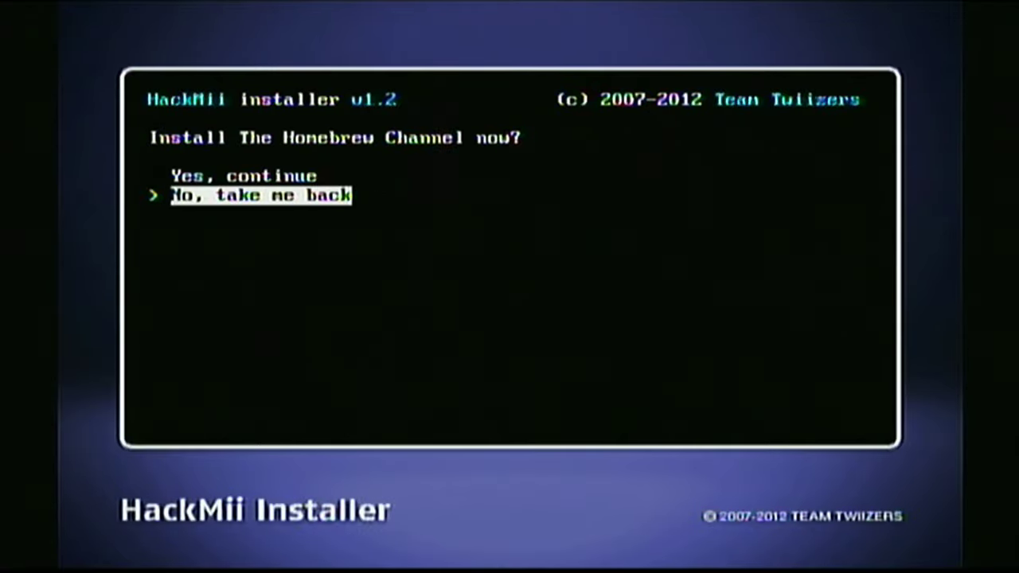
key(Up)
key(Return)
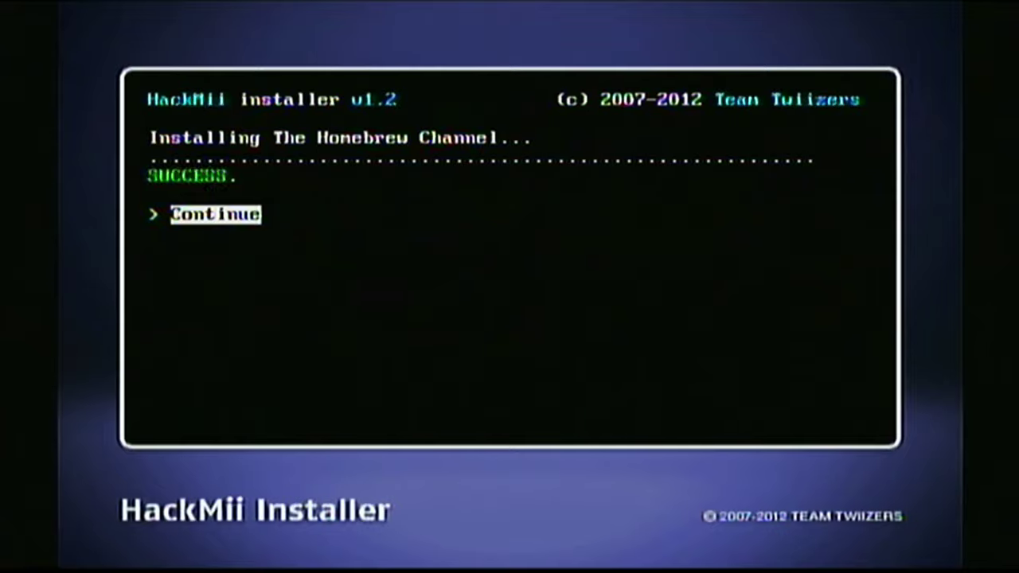
key(Return)
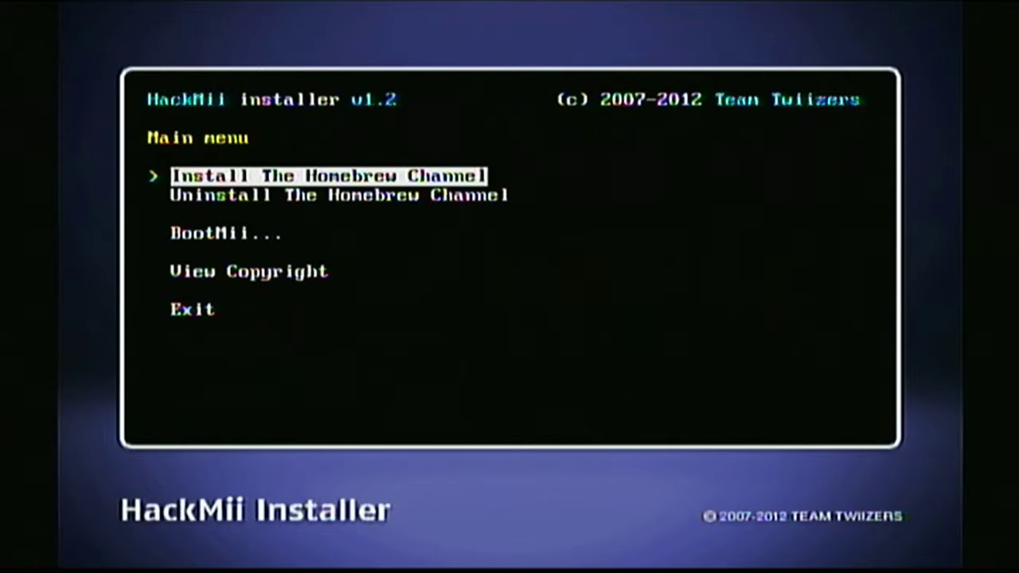
- Open the BootMii menu and prepare the inserted SD card with the BootMii runtime files
key(Down)
key(Down)
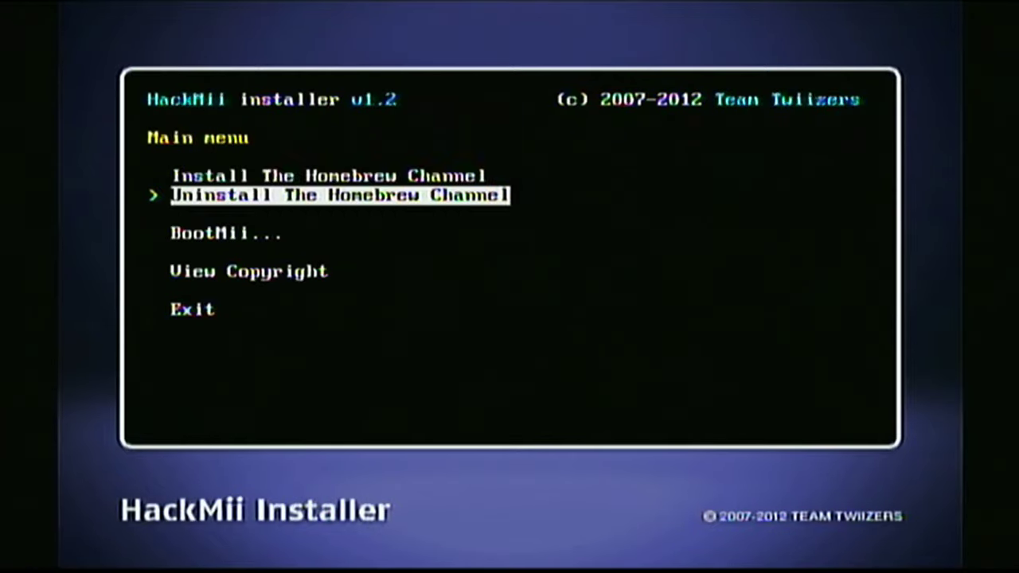
key(Return)
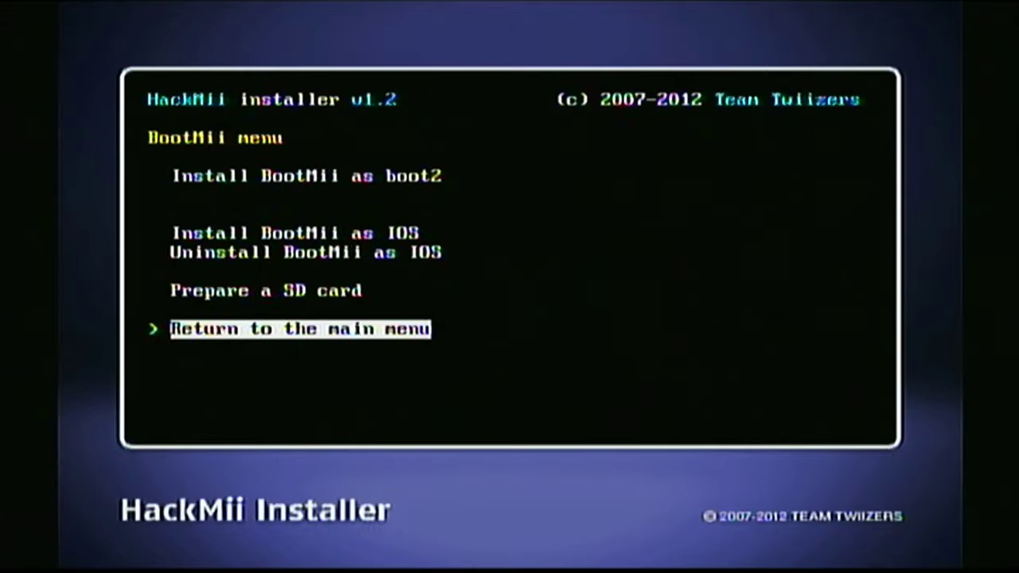
key(Up)
key(Return)
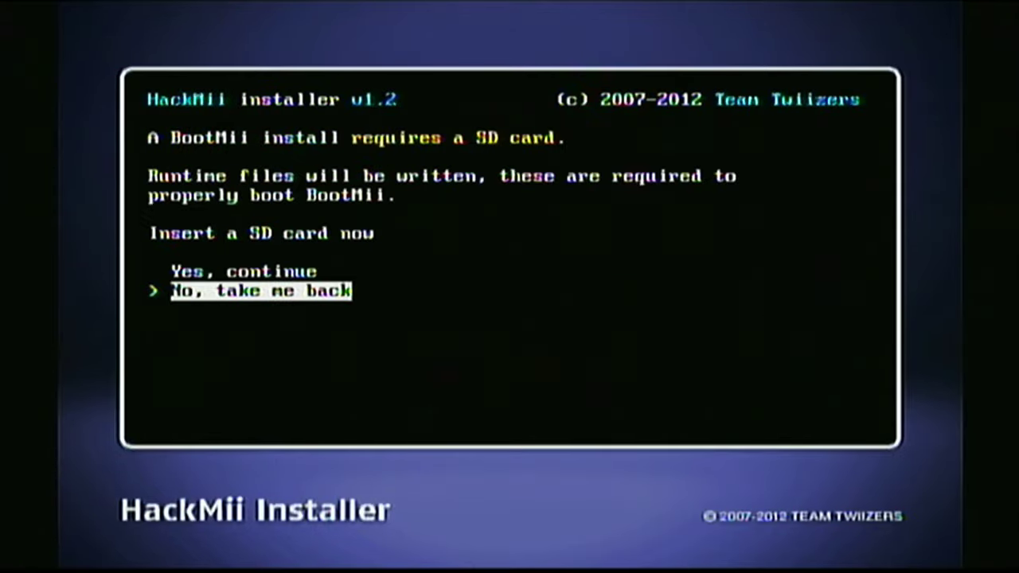
key(Up)
key(Return)
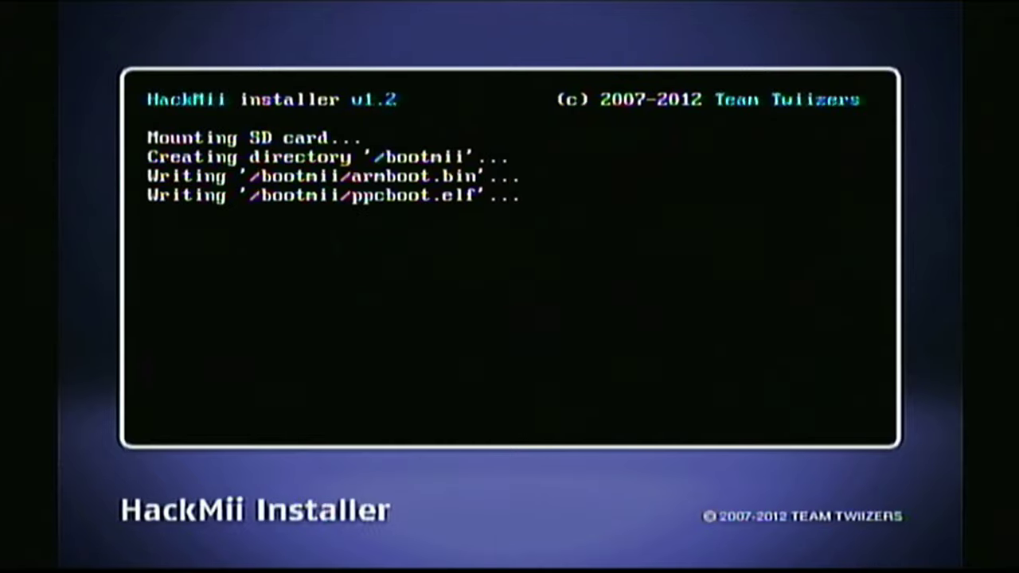
key(Return)
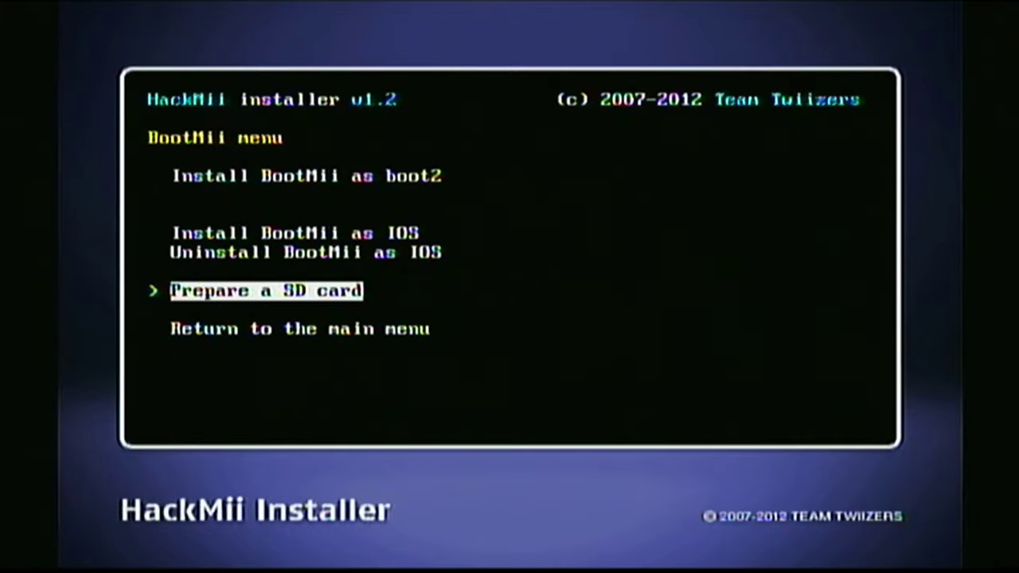
- Install BootMii as IOS, confirming both the SD card write and the installation, and return to the BootMii menu
key(Up)
key(Up)
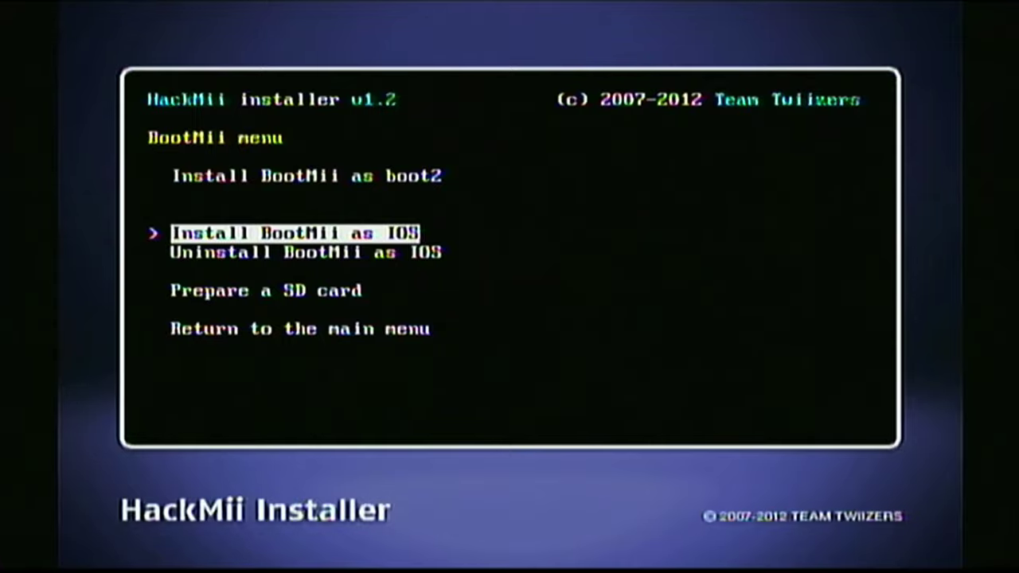
key(Return)
key(Up)
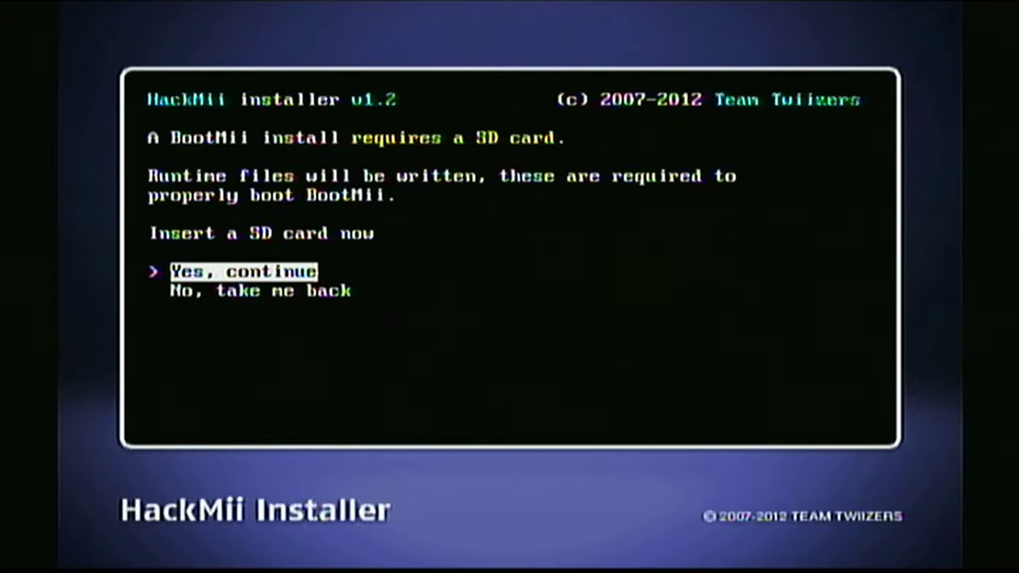
key(Return)
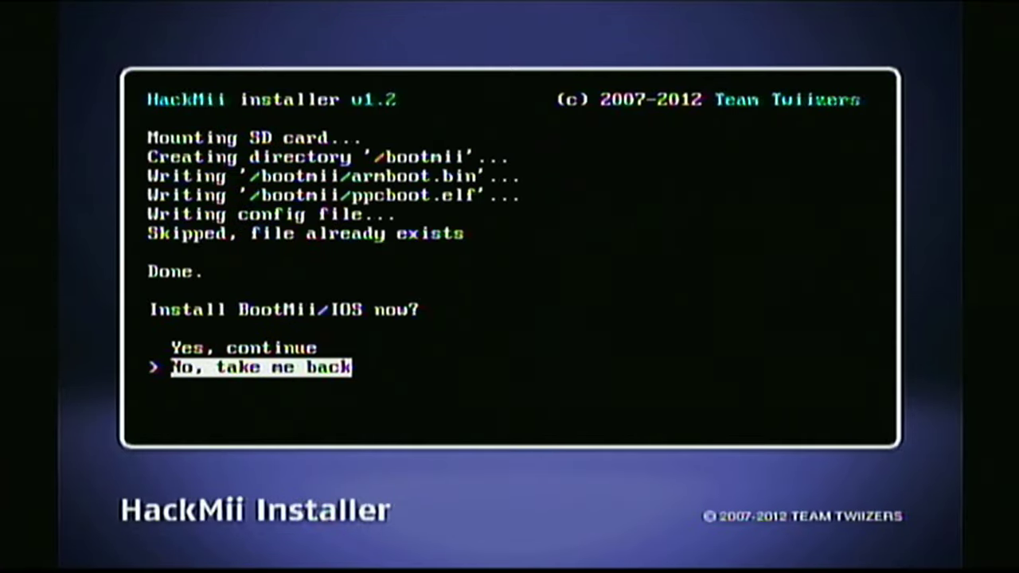
key(Up)
key(Return)
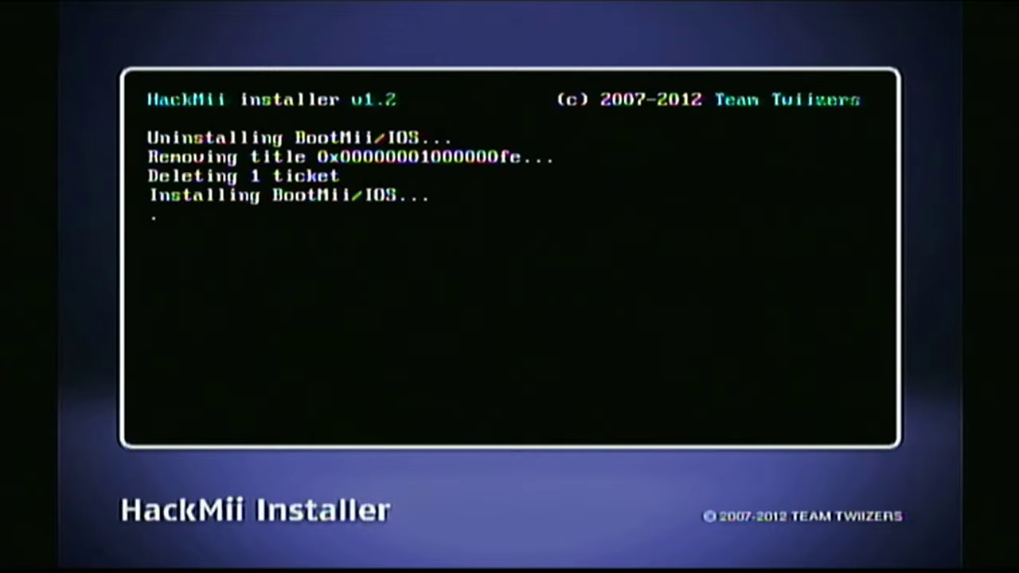
key(Return)
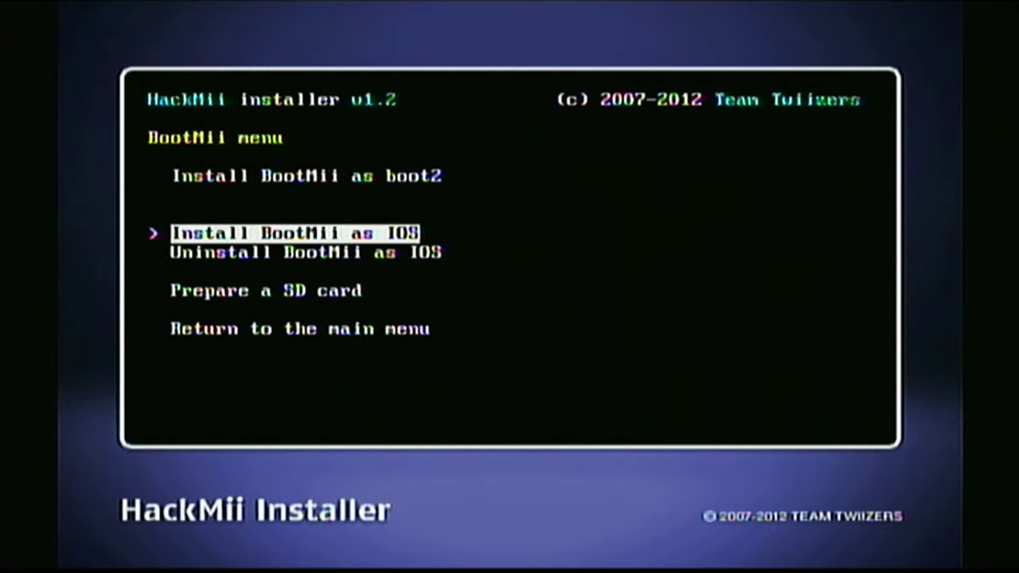
- Return from the BootMii menu to the main menu and exit the HackMii Installer
key(Down)
key(Down)
key(Down)
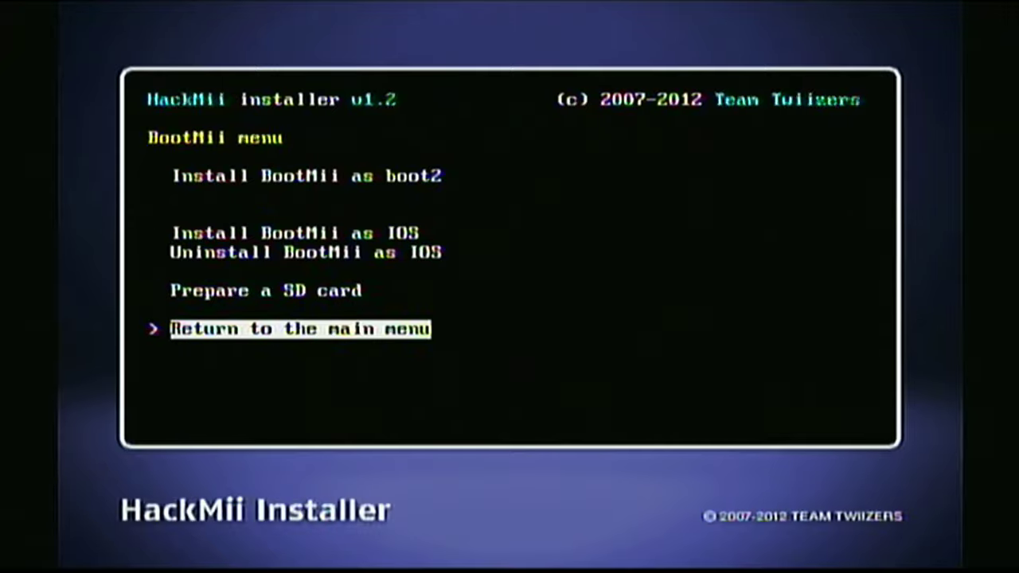
key(Return)
key(Down)
key(Down)
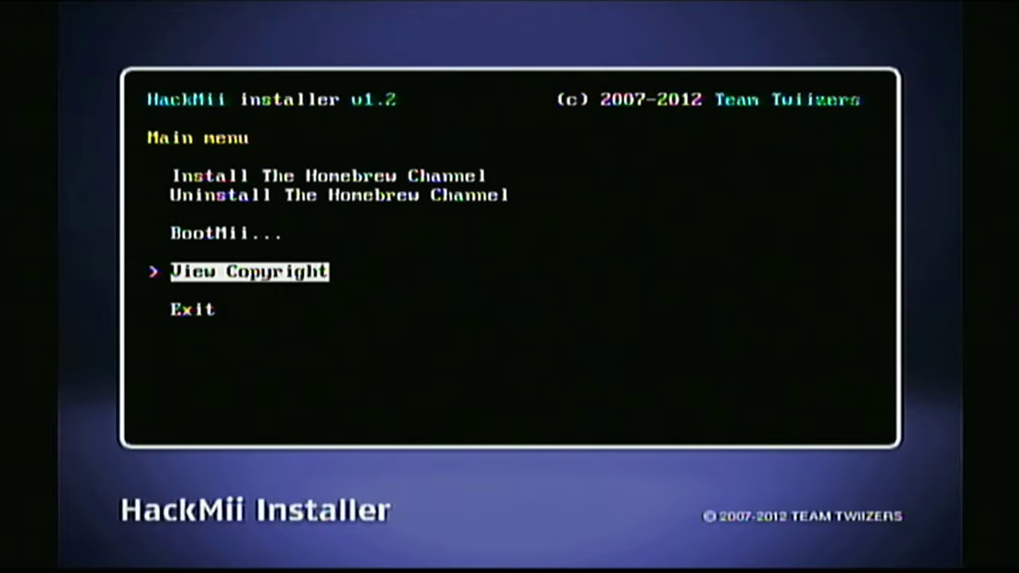
key(Return)
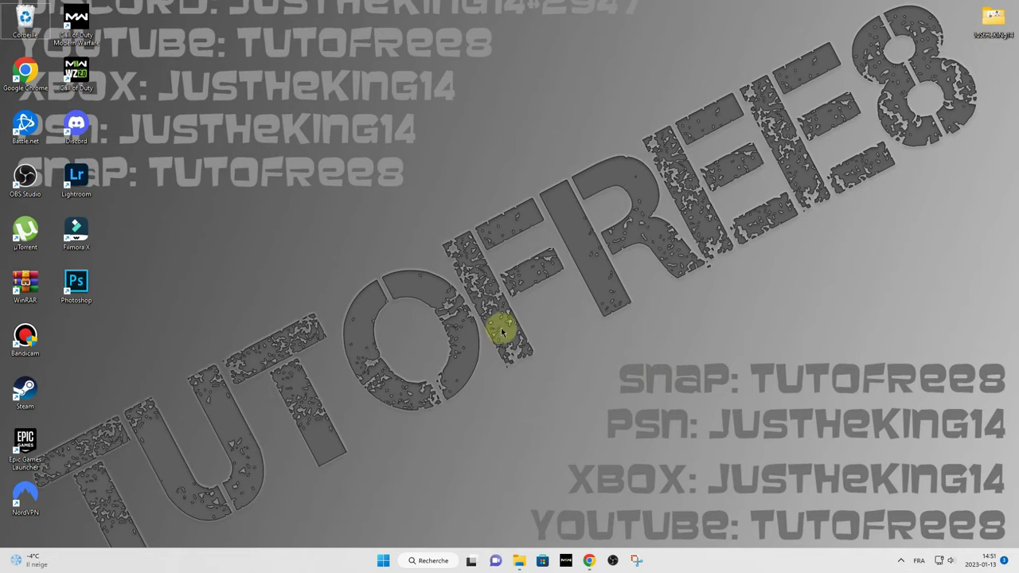
- Switch to File Explorer on the PC, open the SD WII HACK (X:) drive and select its bootmii folder
click(519, 560)
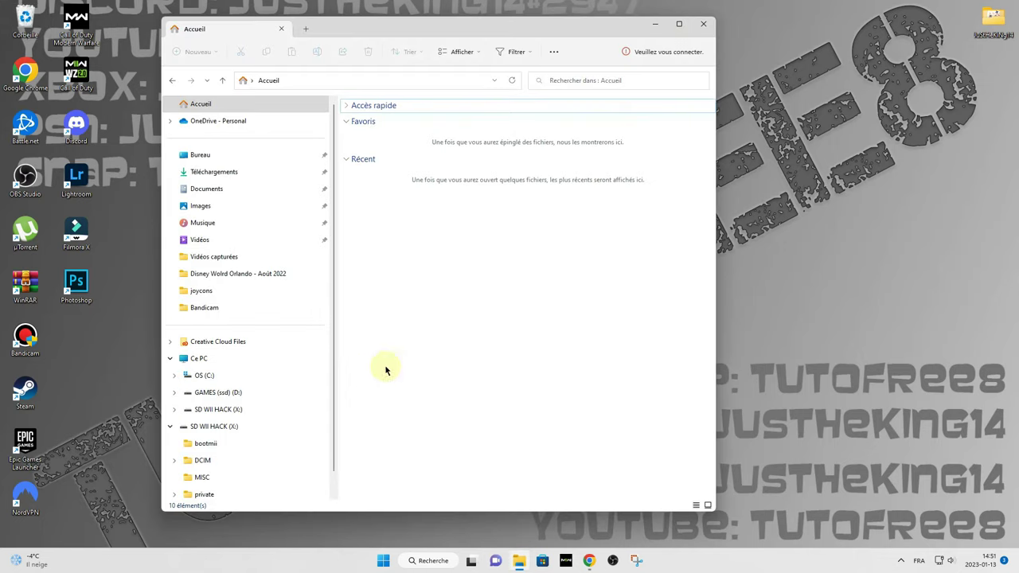
click(246, 358)
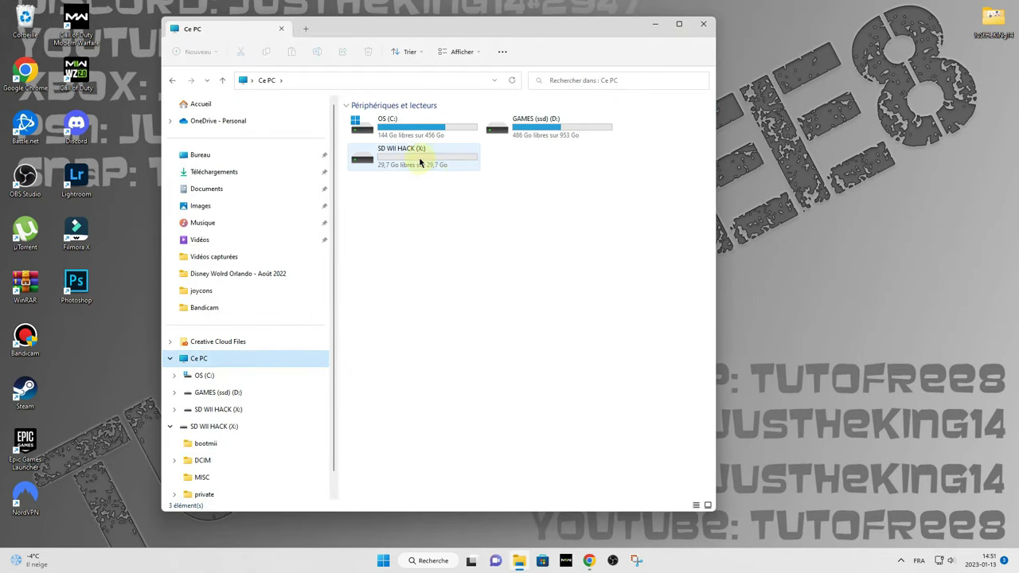
double_click(420, 162)
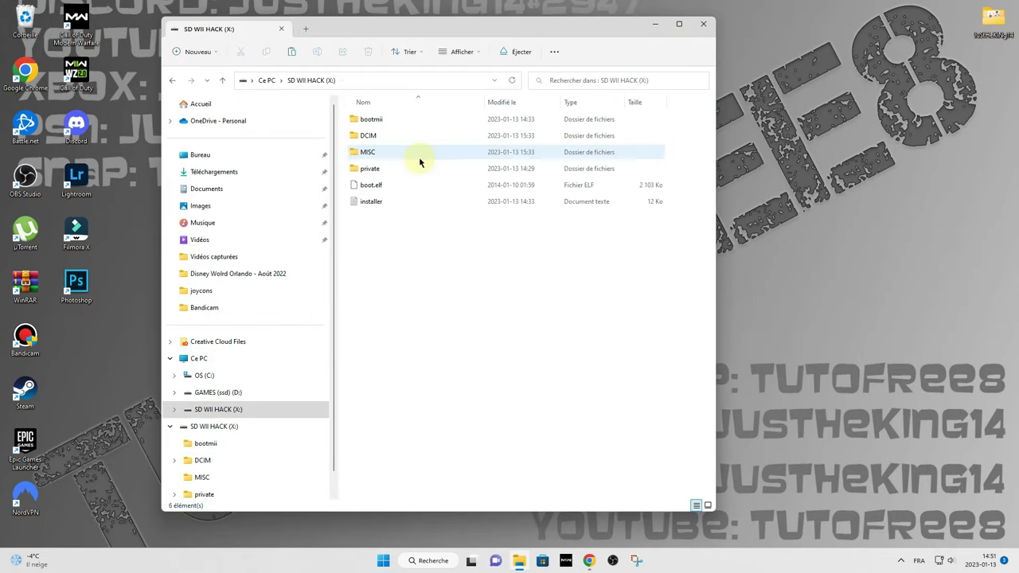
click(378, 119)
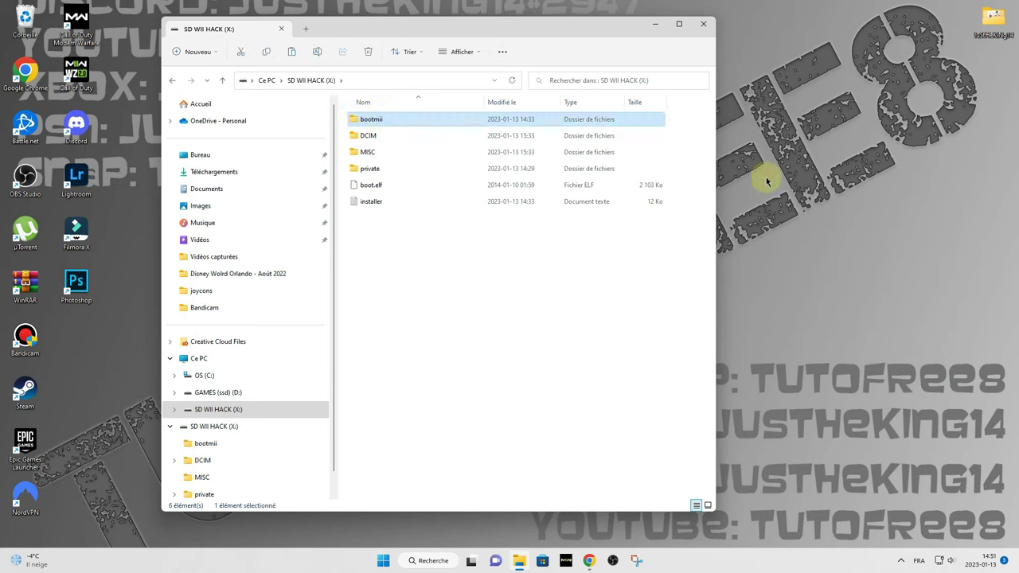
- Create a folder named wii on the desktop
right_click(817, 210)
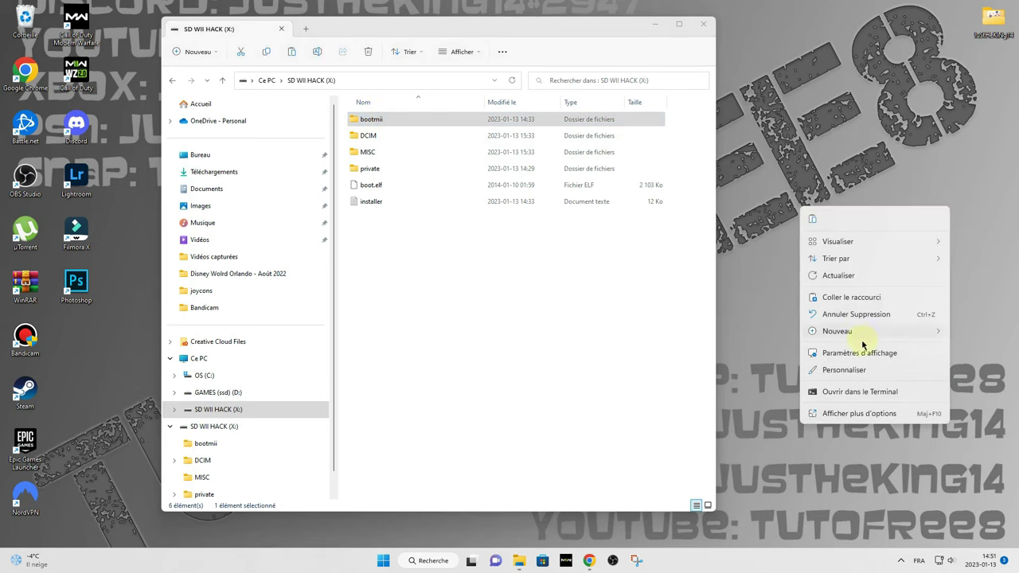
mouse_move(848, 334)
click(733, 330)
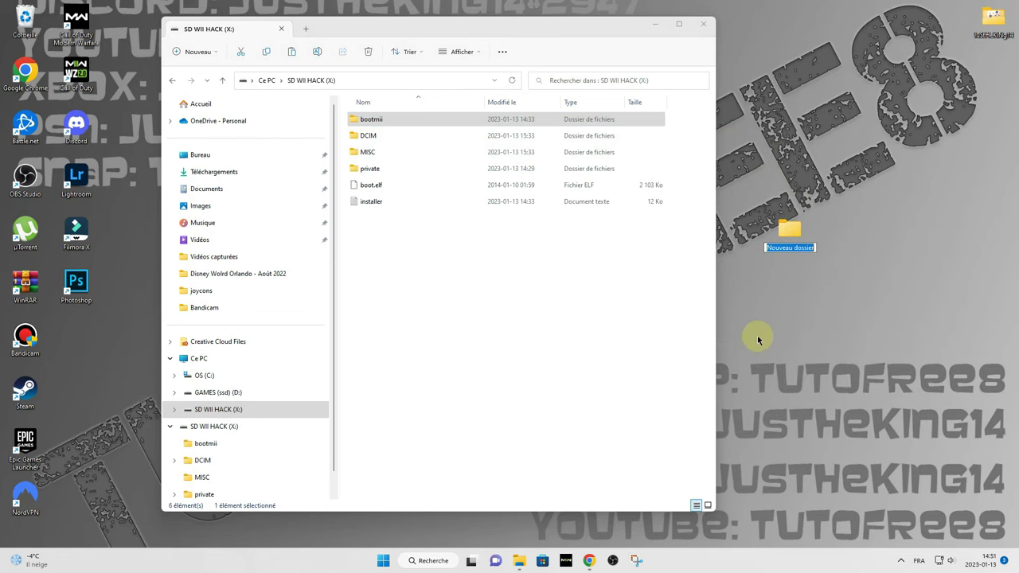
text(wii)
key(Return)
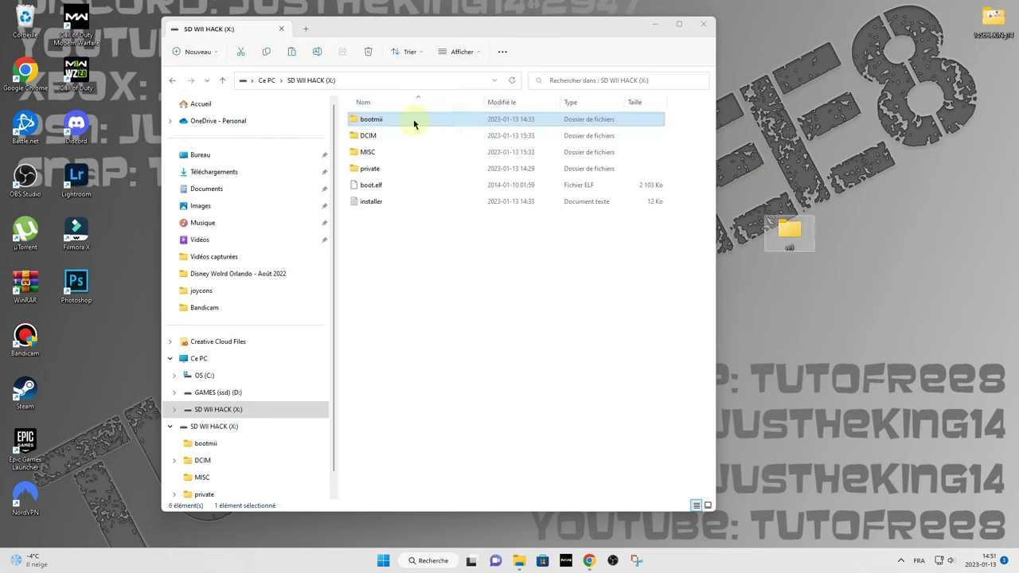
- Copy the bootmii folder from the SD card into the desktop's wii folder, accepting the Windows security warning
click(389, 120)
drag(390, 119, 791, 237)
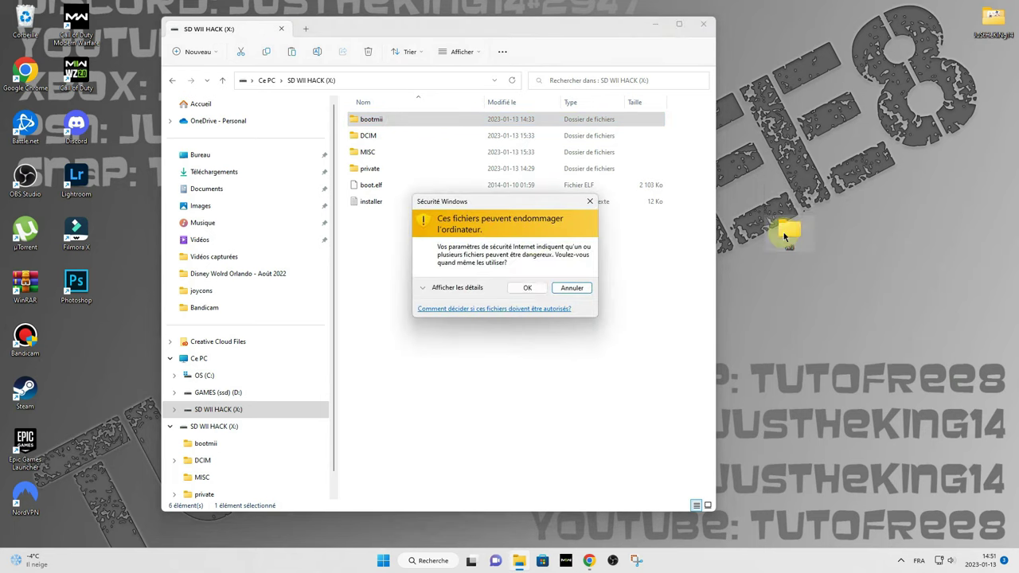
click(519, 289)
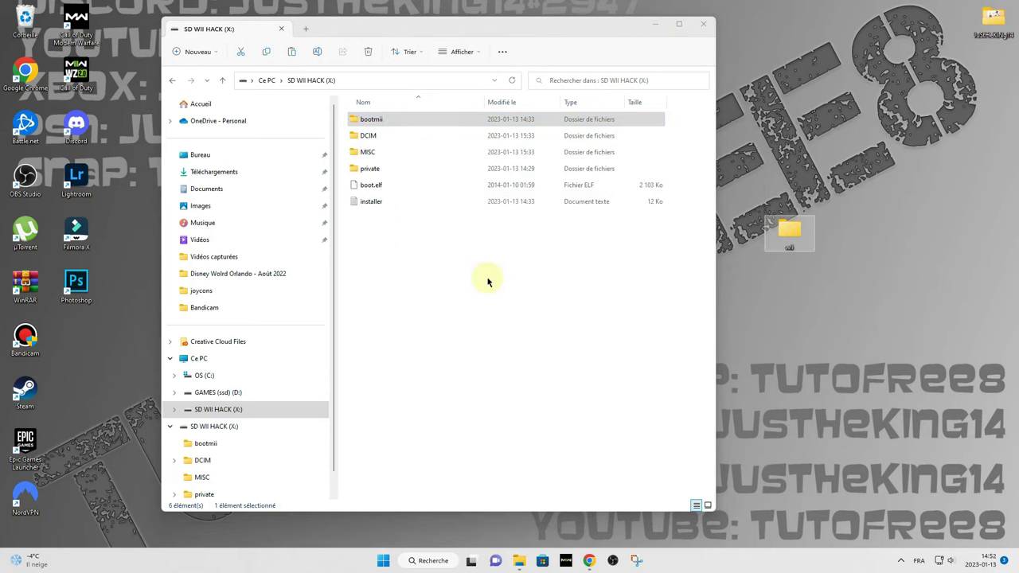
- Create a folder named apps in the root of the SD card
right_click(488, 282)
mouse_move(595, 388)
click(672, 388)
key(Return)
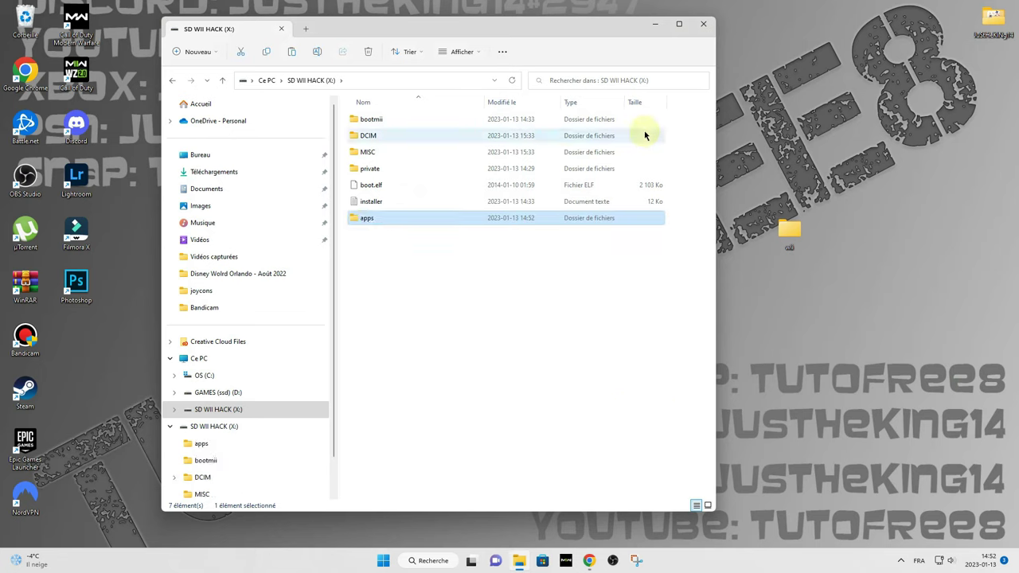
- Switch to Chrome and download the whole pimp_my_wii folder from MEGA as a ZIP
click(655, 25)
click(589, 561)
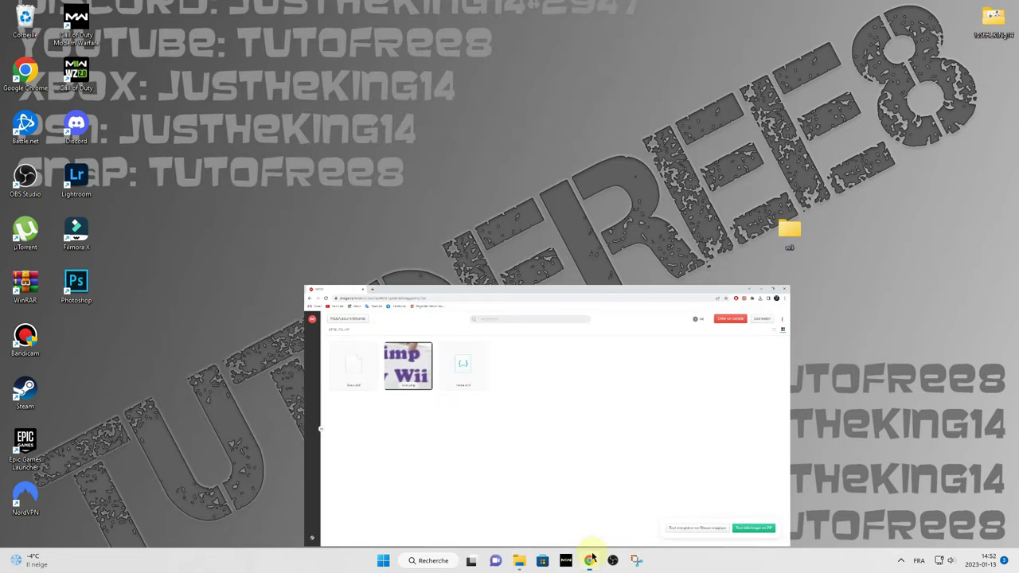
click(280, 28)
click(567, 220)
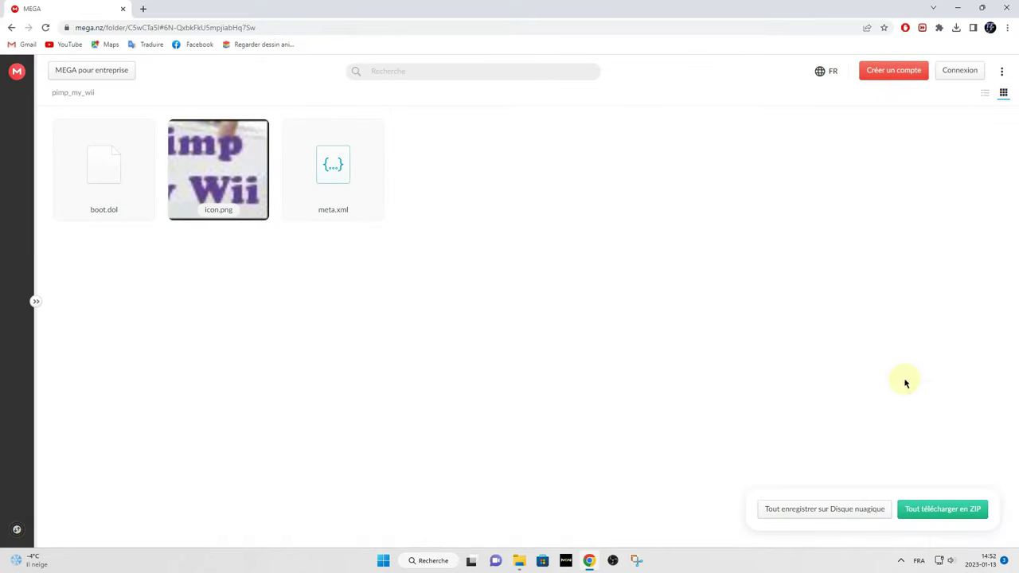
click(936, 517)
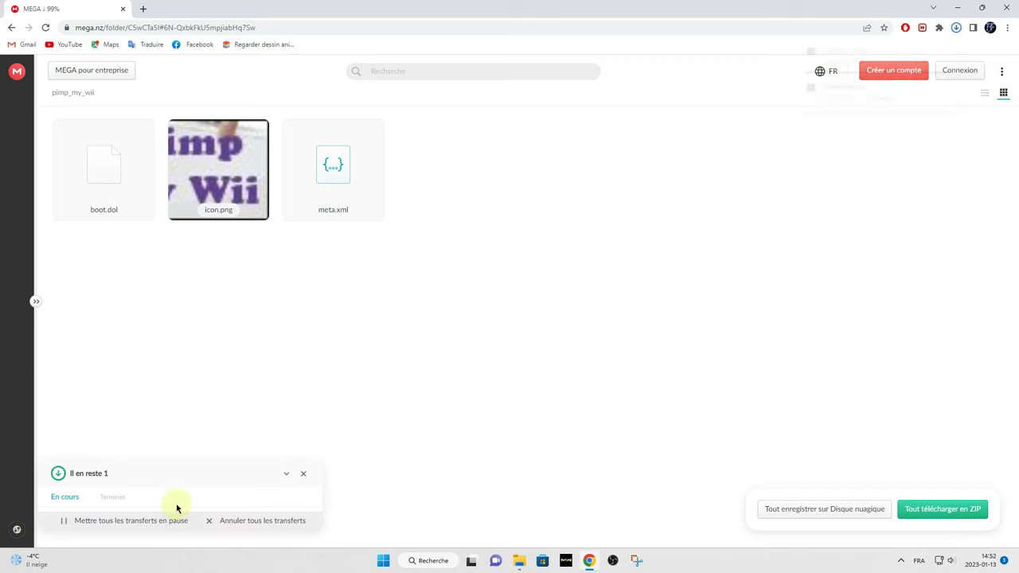
- Place the downloaded pimp_my_wii.zip on the desktop and open the archive in WinRAR, closing the browser
drag(829, 13, 41, 131)
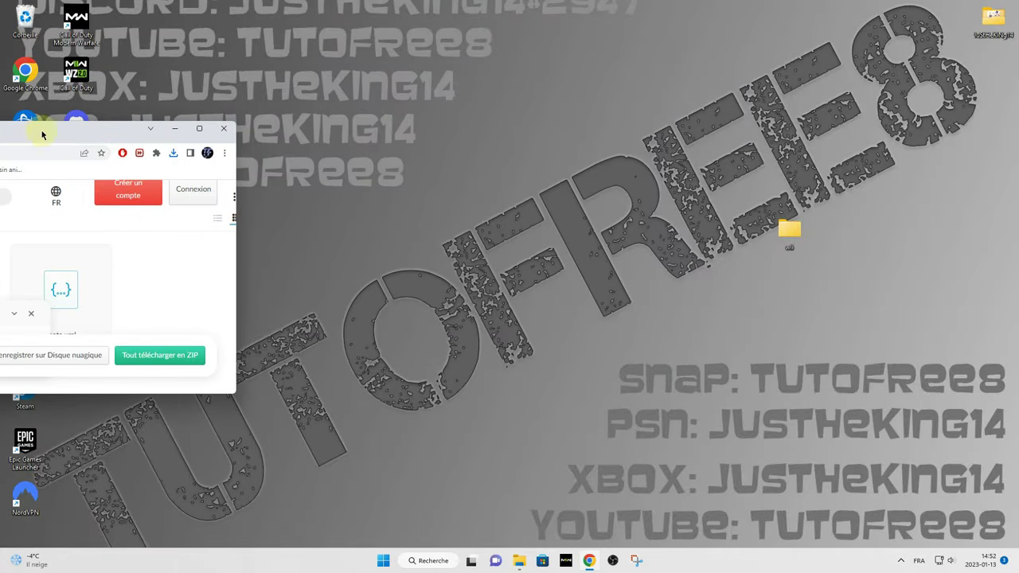
click(165, 154)
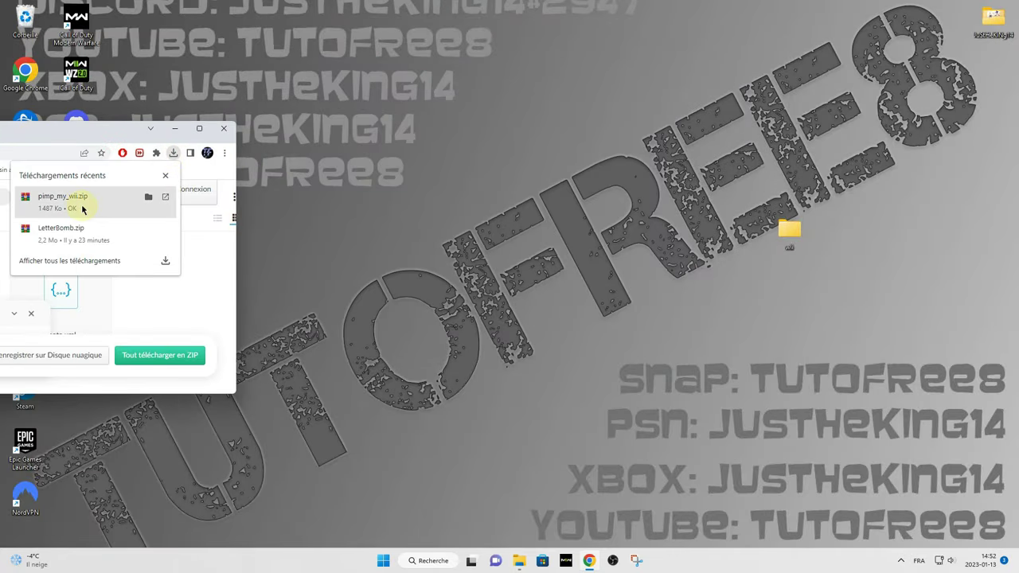
drag(423, 255, 425, 251)
click(223, 128)
double_click(426, 231)
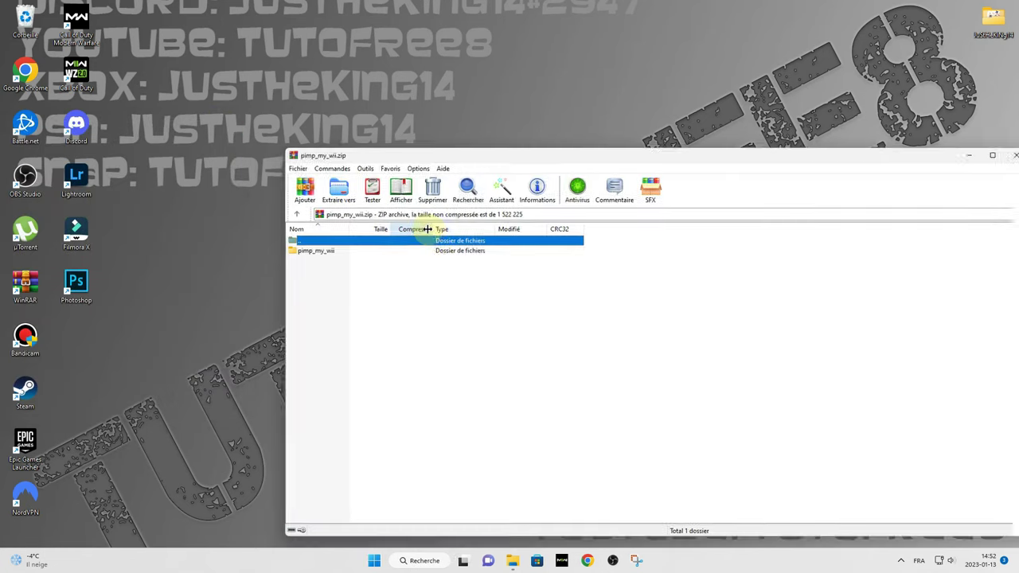
- Arrange the archive beside the SD card window and extract the pimp_my_wii folder into the card's apps folder
drag(551, 153, 1016, 185)
click(305, 236)
drag(305, 240, 284, 252)
click(566, 109)
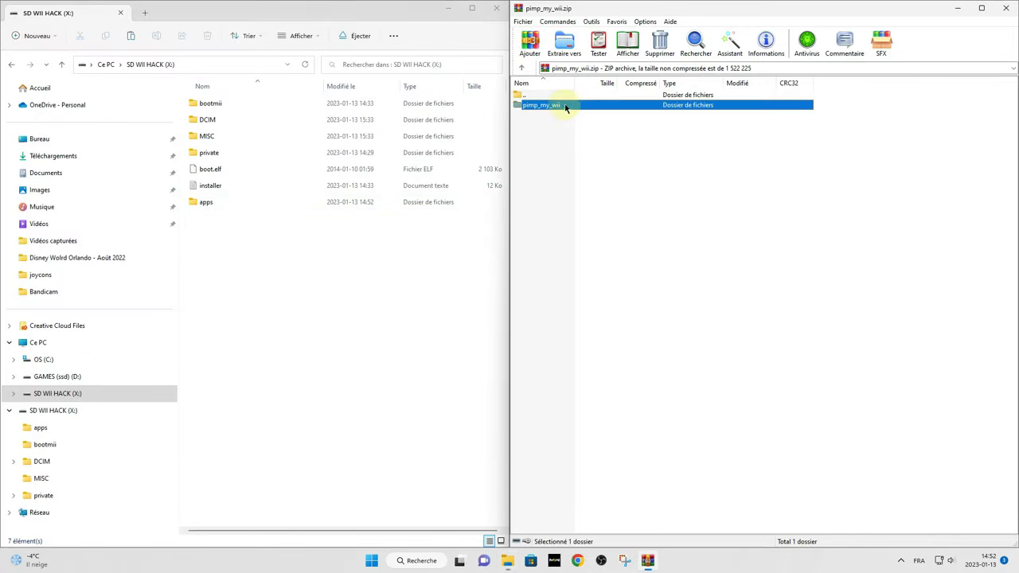
drag(569, 111, 218, 207)
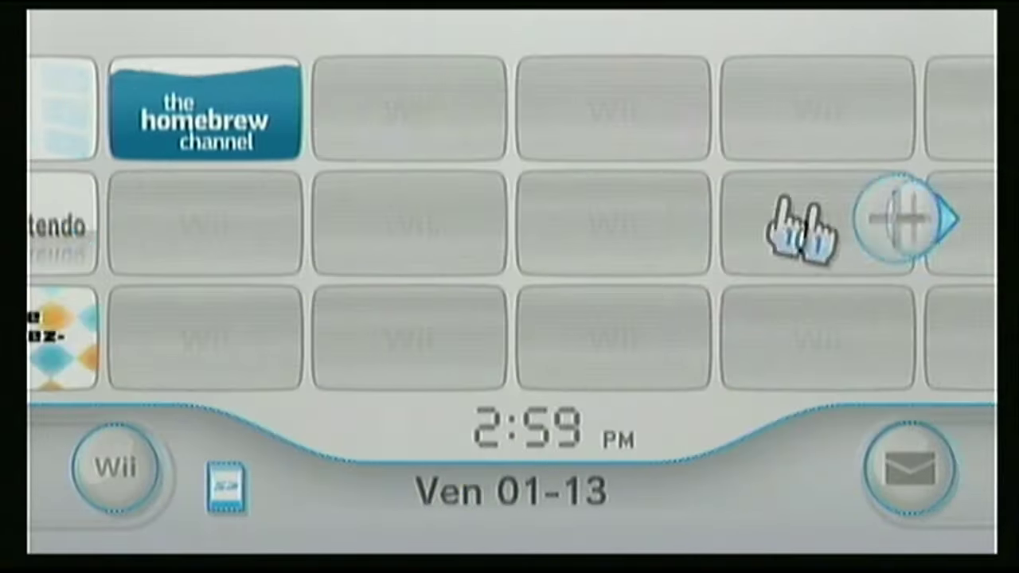
- On the Wii, start The Homebrew Channel and load the Pimp my Wii application
drag(298, 133, 216, 141)
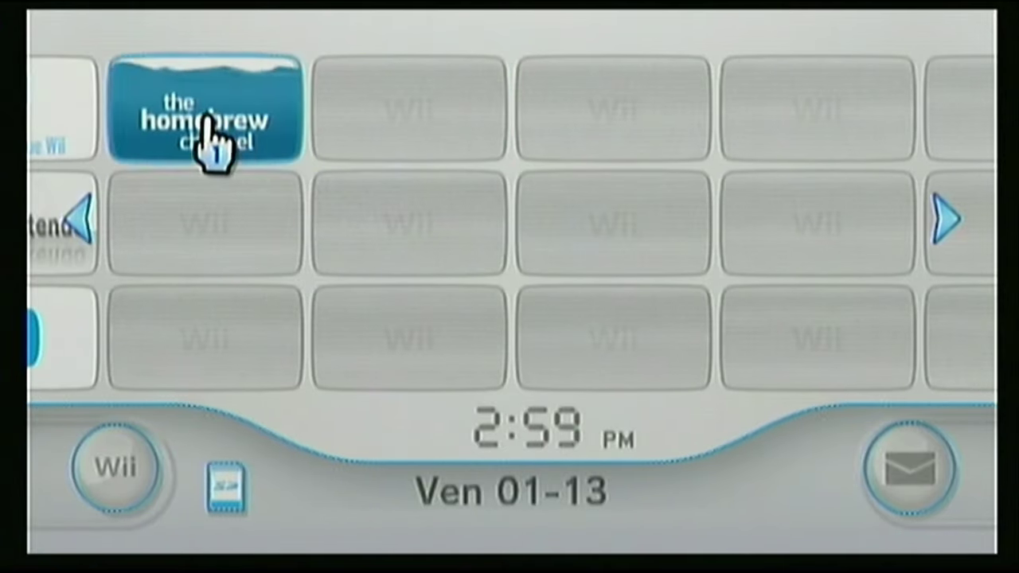
click(255, 136)
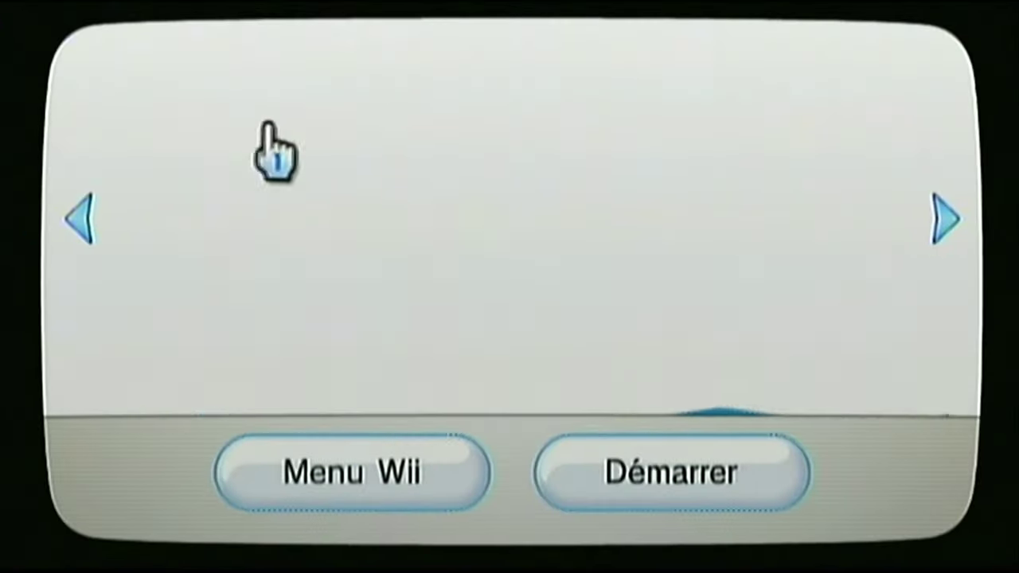
click(670, 472)
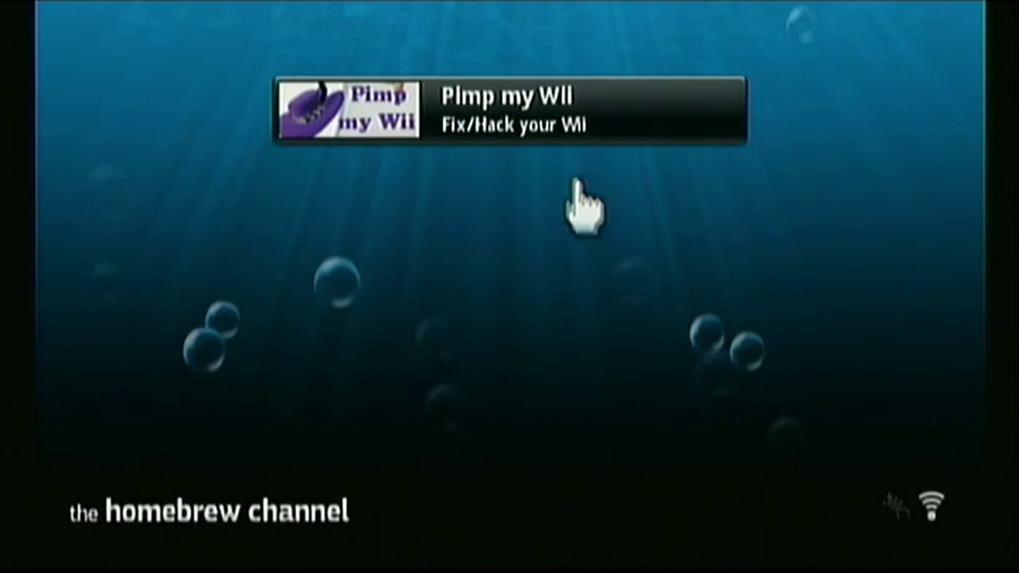
click(536, 125)
click(553, 423)
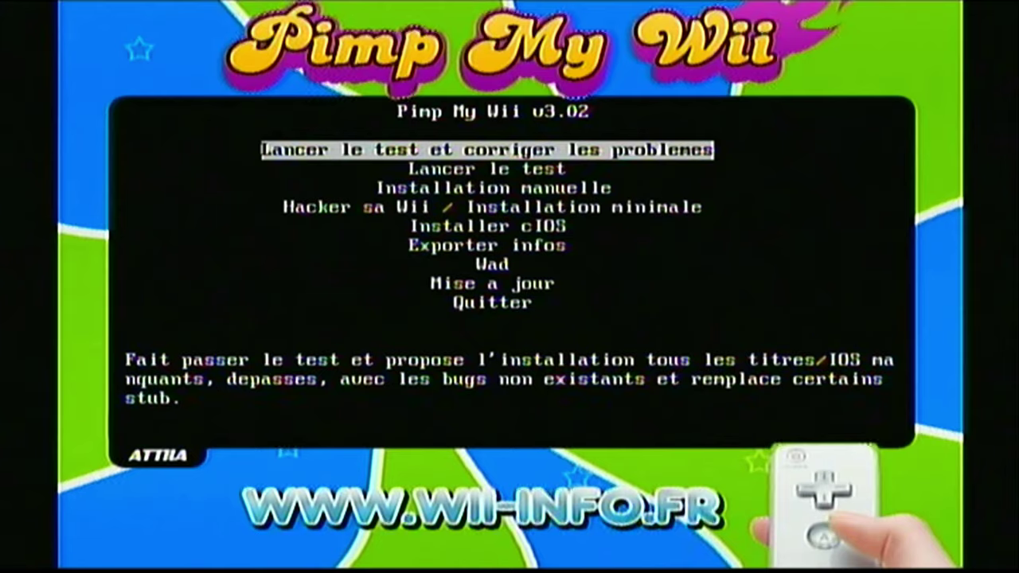
- Run "Hacker sa Wii / Installation minimale" and continue past the network initialization to the title selection
key(Down)
key(Down)
key(Down)
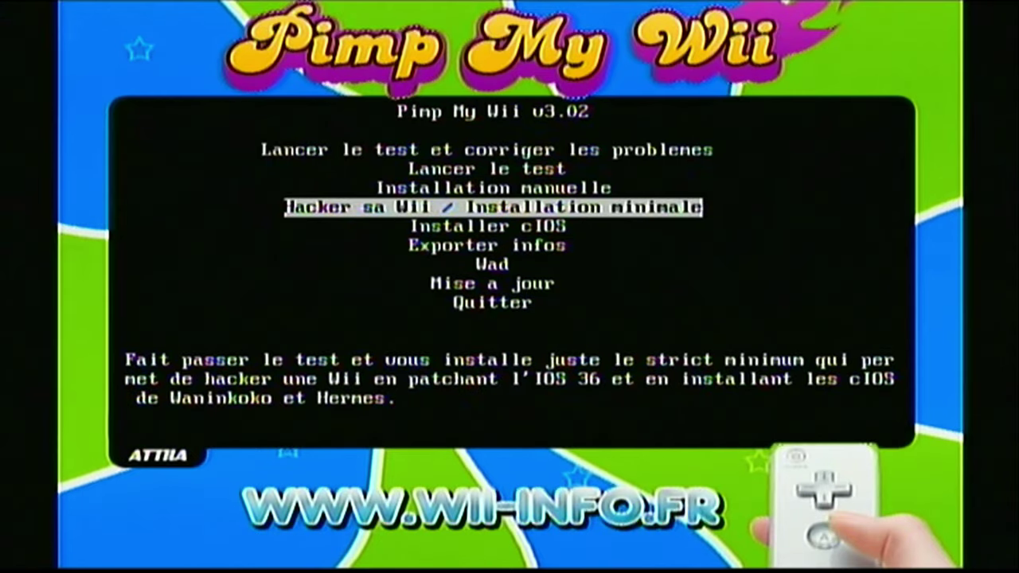
key(Return)
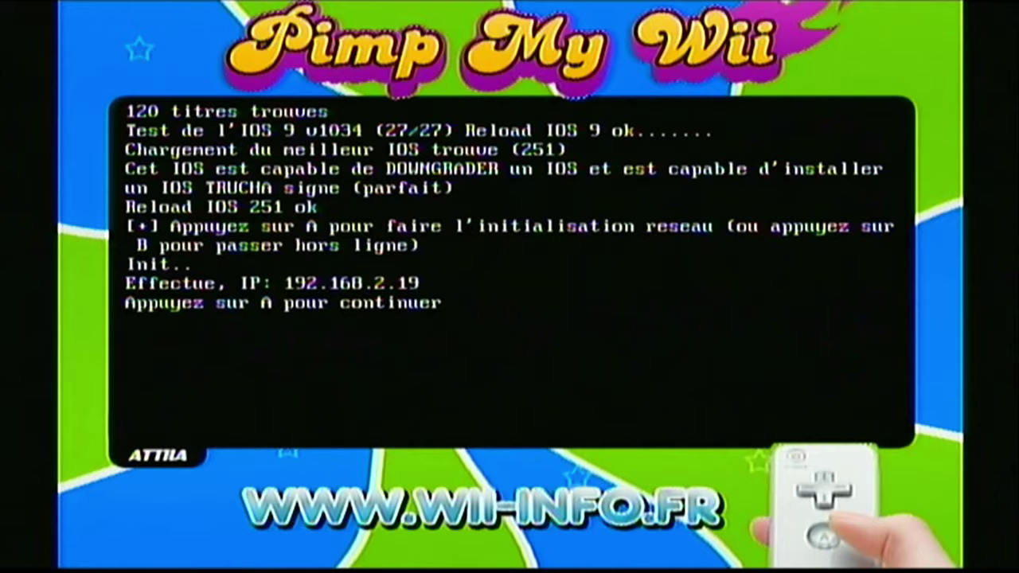
key(a)
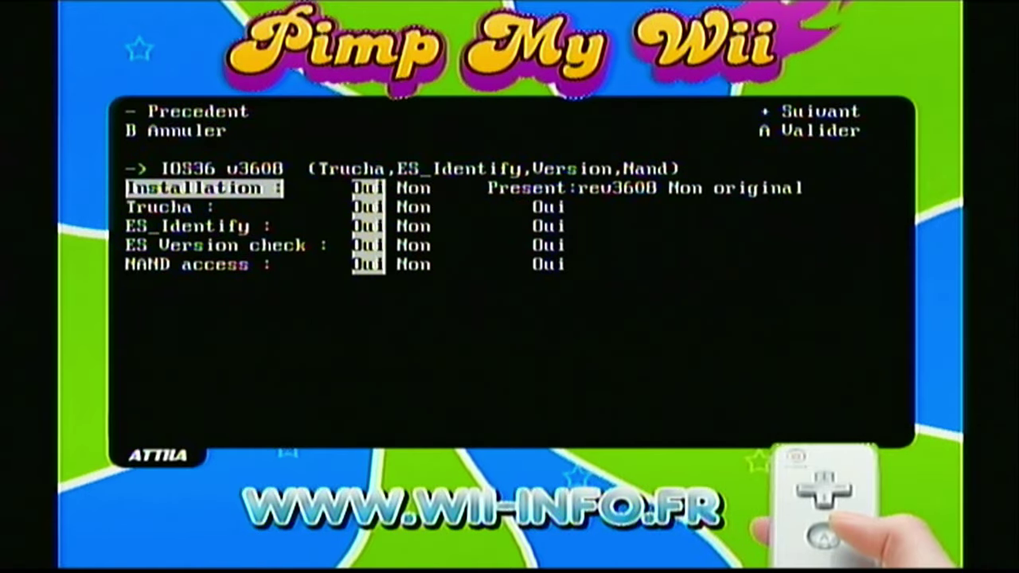
- Go through the proposed titles up to MIOS v10, setting Installation to Oui for IOS250 v10
key(plus)
key(Down)
key(Up)
key(plus)
key(plus)
key(plus)
key(plus)
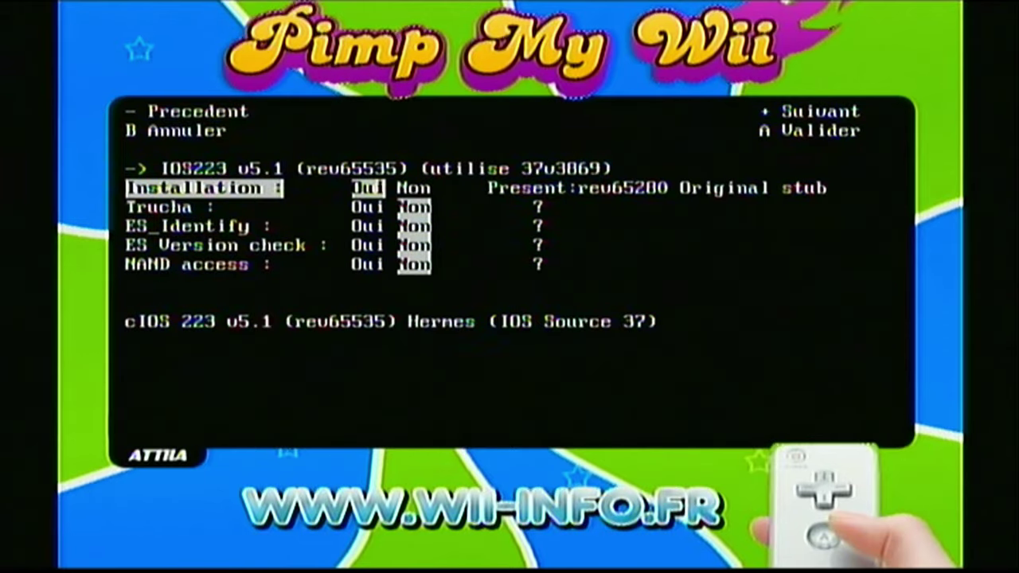
key(plus)
key(plus)
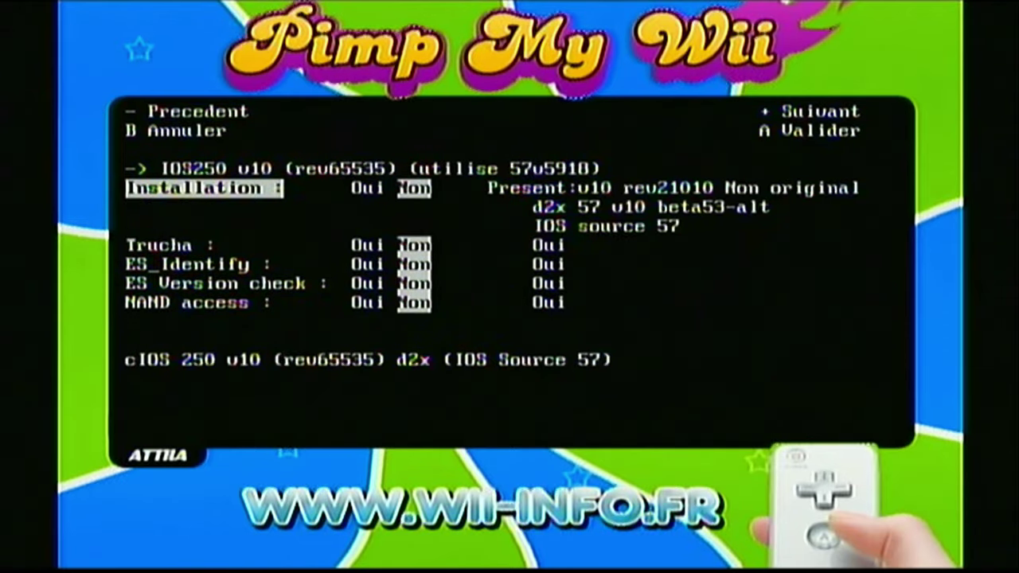
key(Left)
key(plus)
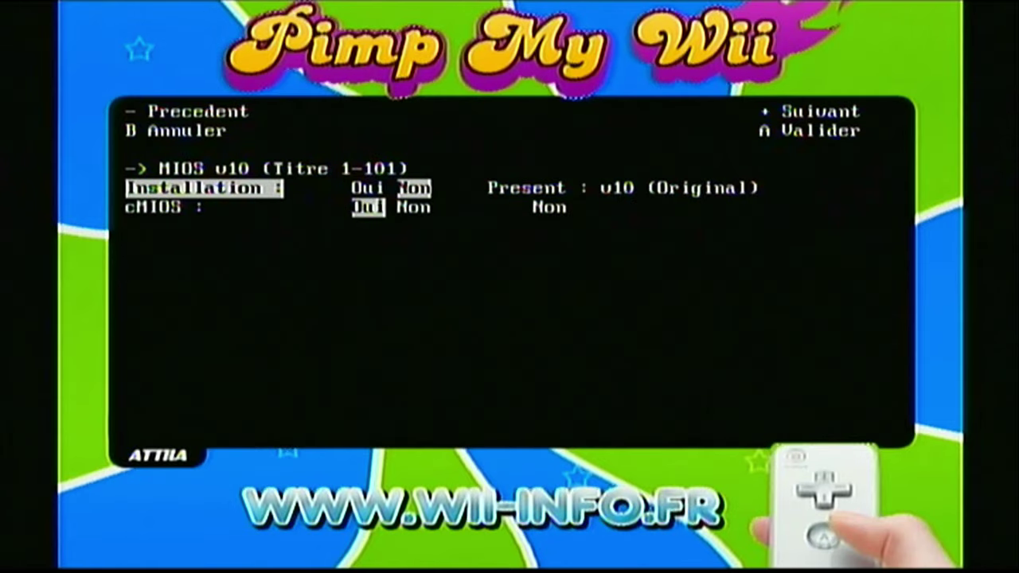
- Validate the title selection, run the installation and return to the Pimp My Wii menu
key(a)
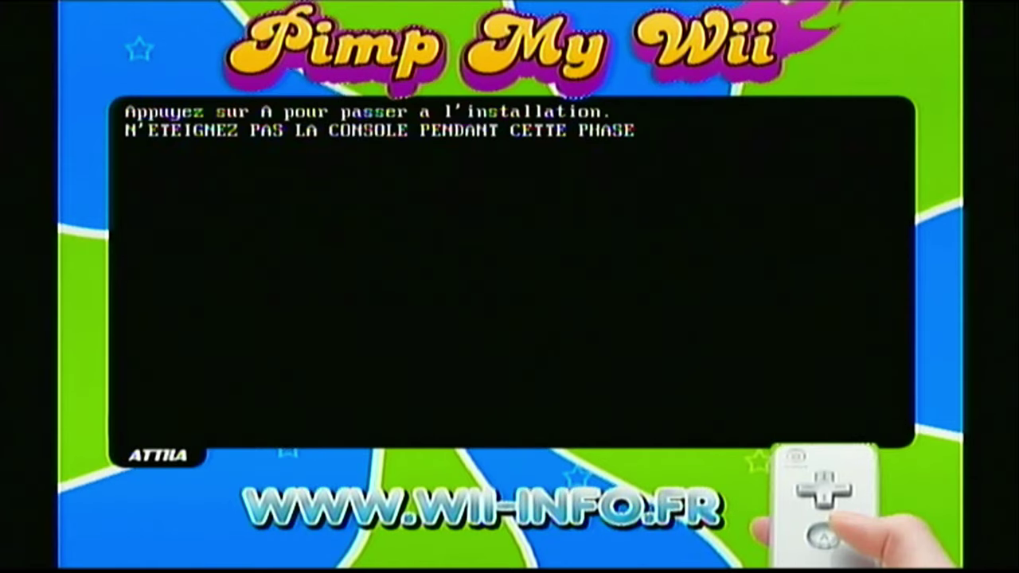
key(a)
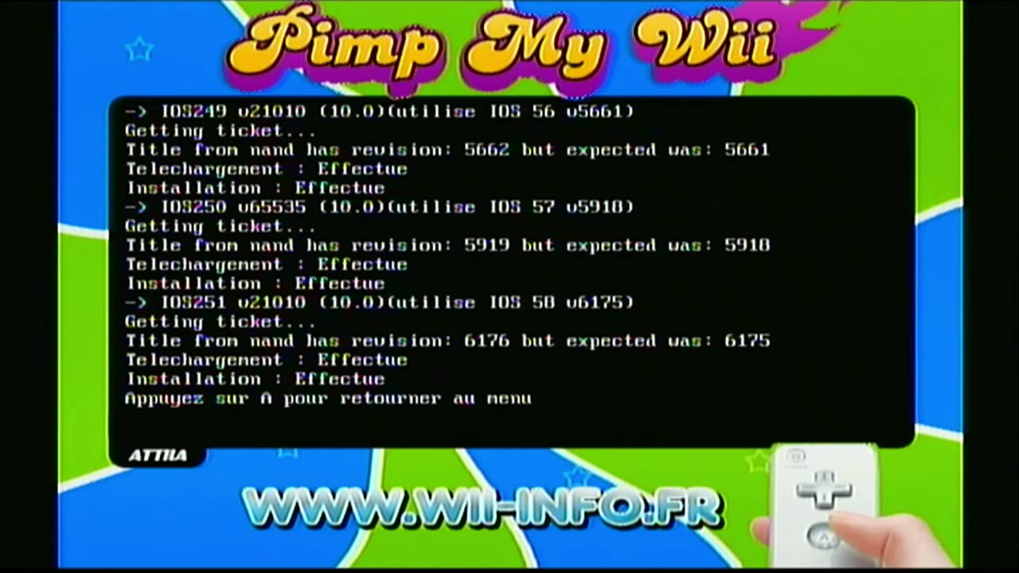
key(Return)
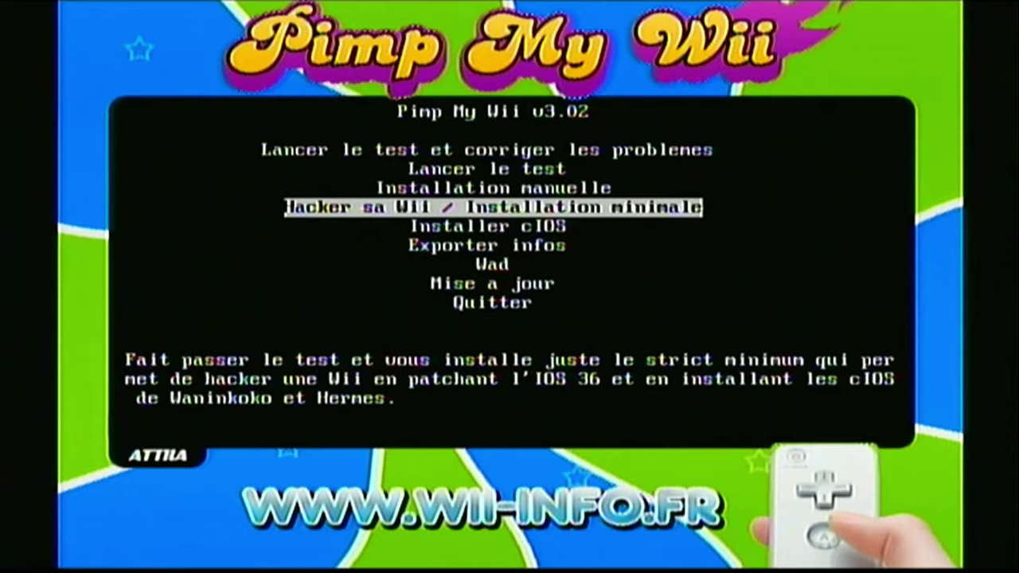
- Quit Pimp My Wii and return to The Homebrew Channel
key(Down)
key(Down)
key(Down)
key(Down)
key(Down)
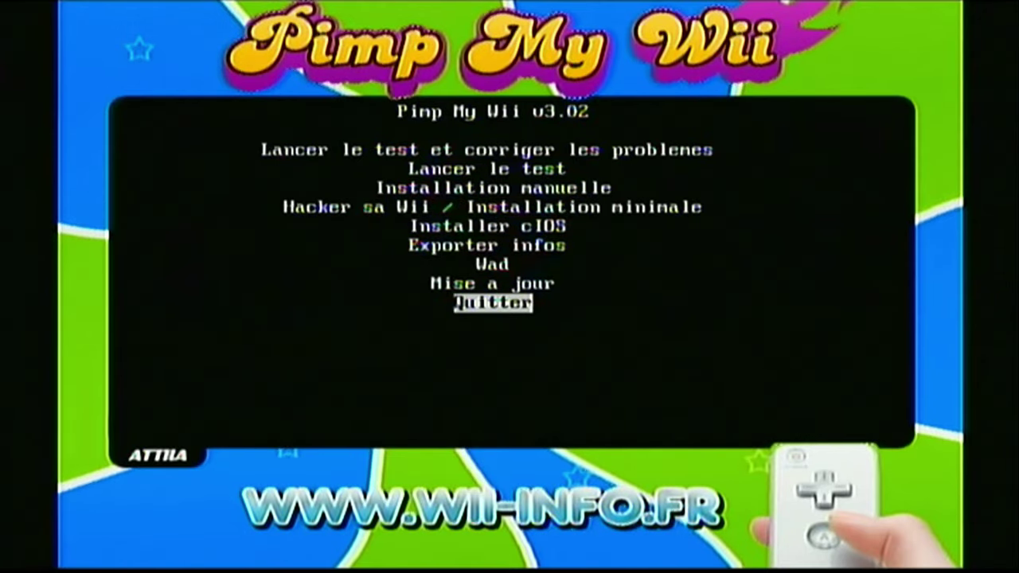
key(Return)
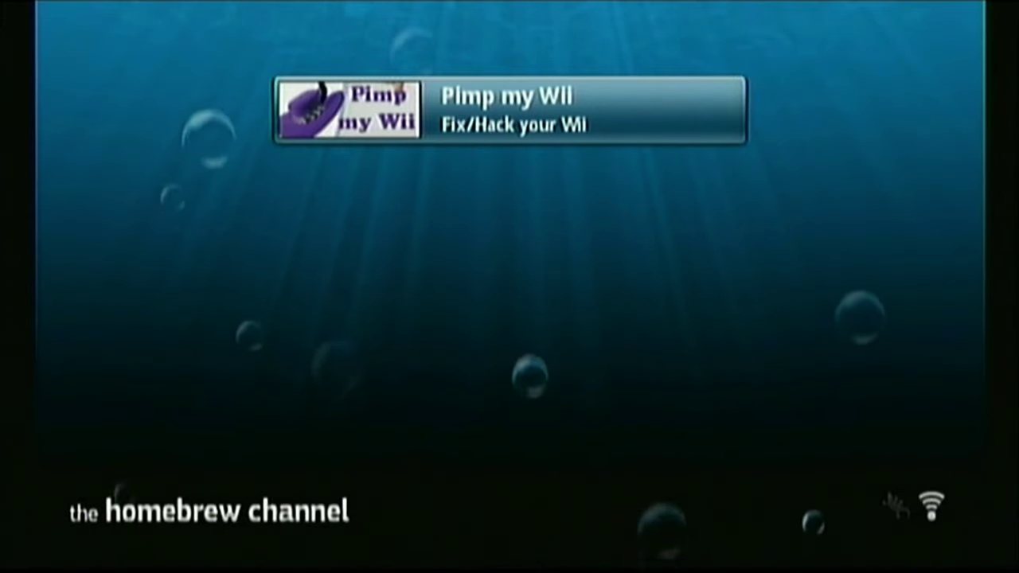
- Exit The Homebrew Channel on the Wii
key(Home)
key(Down)
key(Down)
key(Down)
key(Up)
key(Return)
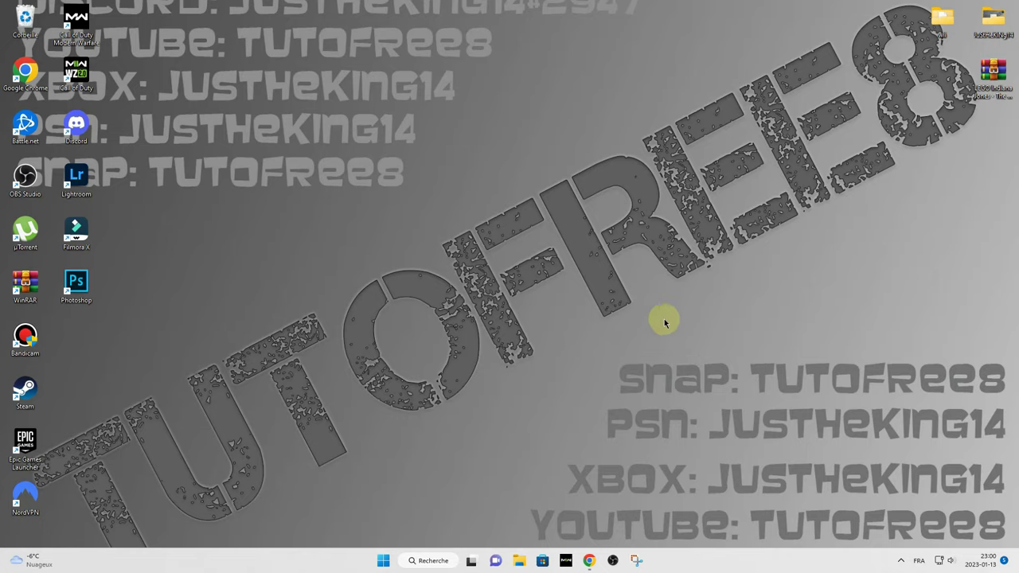
- Switch to Chrome on the PC and download WiiBackupManager_Build78.zip from its MEGA page
drag(654, 323, 466, 331)
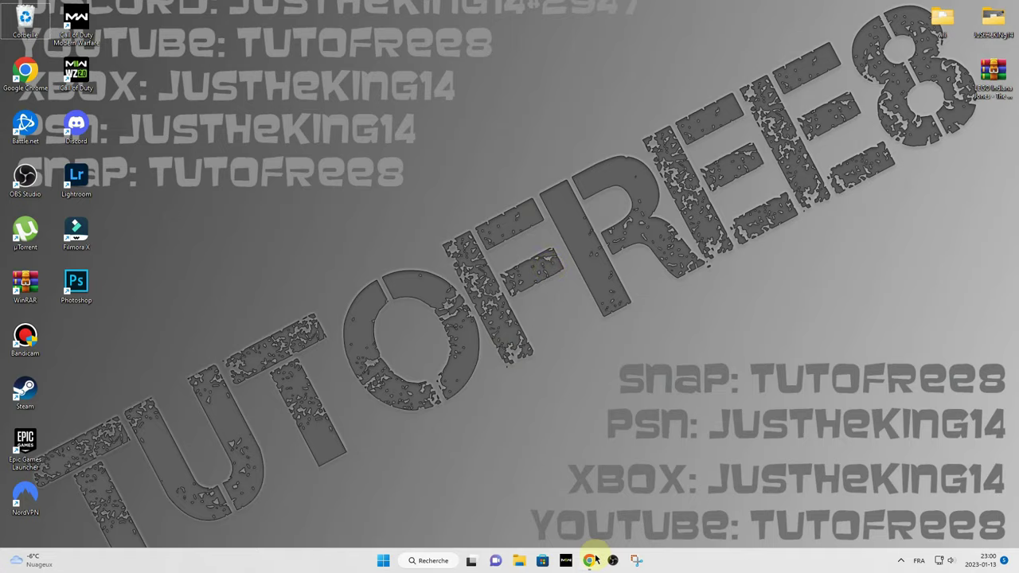
click(591, 560)
click(307, 27)
click(412, 134)
click(778, 470)
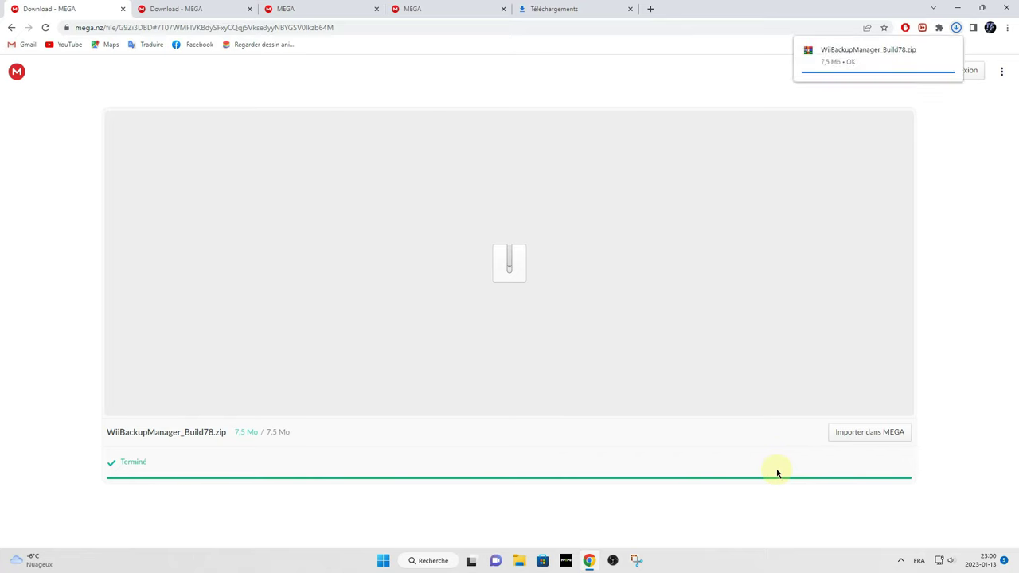
- Download "setup wbfs manager 64bits.exe" from its MEGA page
click(219, 8)
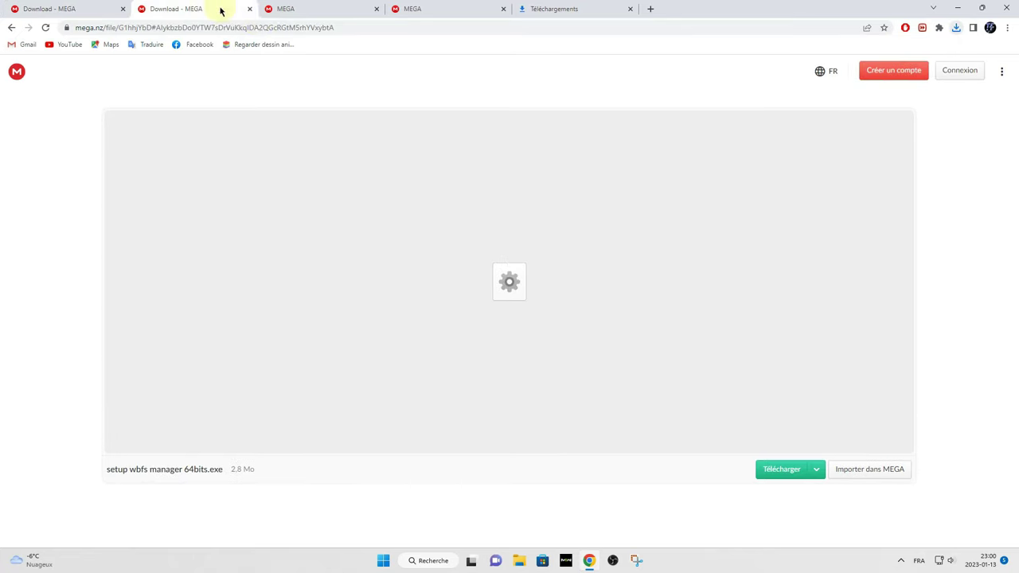
click(436, 166)
click(777, 470)
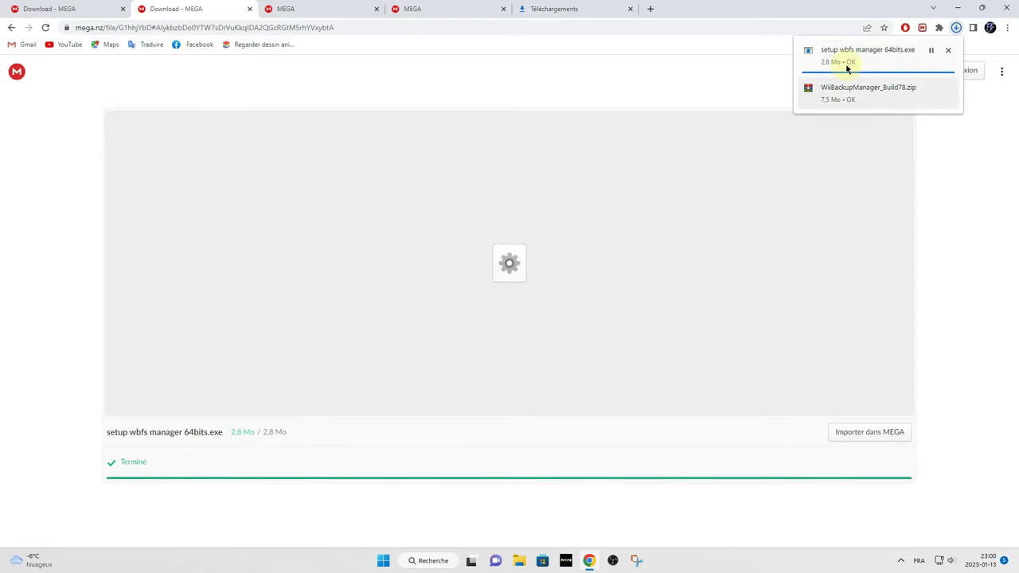
- Copy the WBFS Manager setup and the WiiBackupManager archive from Chrome's downloads to the desktop, and minimize the browser
click(562, 8)
double_click(706, 13)
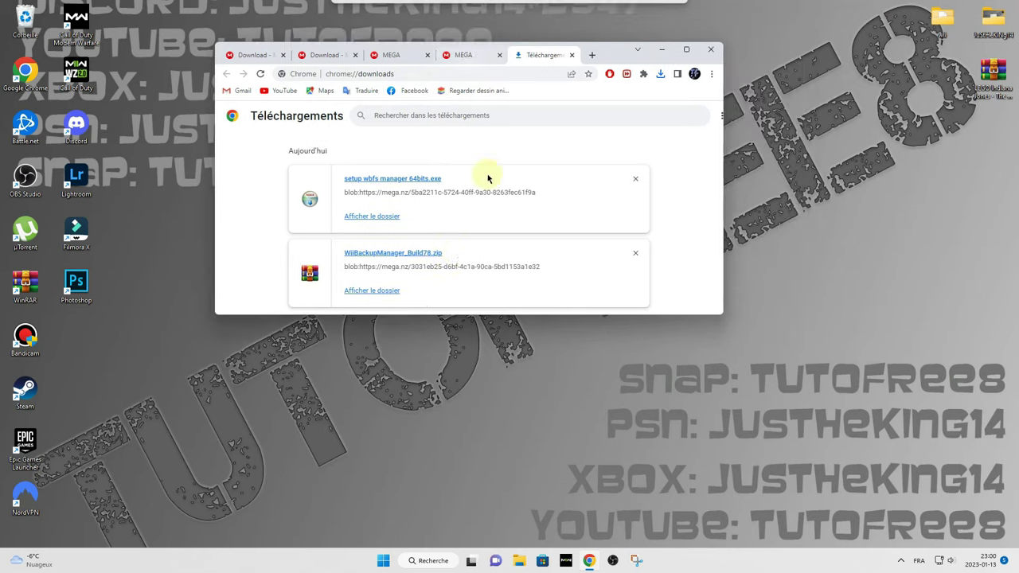
drag(417, 183, 794, 182)
drag(402, 254, 484, 208)
click(662, 50)
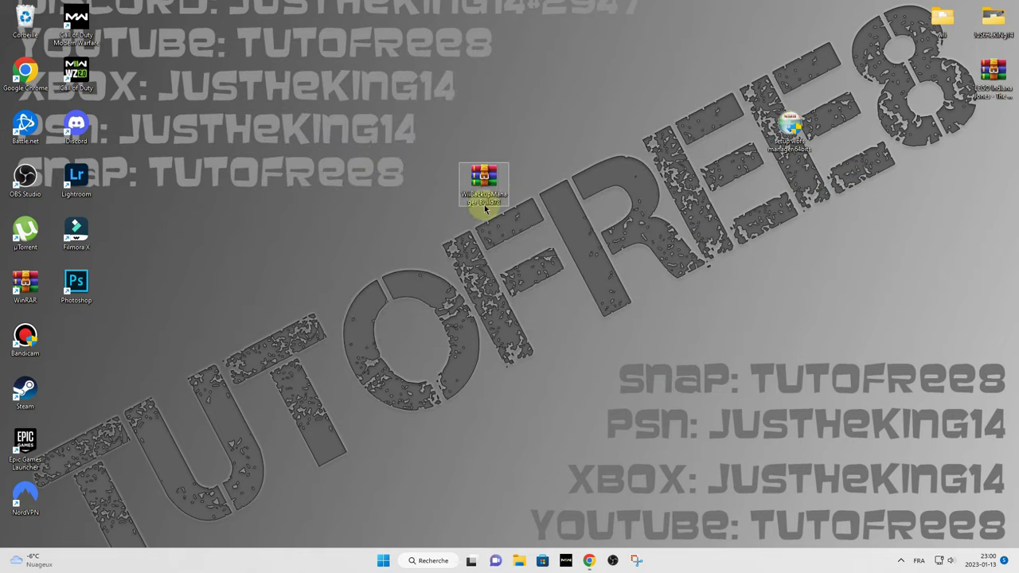
- Extract WiiBackupManager_Build78.zip to a folder on the desktop, place the folder in the free area, and discard the archive in the Corbeille
double_click(487, 185)
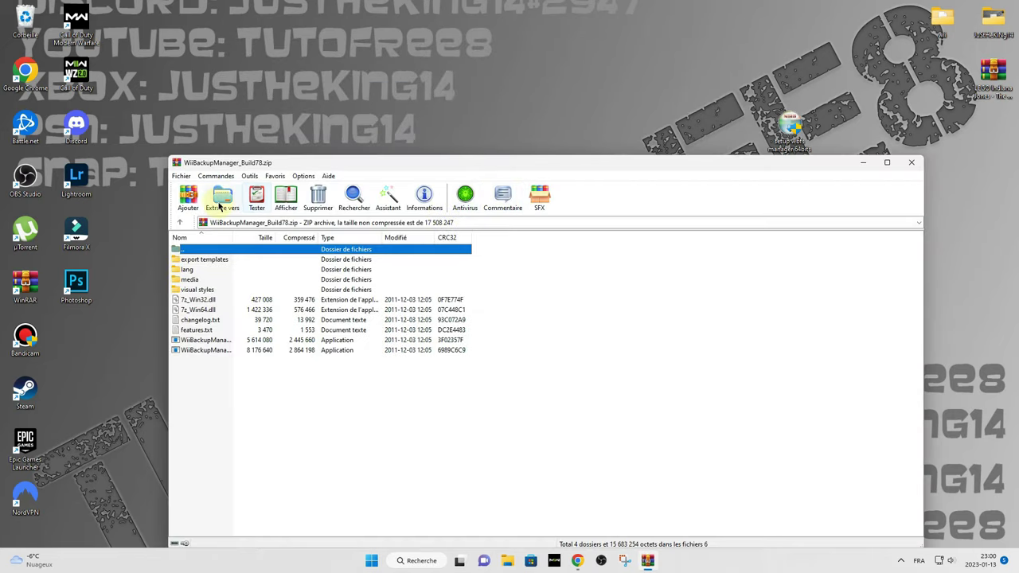
click(221, 199)
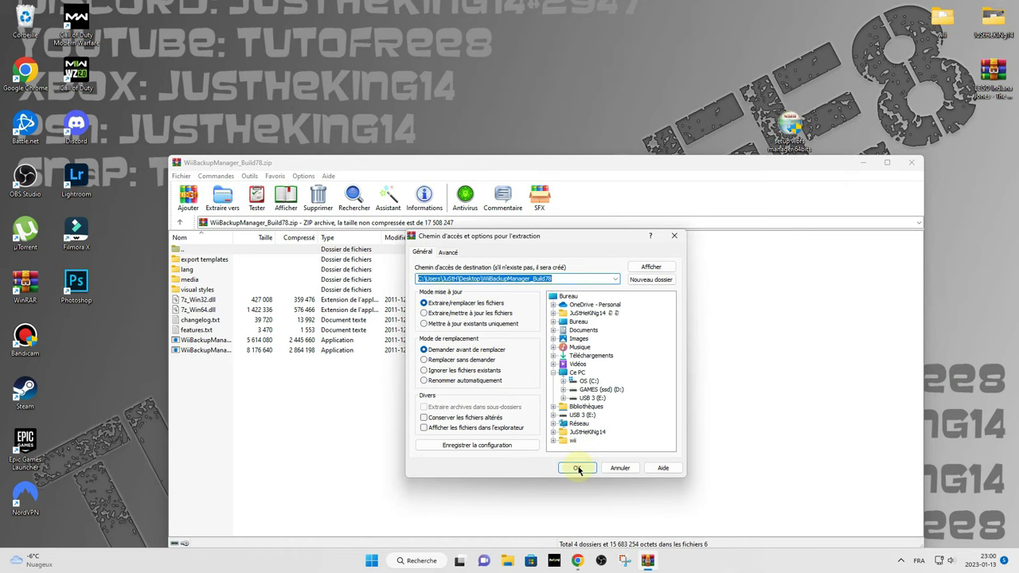
click(577, 468)
drag(76, 335, 599, 129)
click(911, 162)
drag(461, 167, 22, 27)
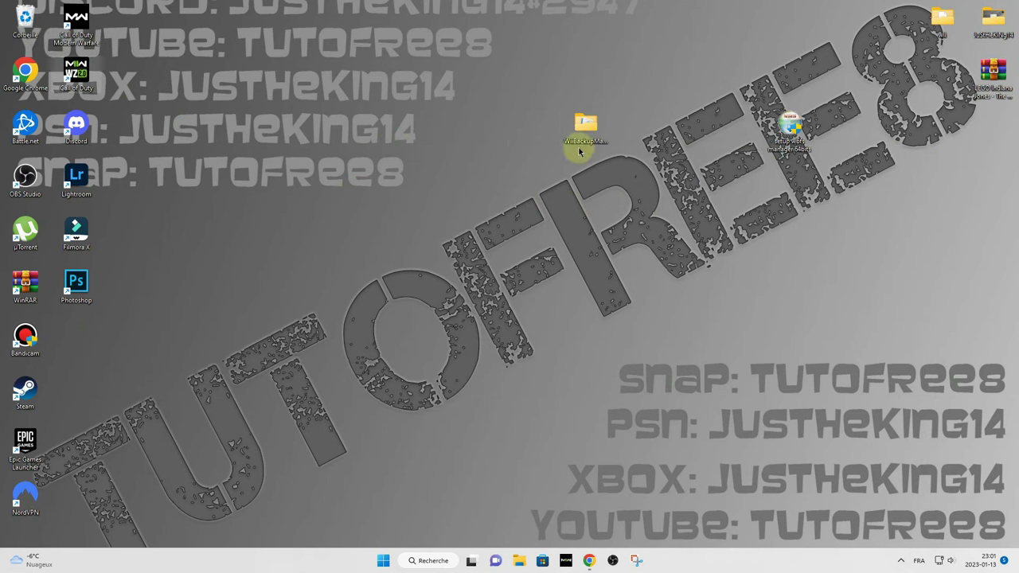
- Launch WiiBackupManager_Win64 from the extracted WiiBackupManager_Build78 folder and minimize the folder window
double_click(589, 128)
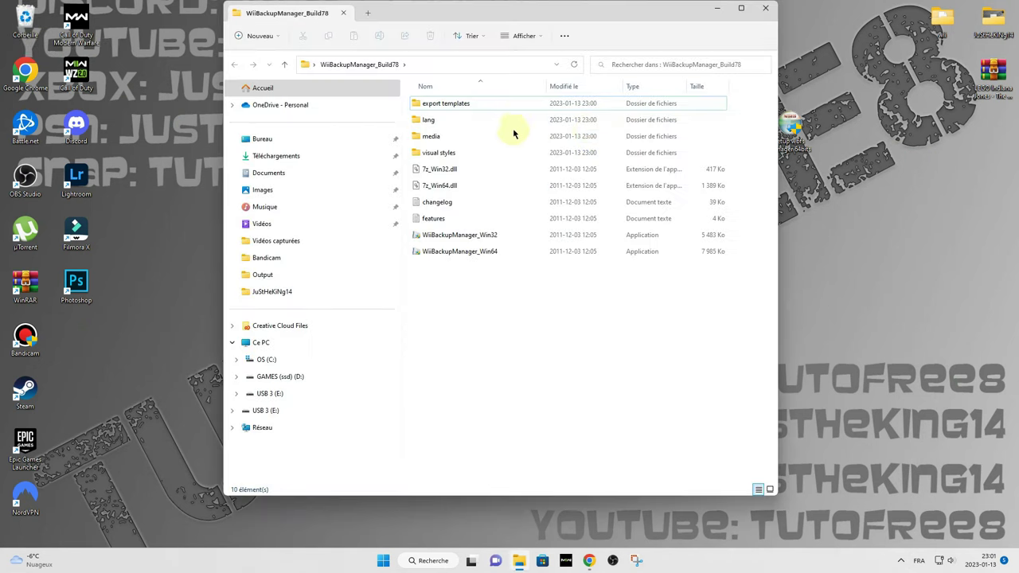
click(483, 253)
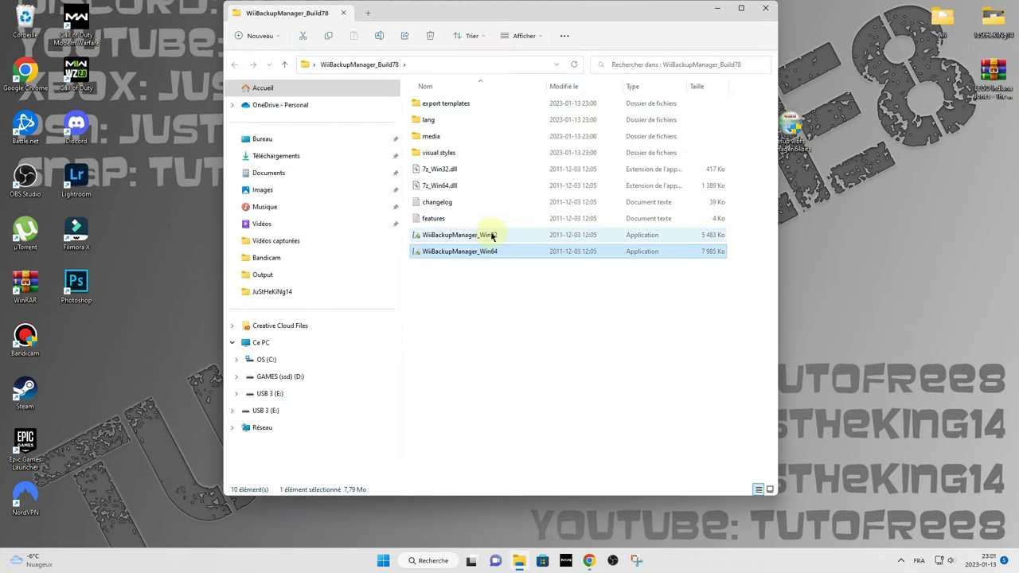
double_click(493, 252)
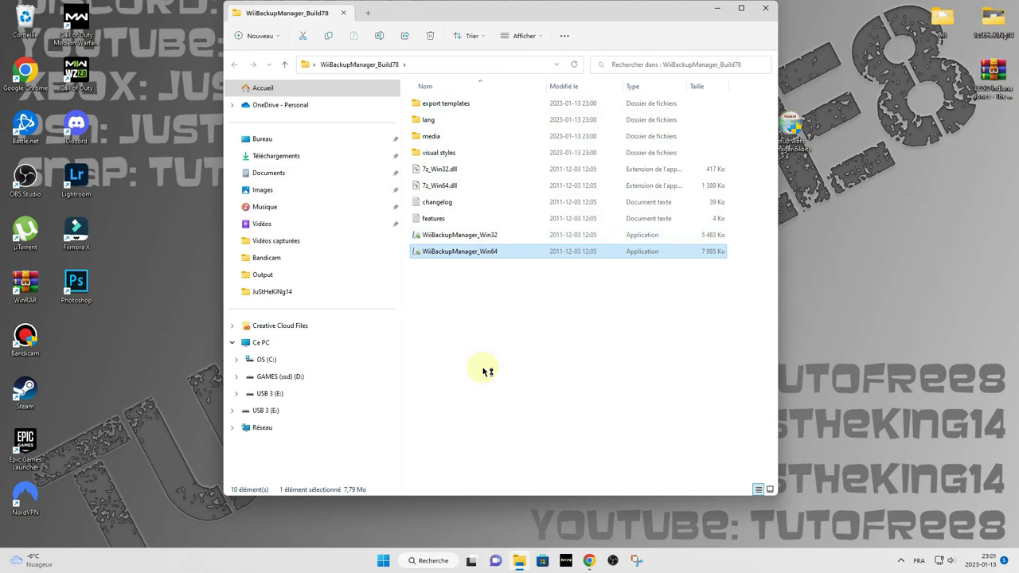
click(717, 10)
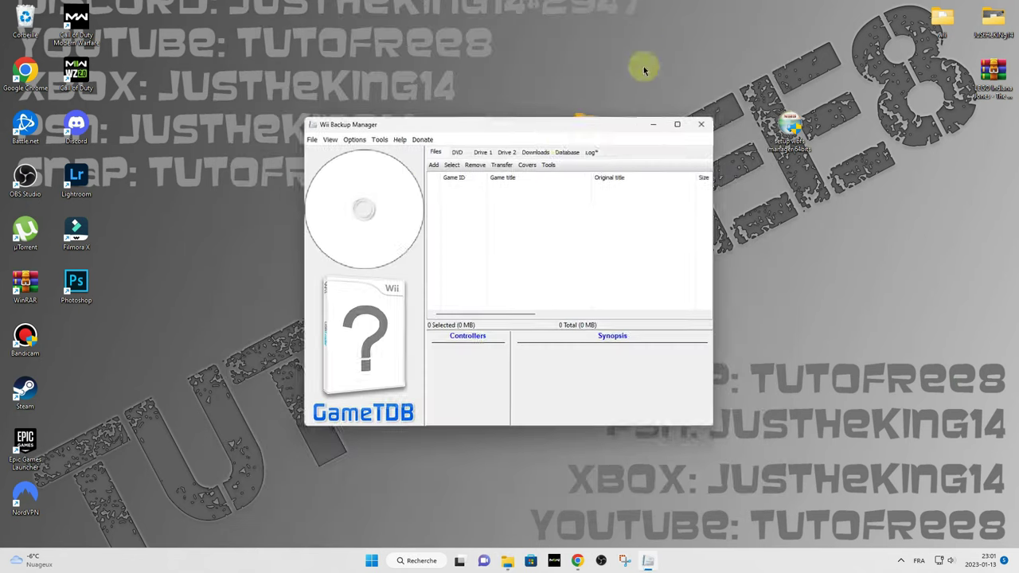
drag(530, 121, 546, 106)
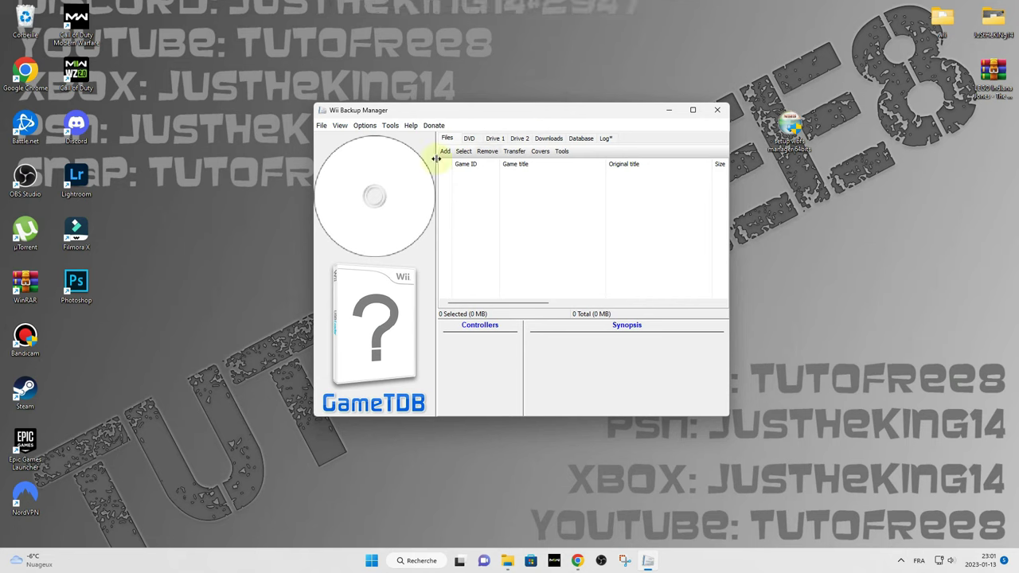
- Set up a drive format for Drive (E:) [32.00 GB] with WBFS as the new file system, checking the USB drive's letter in File Explorer
click(391, 126)
click(406, 139)
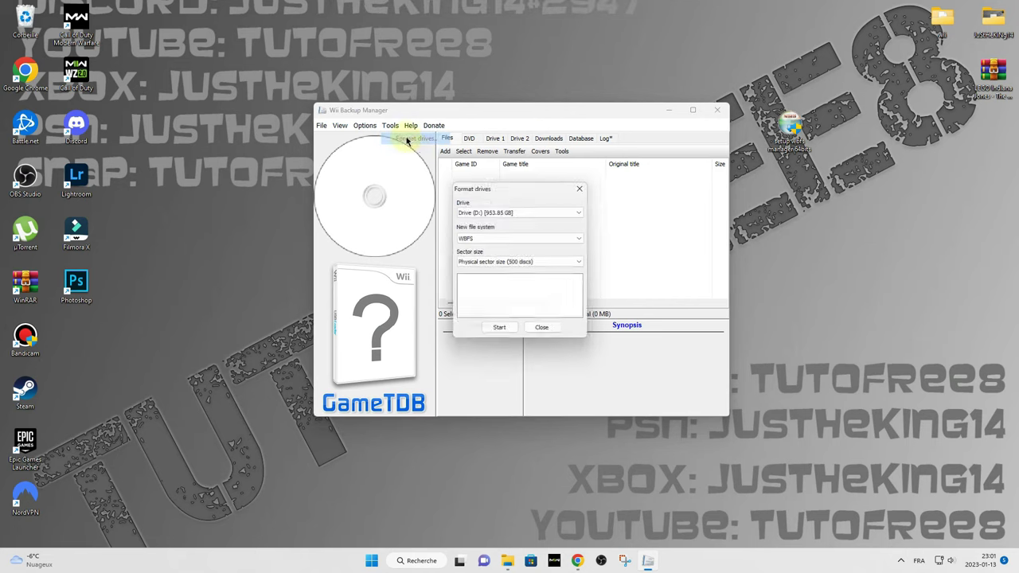
click(466, 211)
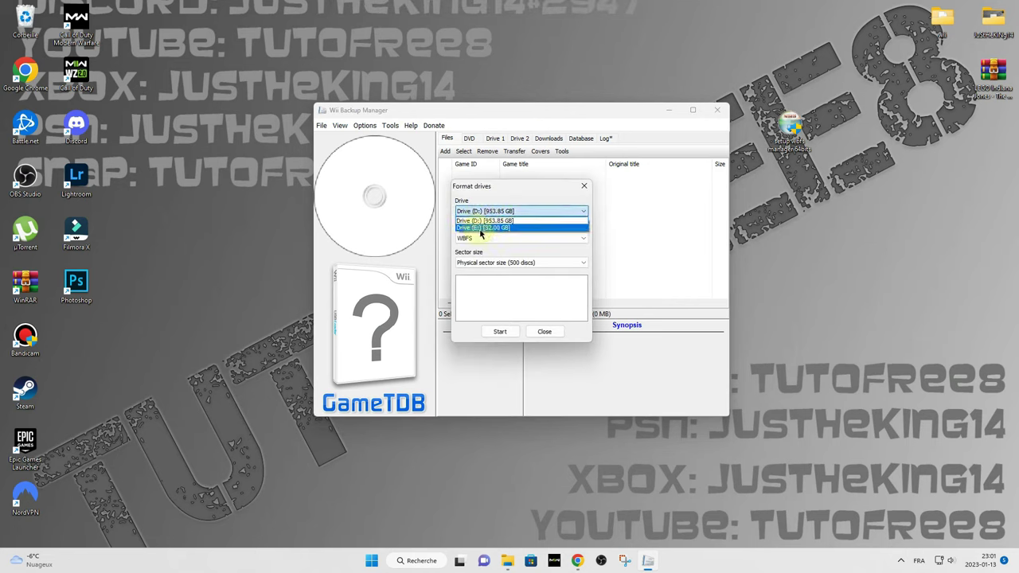
click(478, 227)
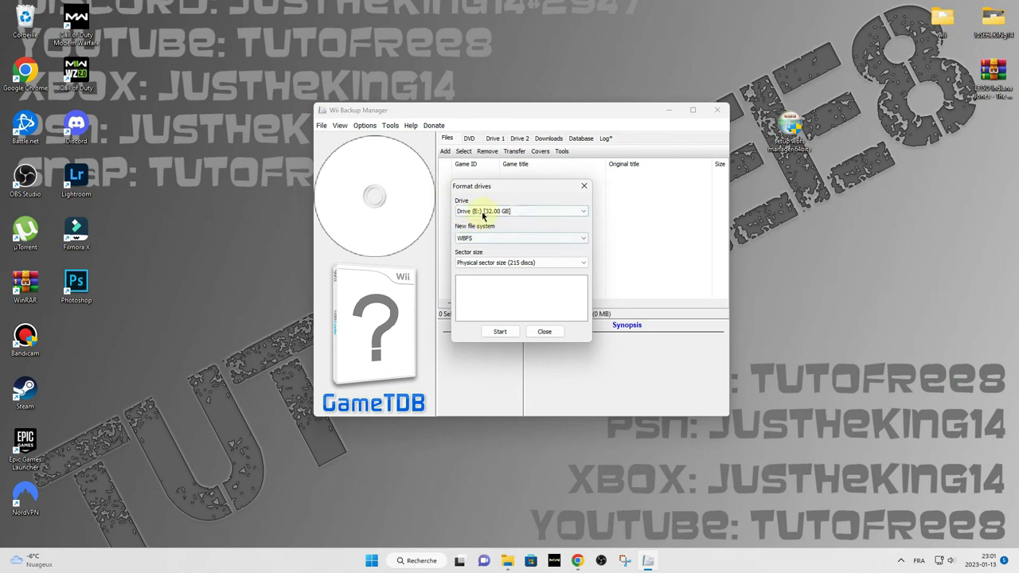
click(507, 560)
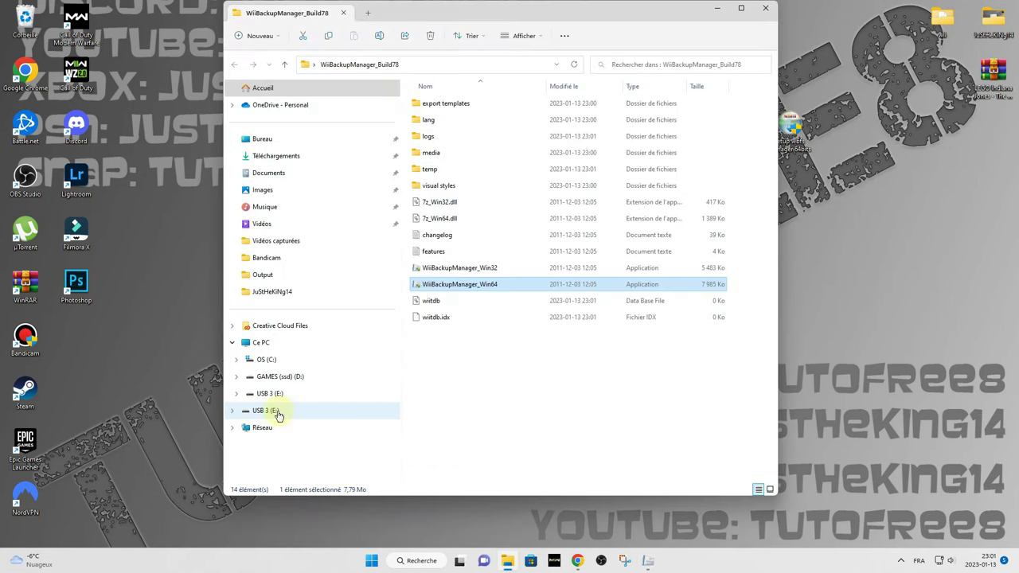
click(717, 8)
click(521, 237)
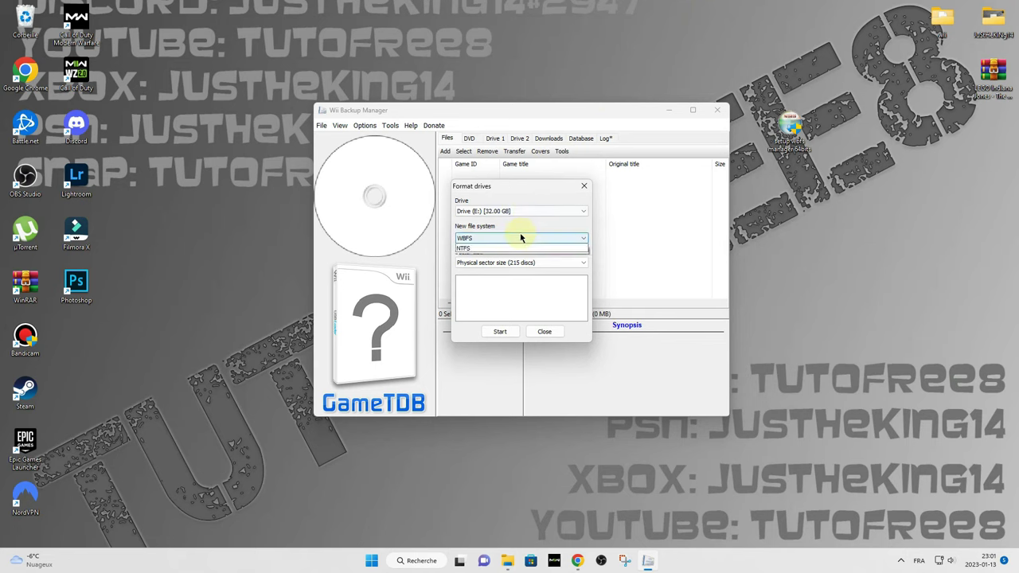
click(468, 248)
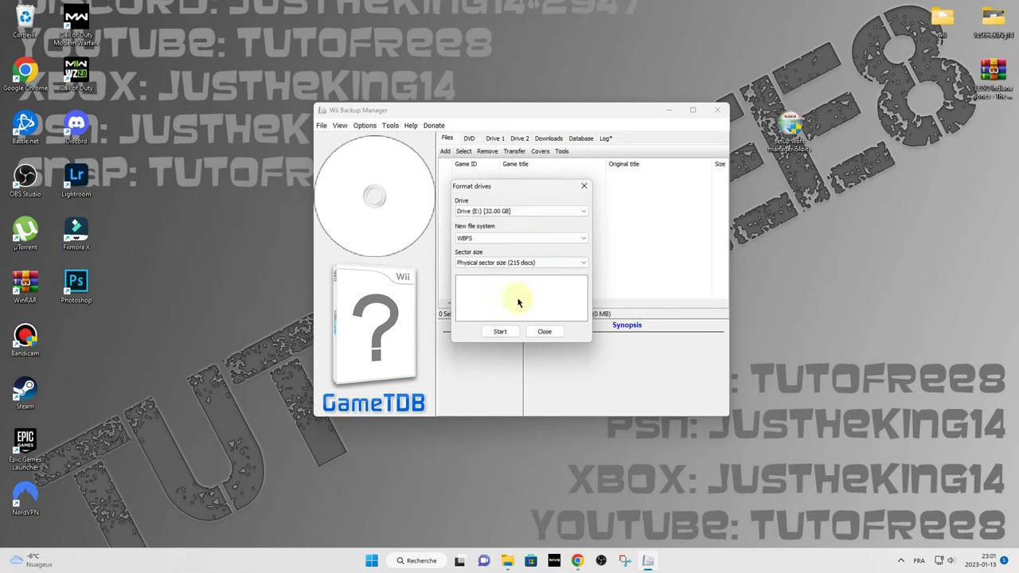
- Format drive E: as WBFS, accepting the erasure of its data, and close the format dialog
click(501, 333)
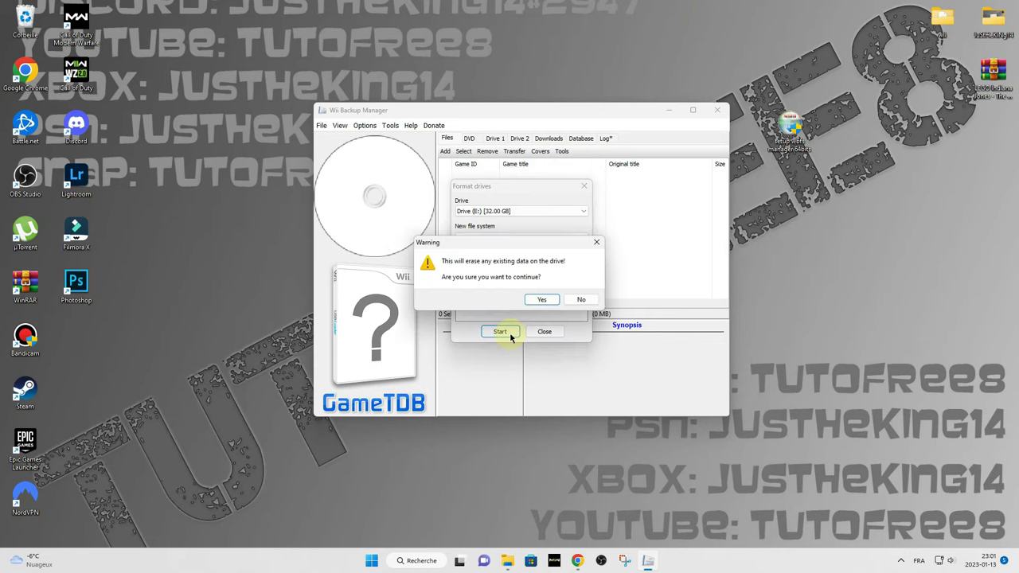
click(541, 300)
click(576, 294)
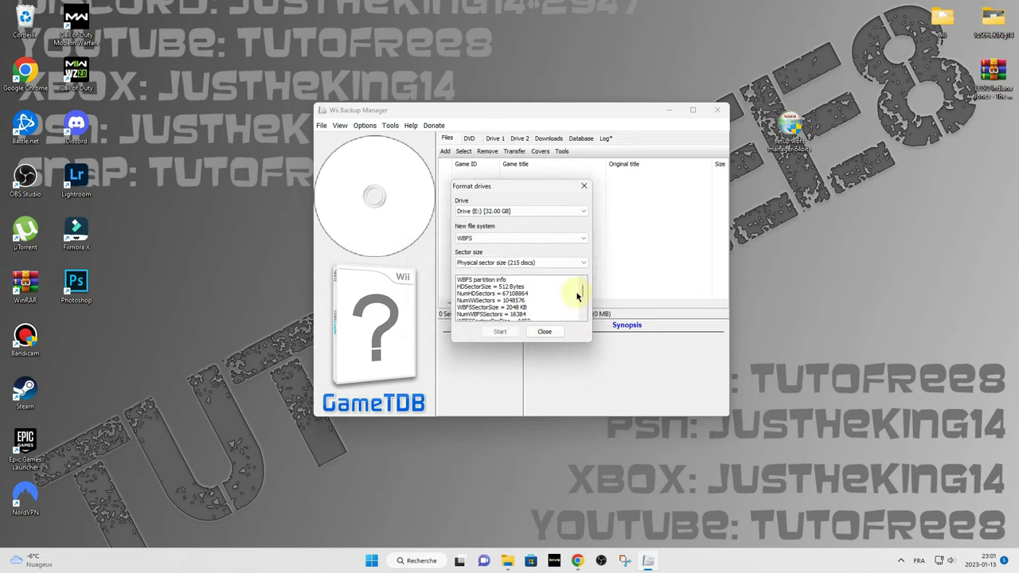
click(544, 333)
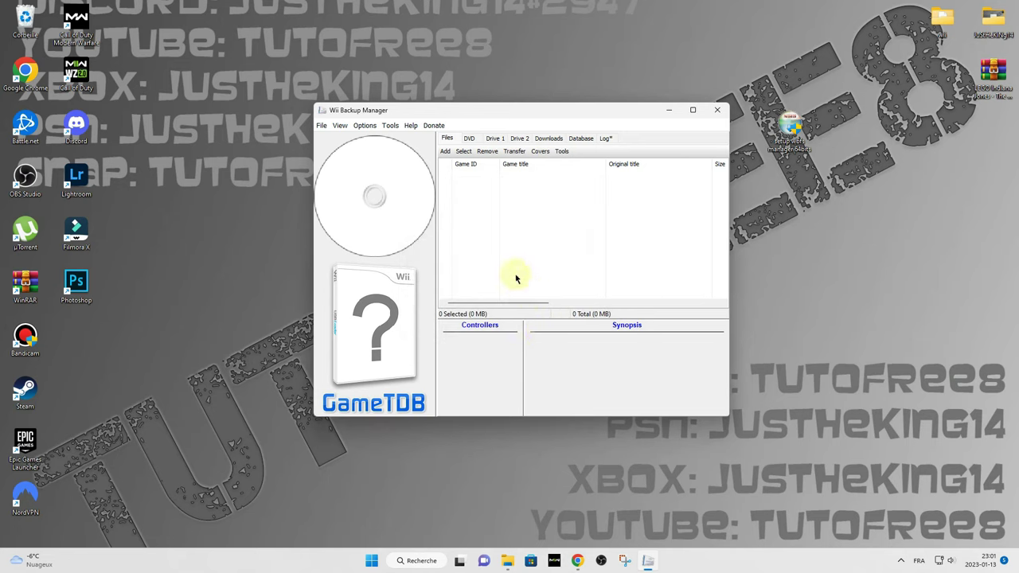
- Add the "LEGO Indiana Jones - The Original Adventures" file from the desktop to the game list
click(450, 150)
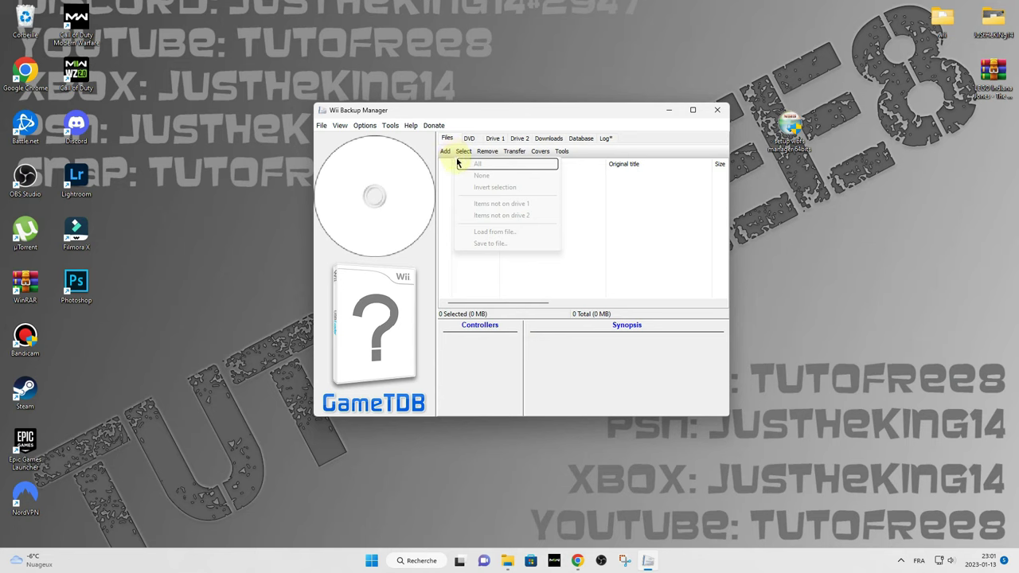
click(452, 165)
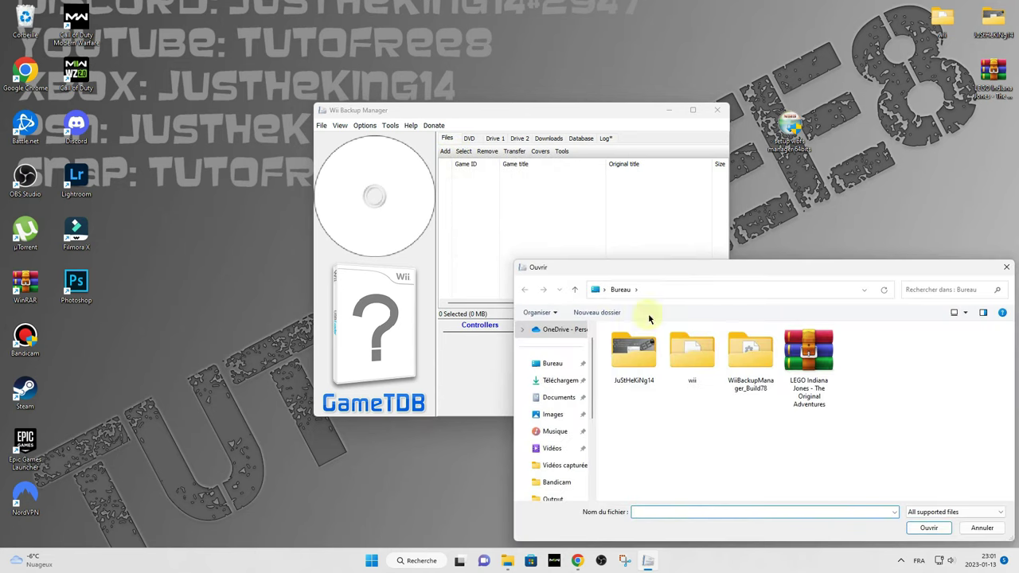
click(800, 360)
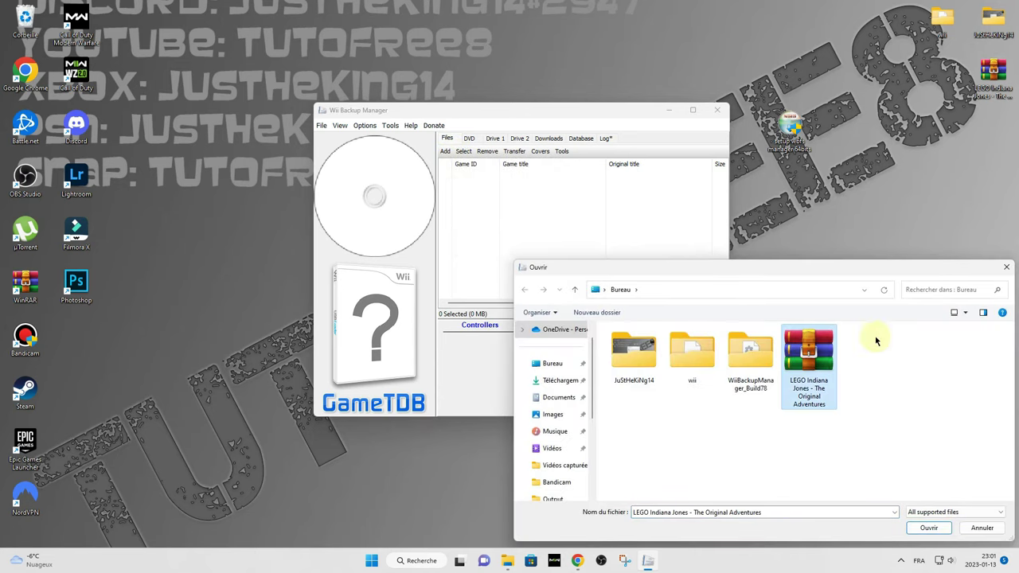
click(930, 527)
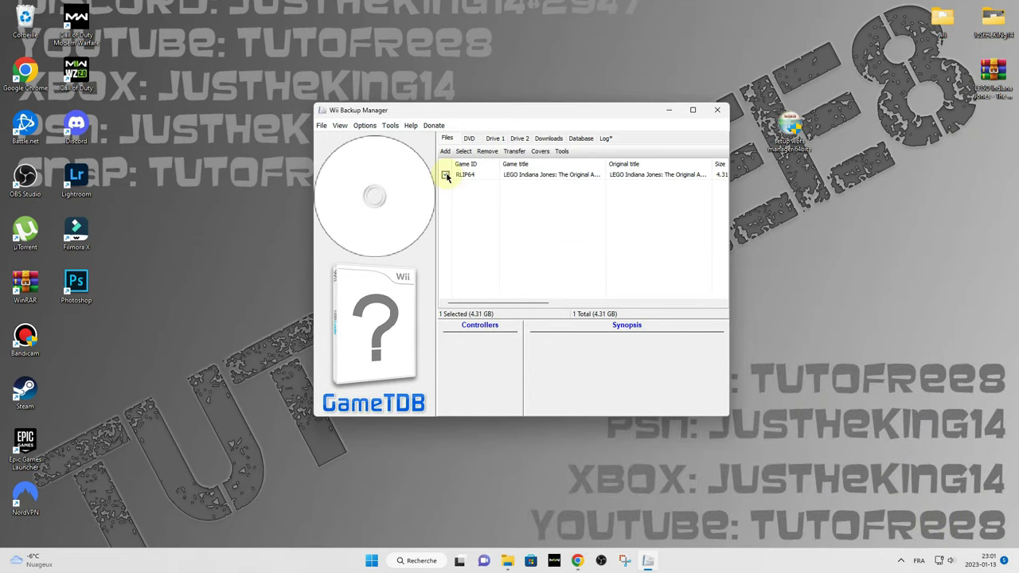
- Convert the LEGO Indiana Jones game to ISO in the Téléchargements folder, and close Wii Backup Manager
click(514, 151)
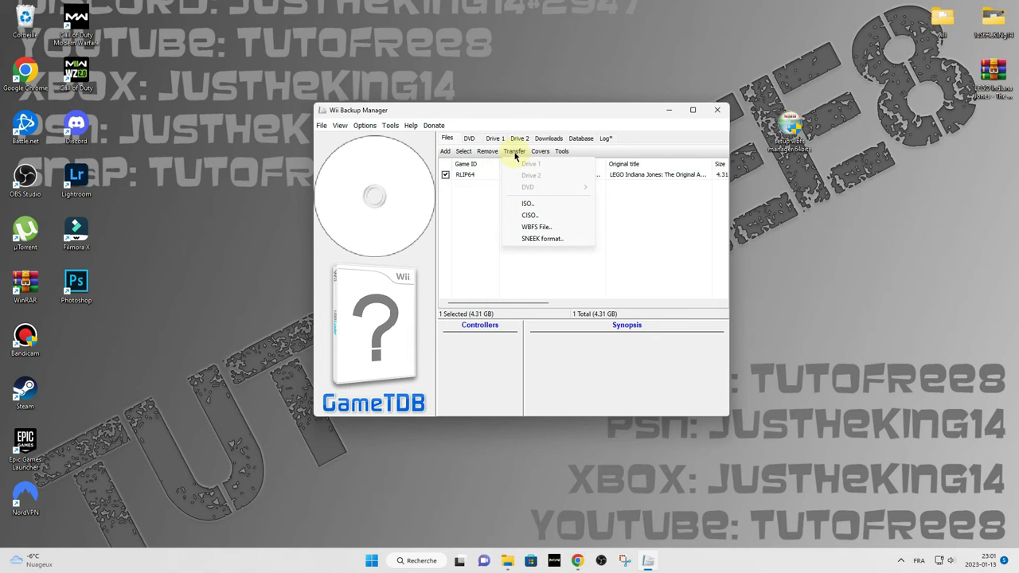
click(527, 204)
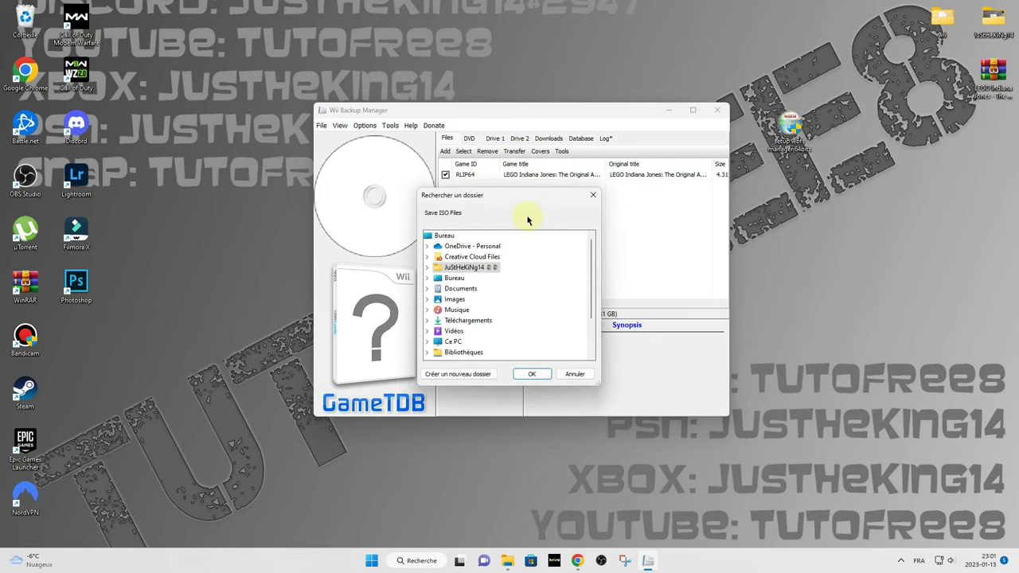
click(463, 321)
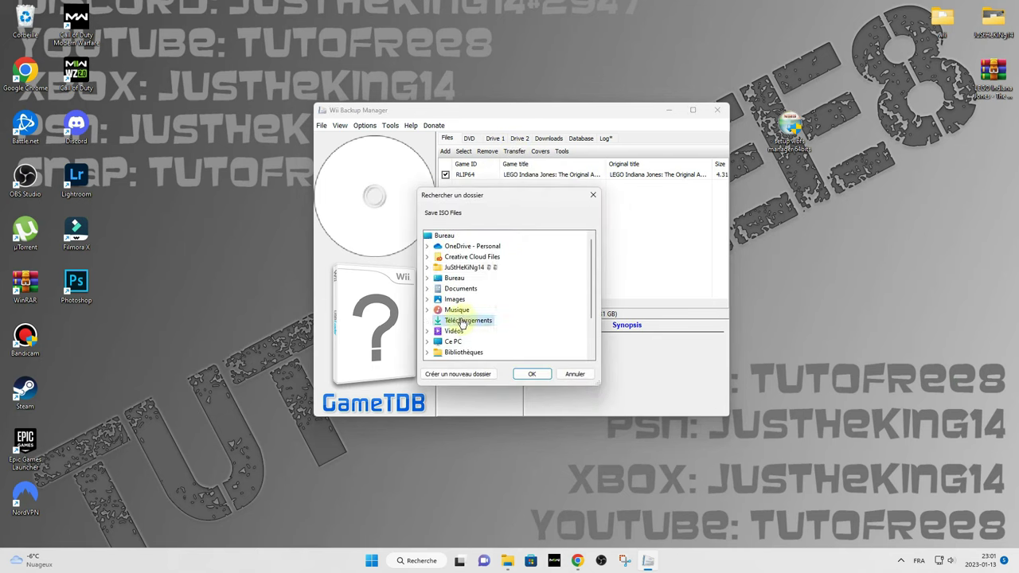
click(530, 372)
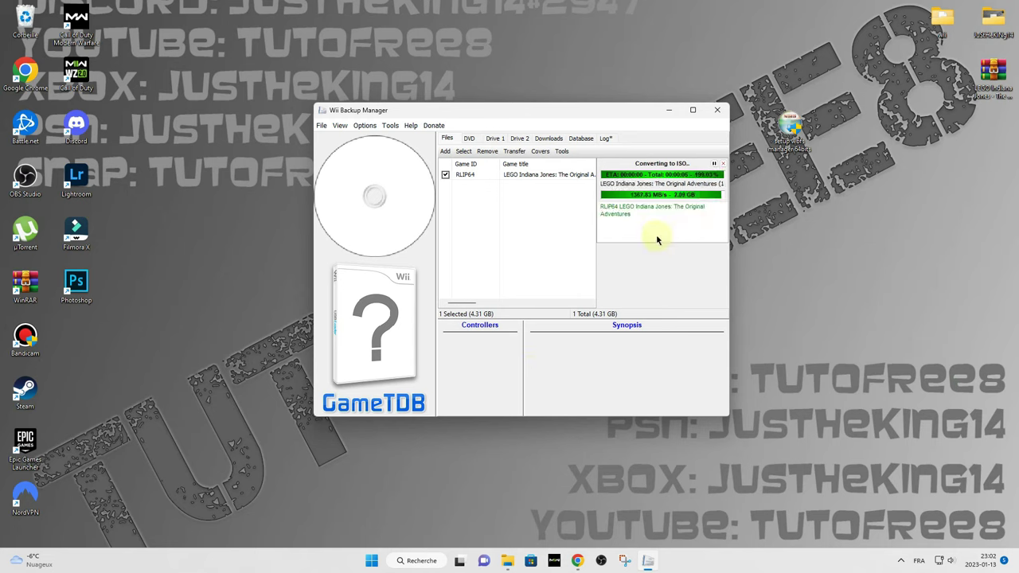
click(720, 111)
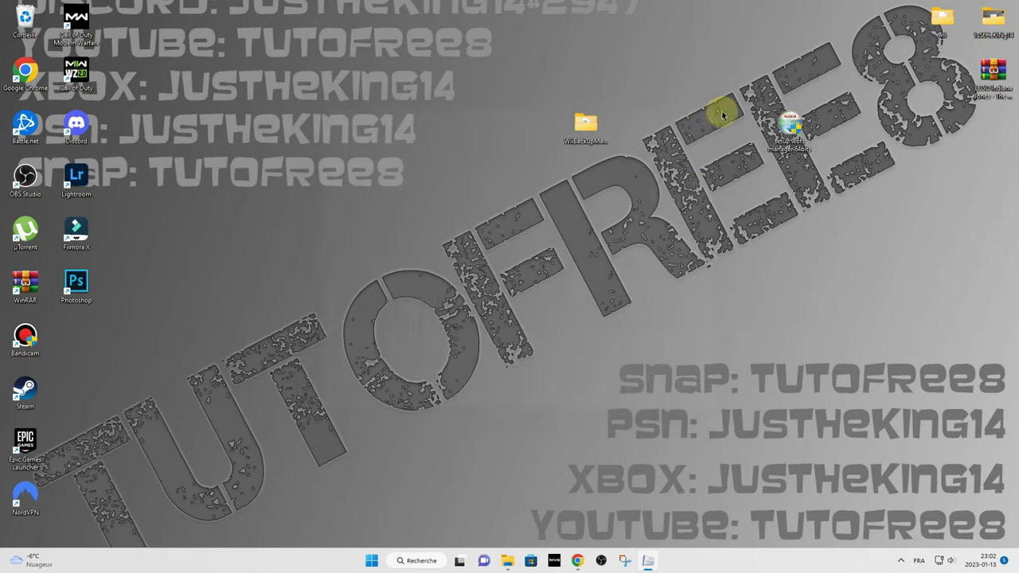
- Install WBFS Manager 3.0 with the license accepted and default options, skip the readme, and send the setup file to the recycle bin
drag(775, 137, 636, 139)
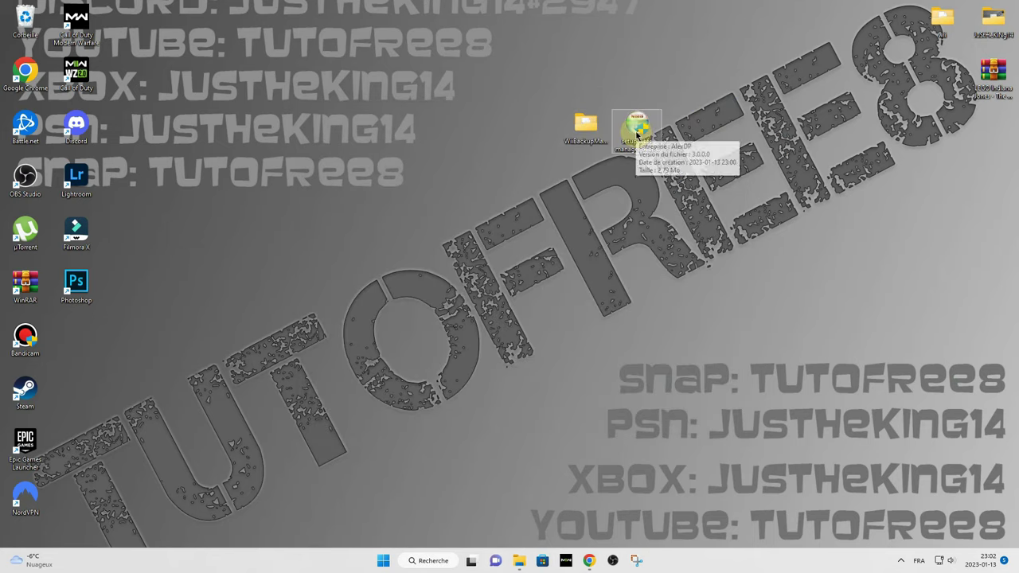
click(490, 373)
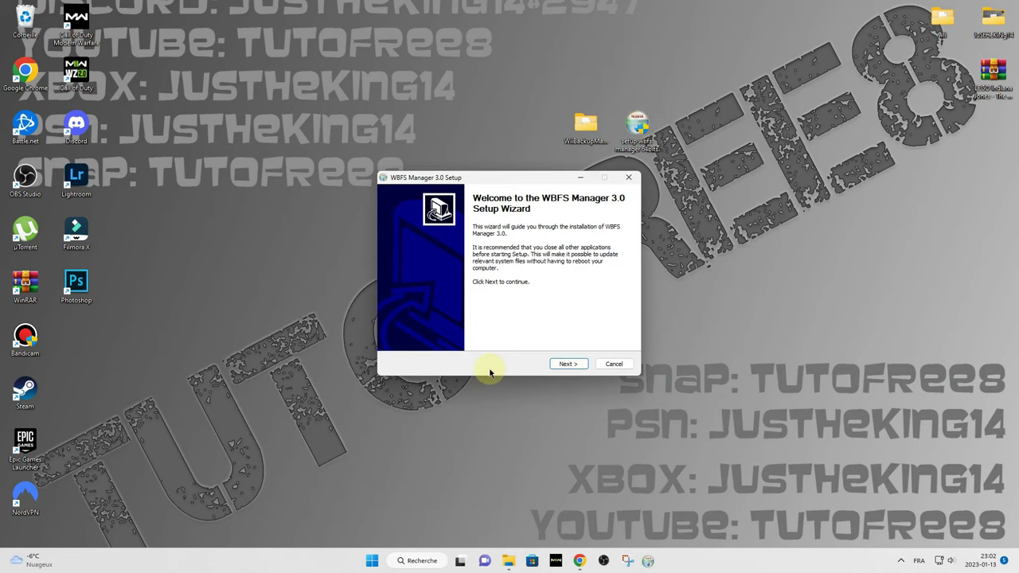
click(562, 365)
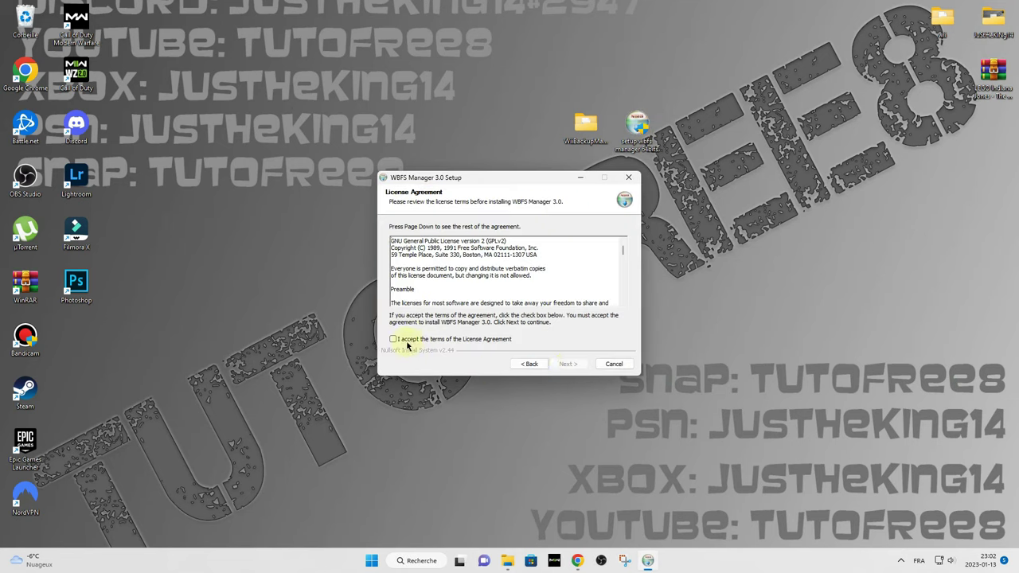
click(568, 364)
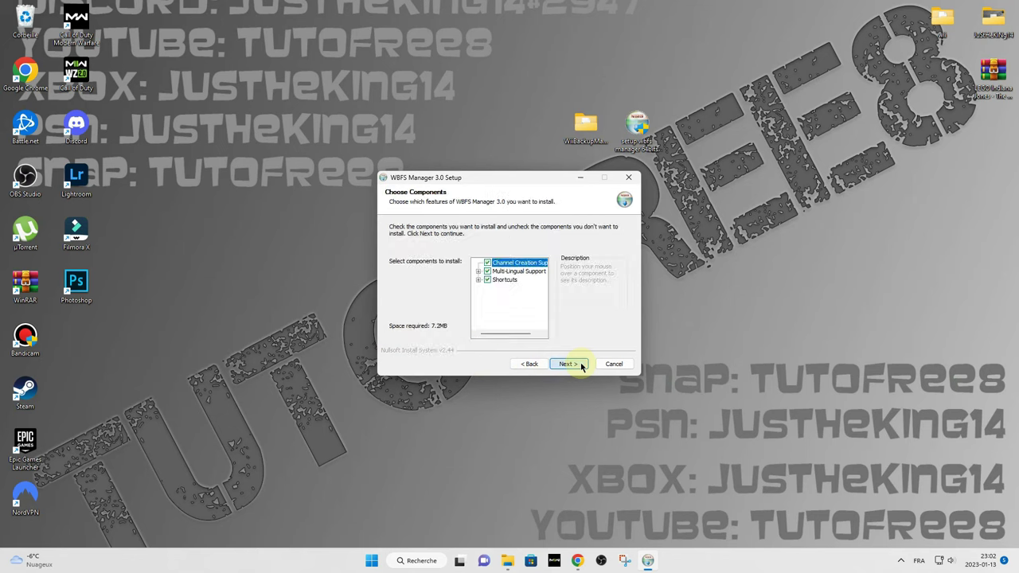
click(582, 364)
click(582, 365)
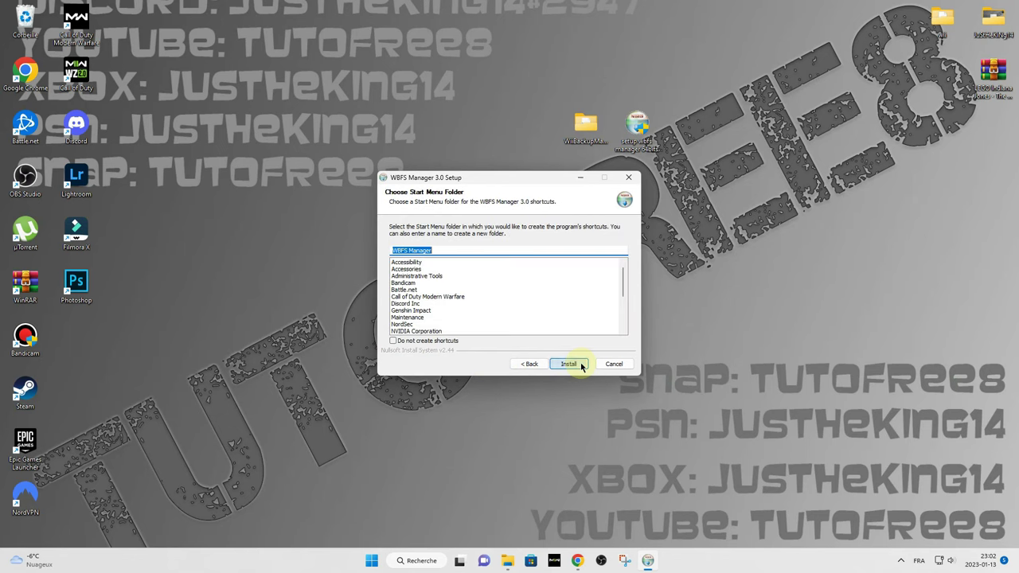
click(581, 365)
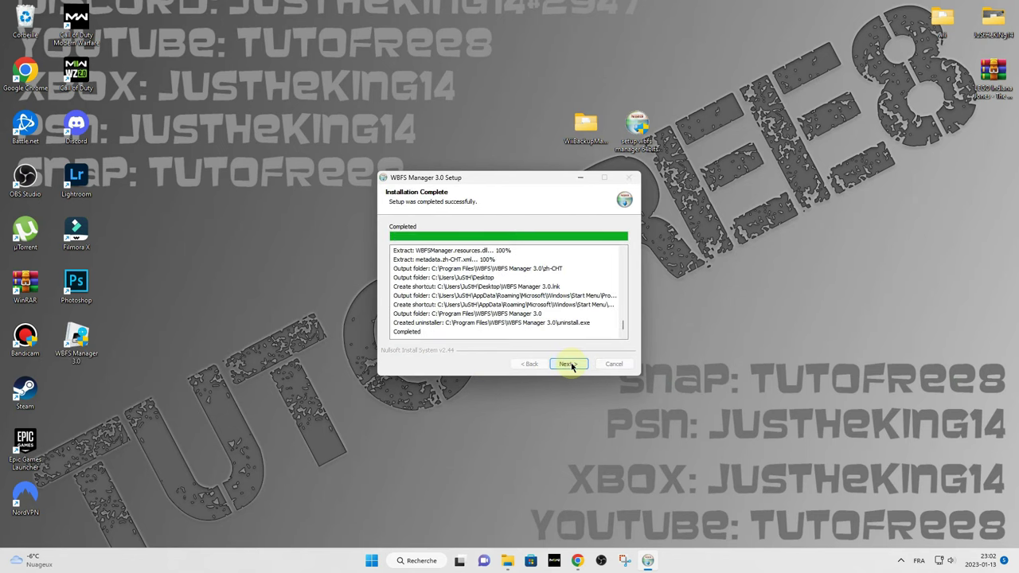
click(571, 366)
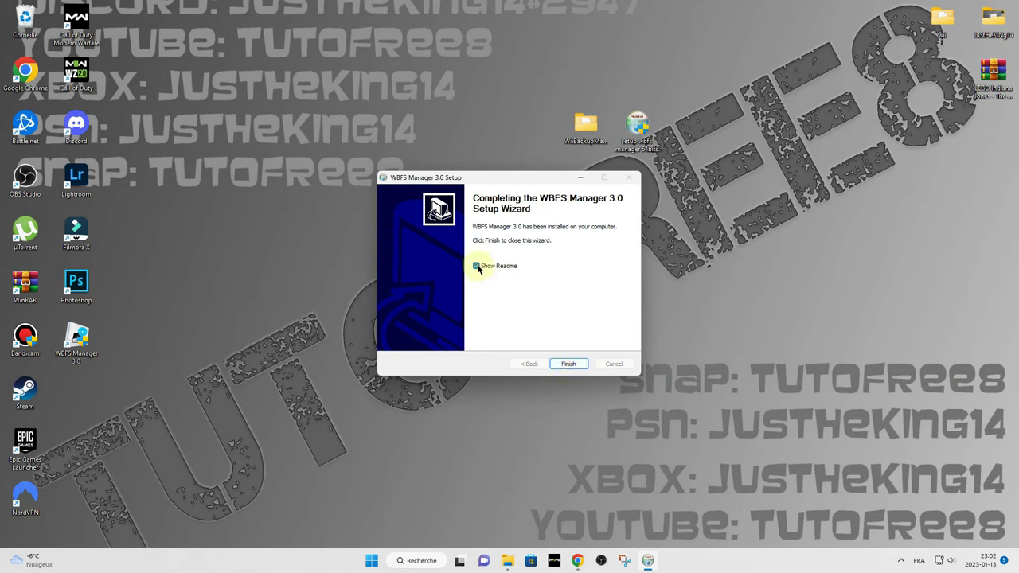
click(568, 364)
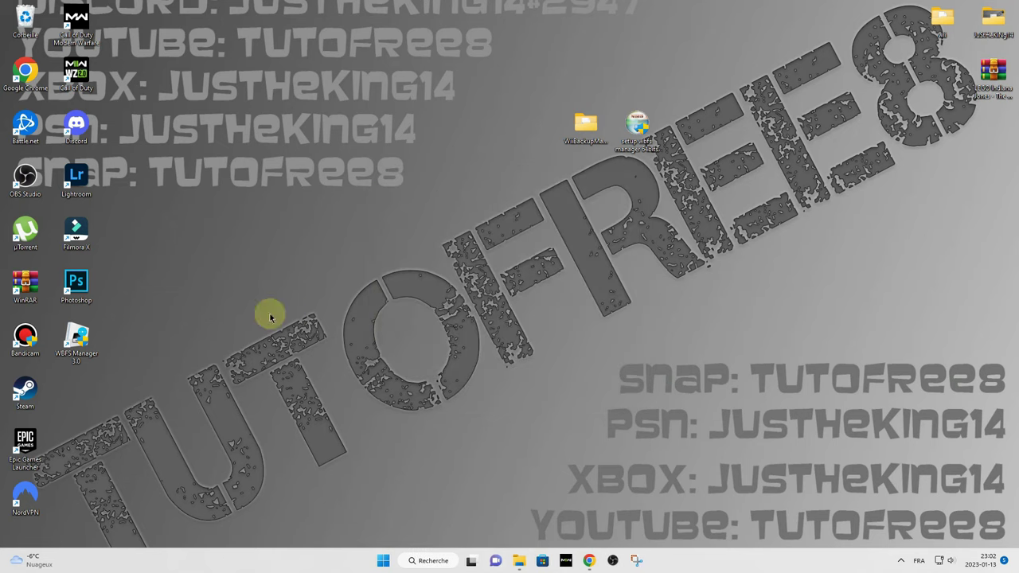
drag(94, 338, 497, 195)
drag(635, 132, 25, 14)
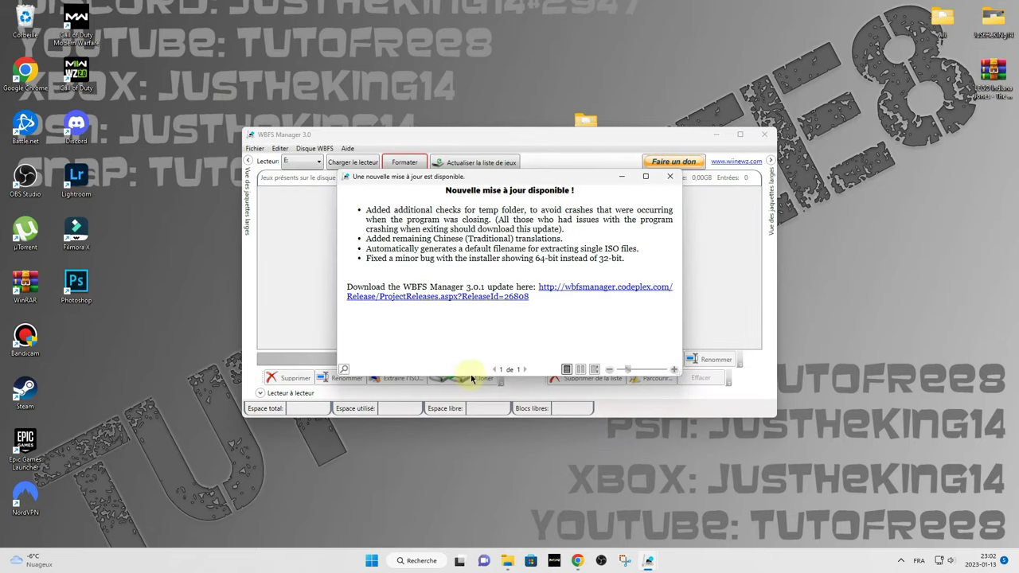
- Dismiss the update notice in WBFS Manager 3.0 and load drive E:
click(669, 176)
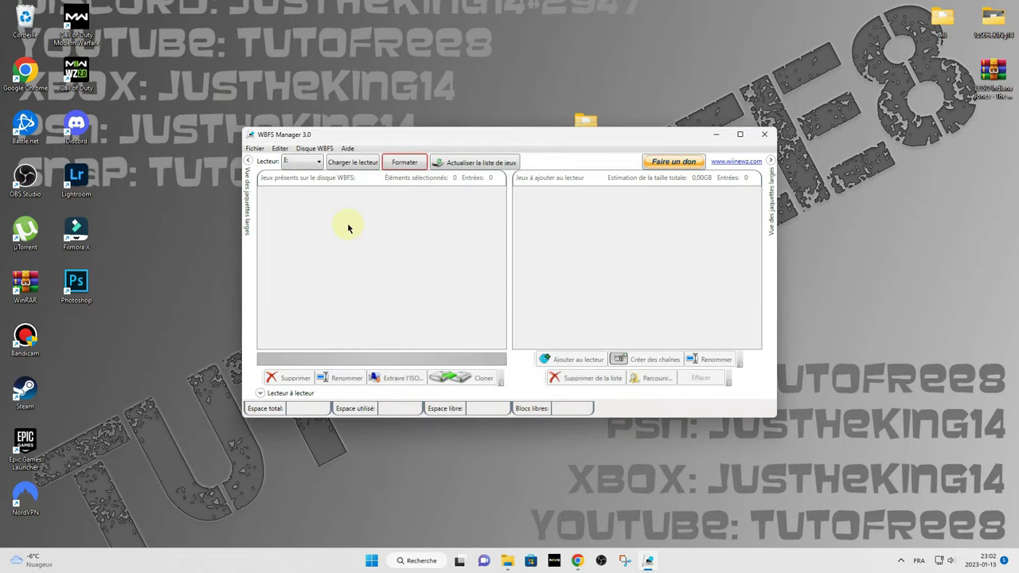
click(302, 161)
click(296, 196)
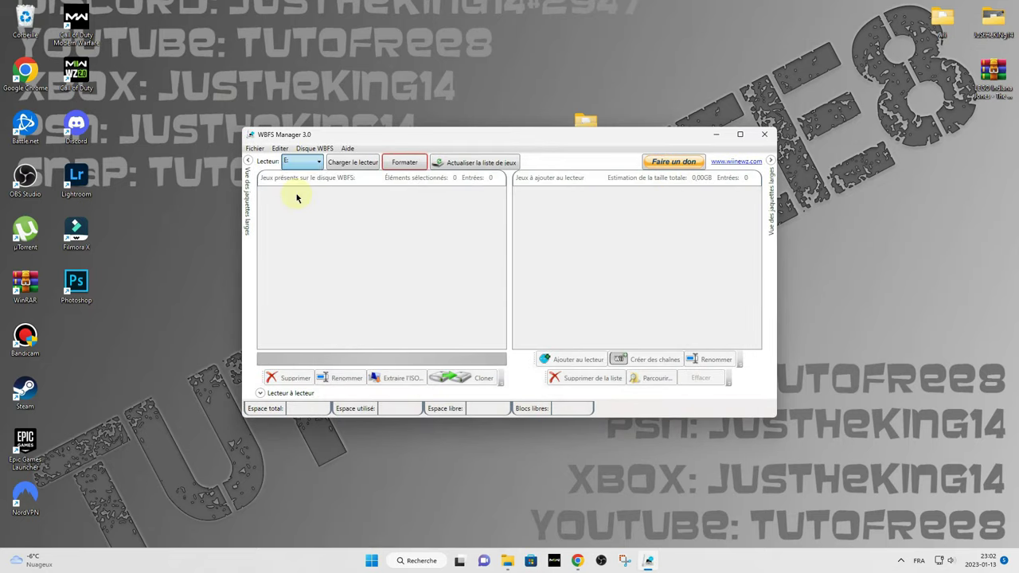
click(355, 164)
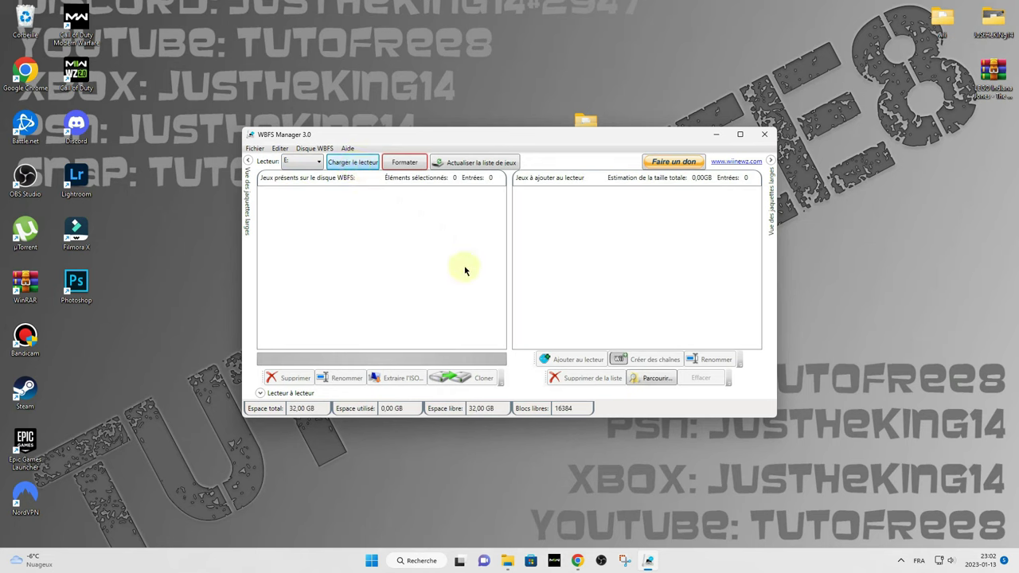
- Add the "LEGO Indiana Jones - The Original Adventures" image from the Téléchargements folder to the list of games to add
click(649, 380)
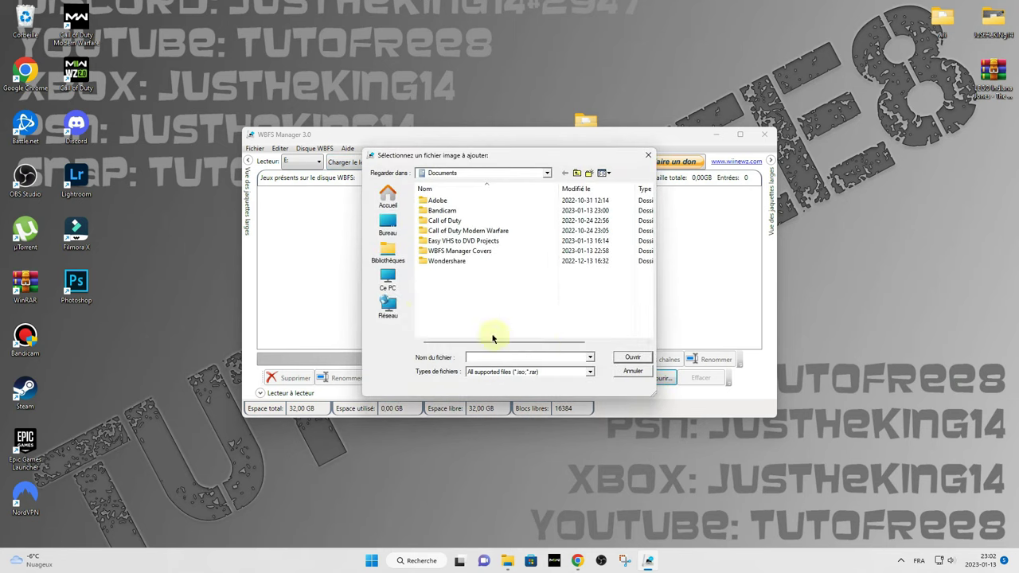
click(404, 196)
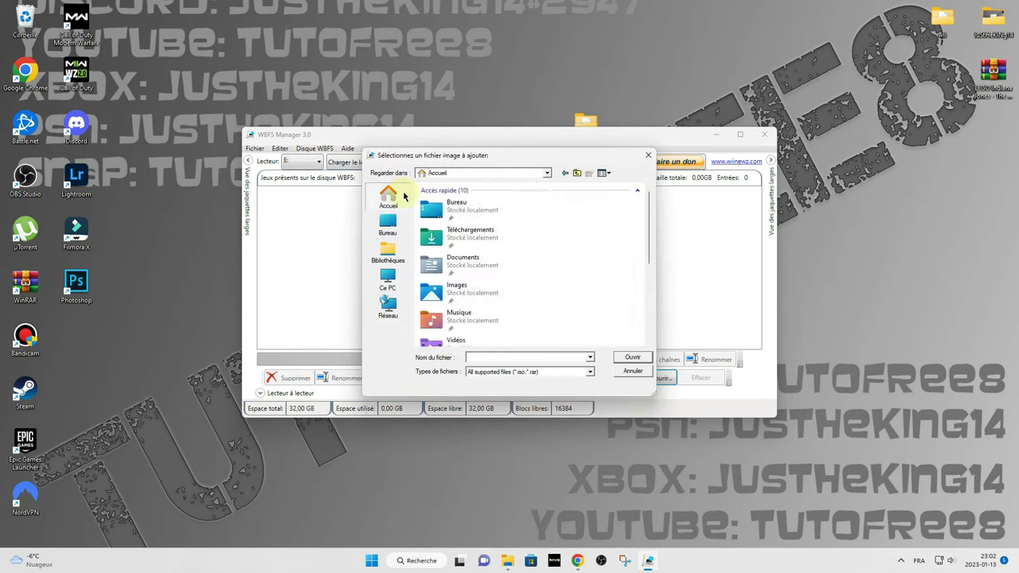
double_click(470, 235)
click(482, 213)
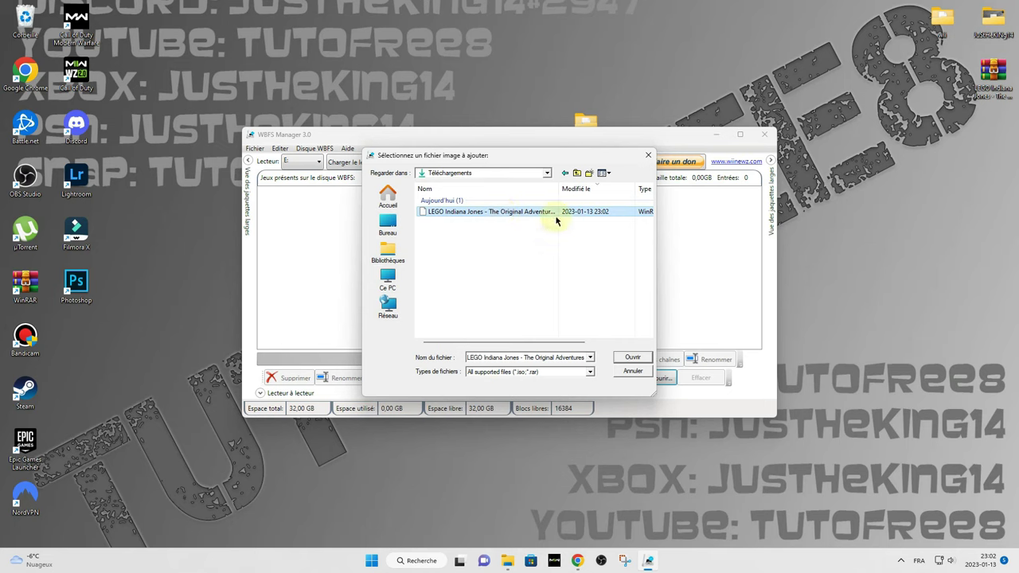
drag(656, 229, 780, 229)
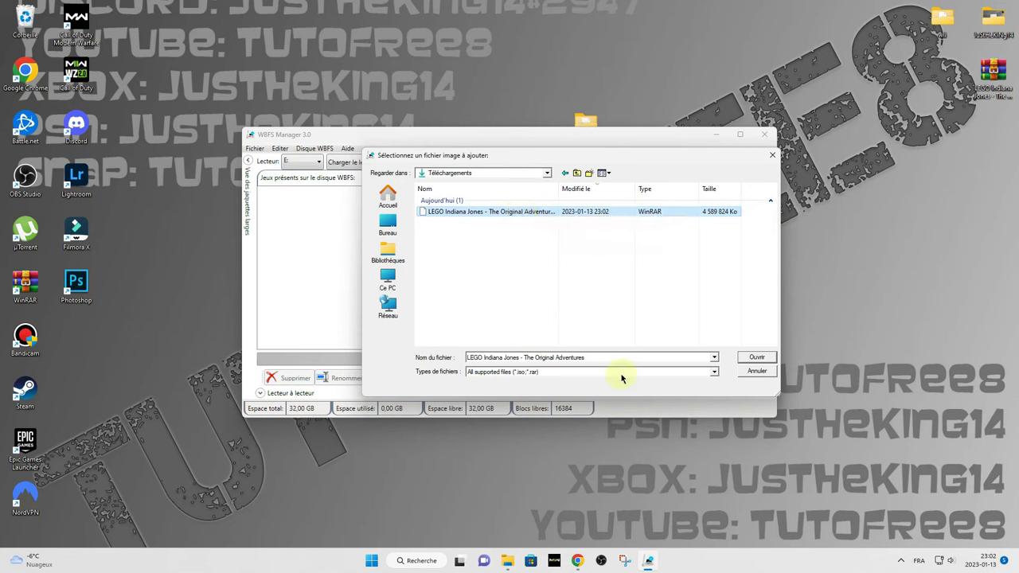
click(755, 361)
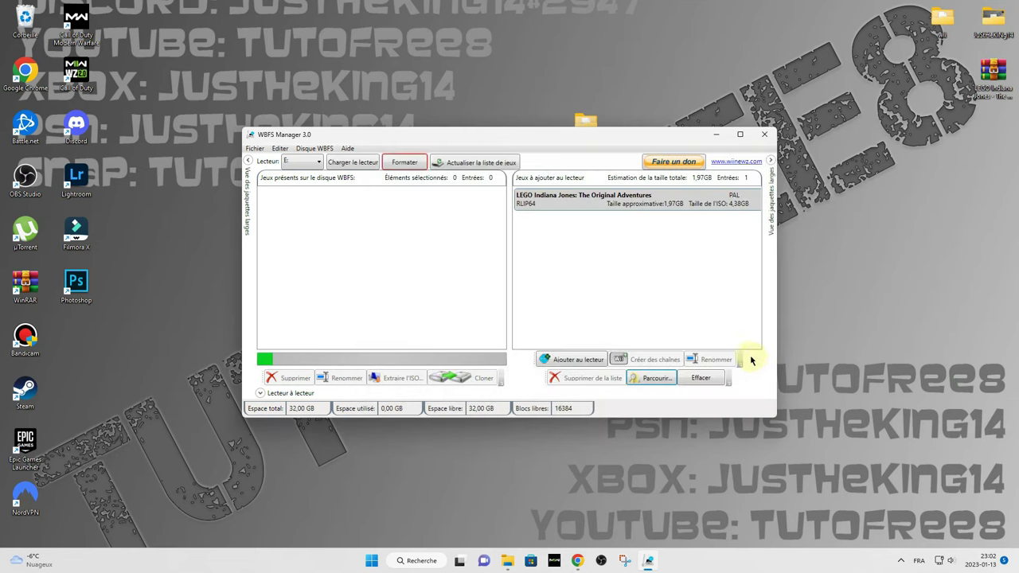
- Transfer the LEGO Indiana Jones game to the WBFS drive E:, reload the drive's game list, and close WBFS Manager
click(571, 363)
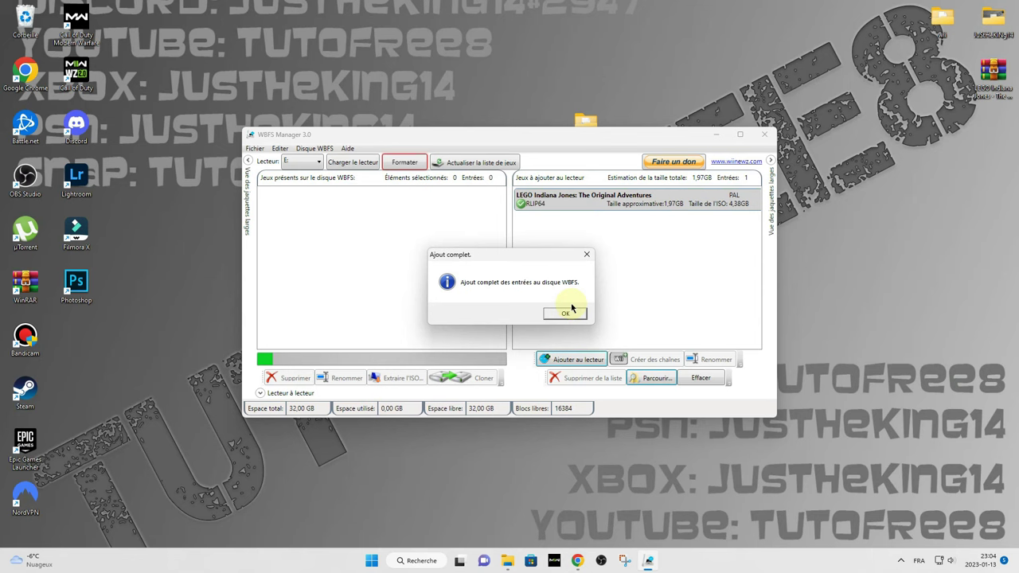
click(569, 311)
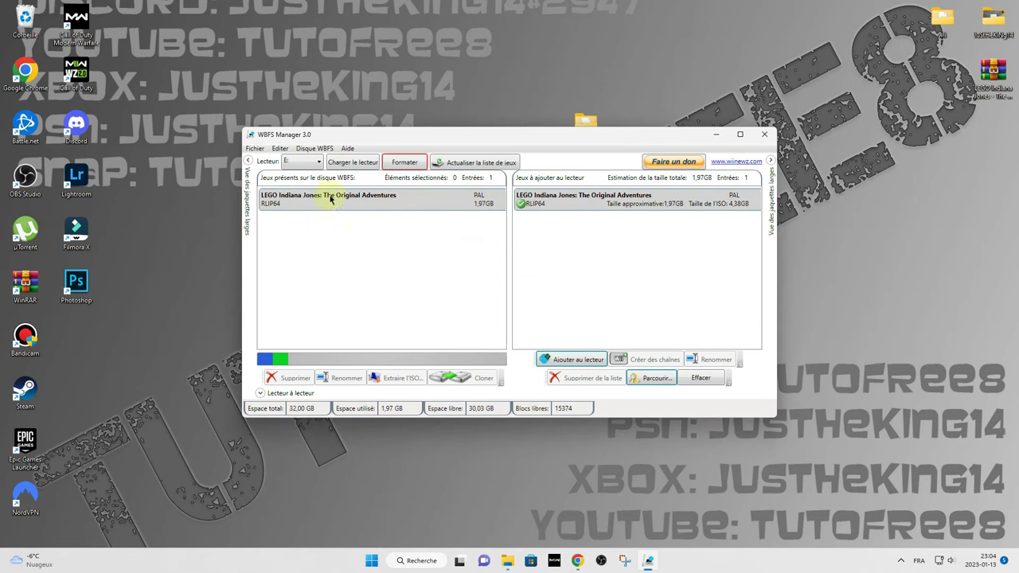
right_click(330, 199)
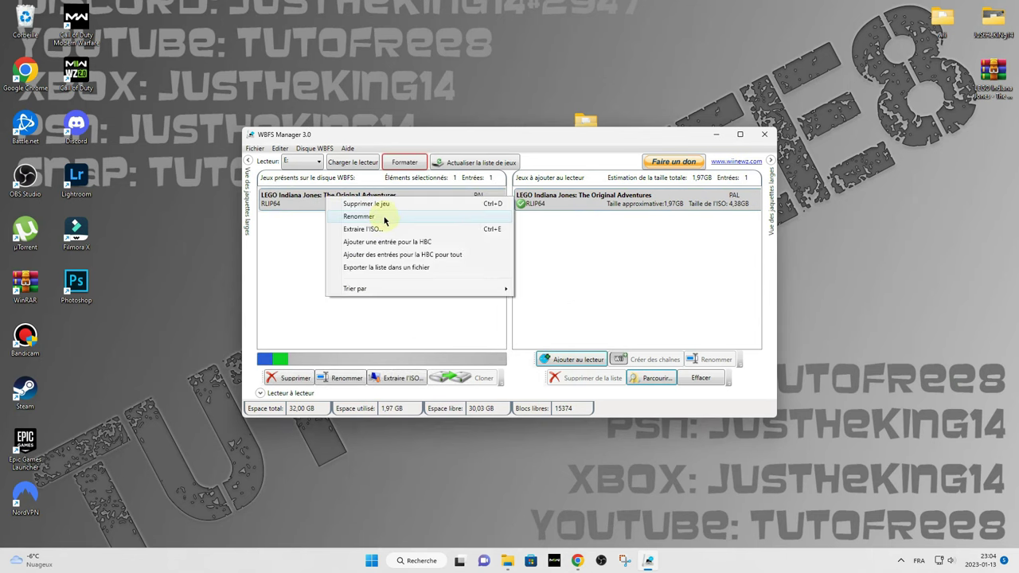
click(309, 245)
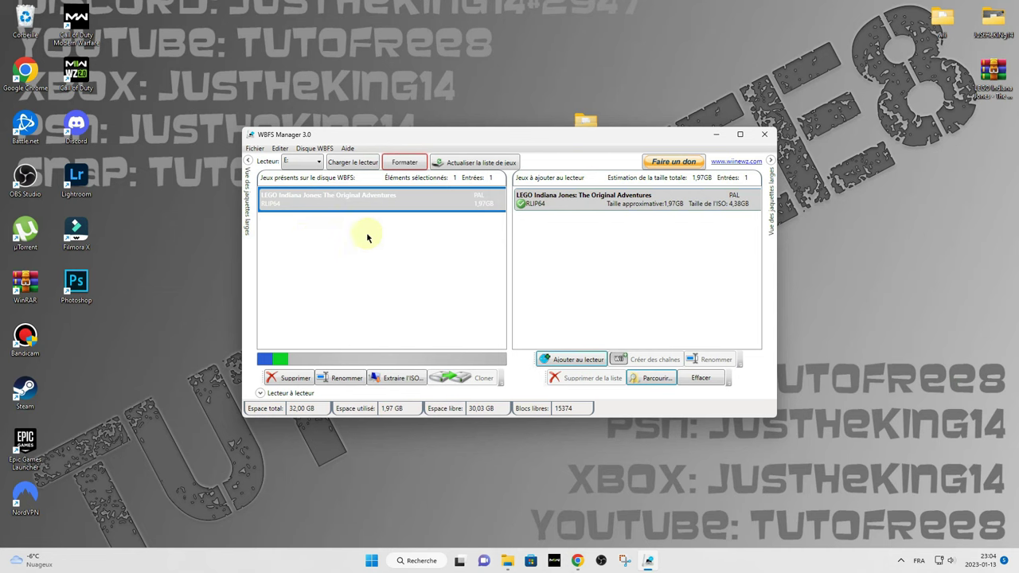
click(367, 164)
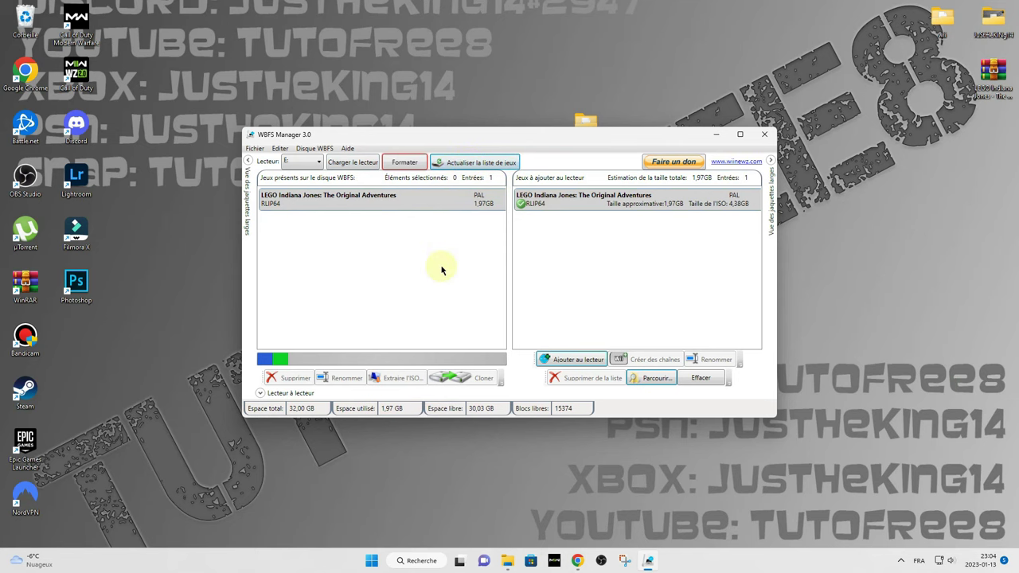
click(761, 137)
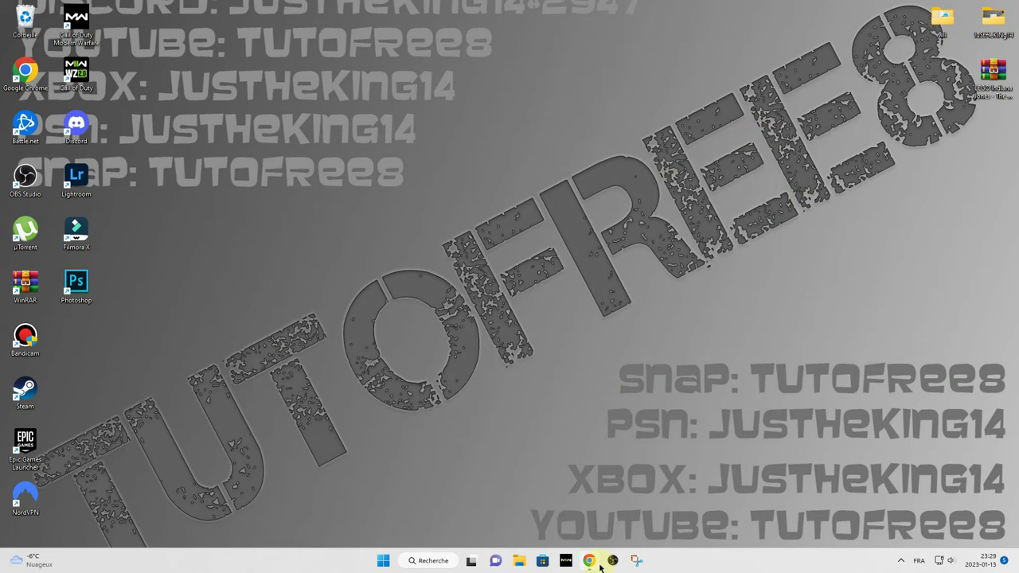
- Download the whole usbloader_gx folder from its MEGA page as a ZIP in Google Chrome
click(597, 562)
click(230, 27)
click(305, 27)
click(948, 511)
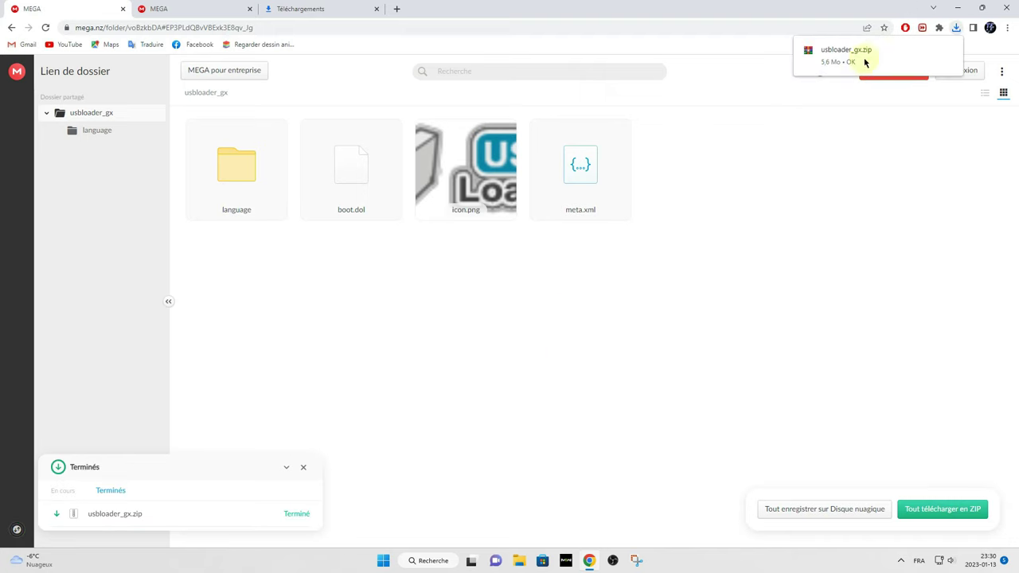
- Download the whole USBLoader folder from the other MEGA page as a ZIP
click(239, 11)
click(159, 27)
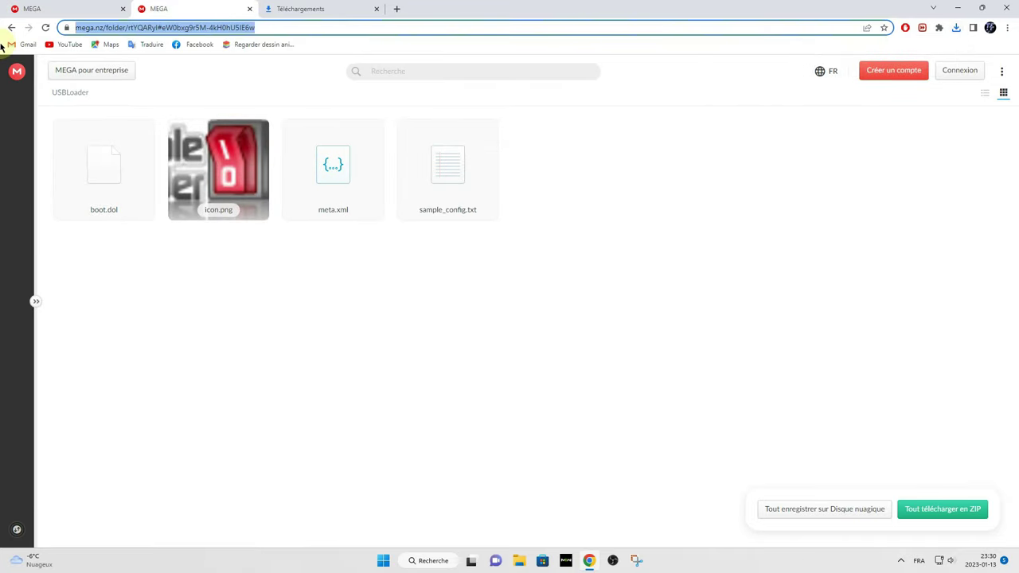
click(358, 327)
click(939, 514)
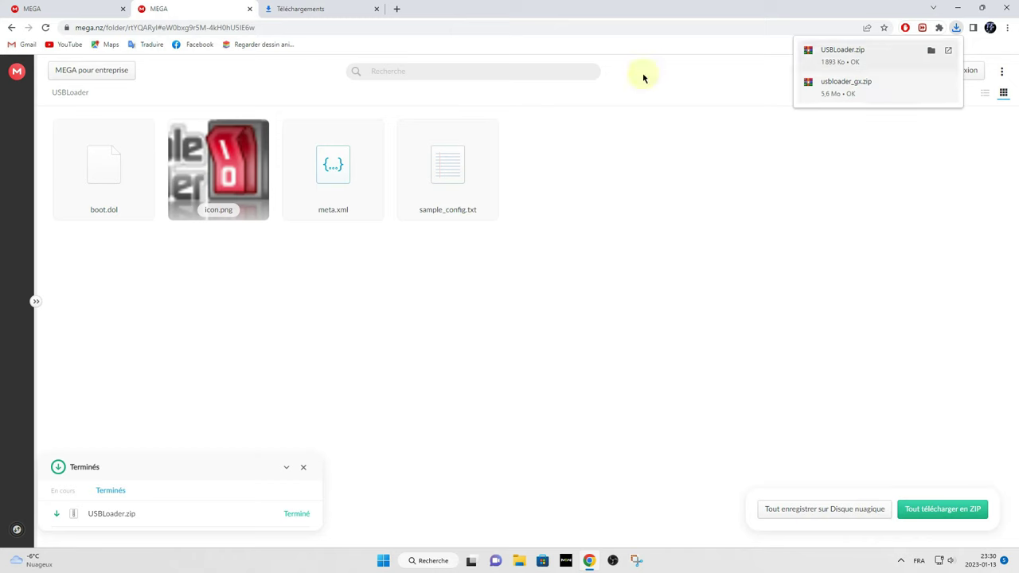
- Place USBLoader.zip and usbloader_gx.zip on the desktop from the browser's download list, and close the browser
click(330, 6)
double_click(543, 6)
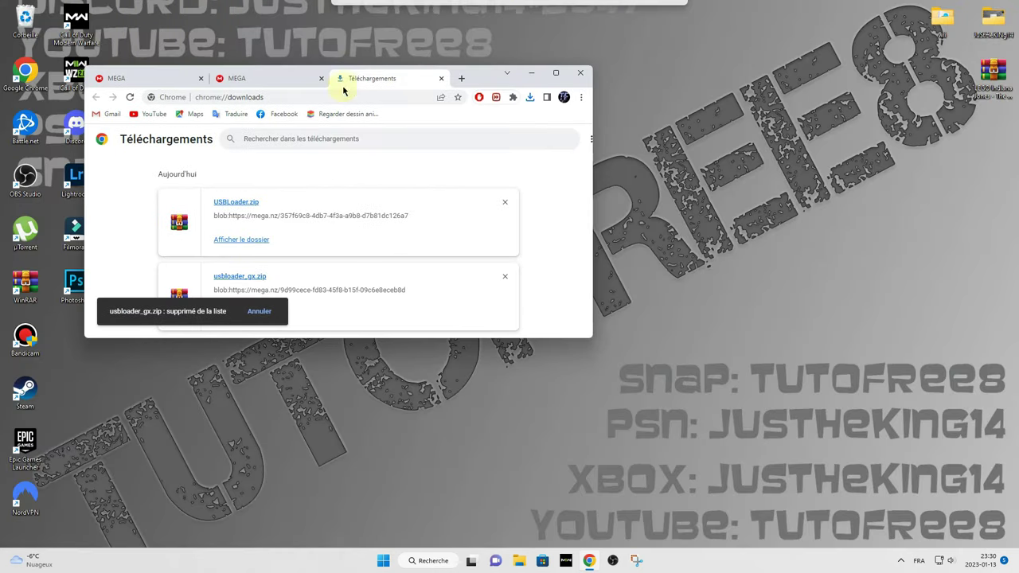
drag(304, 216, 693, 209)
drag(237, 289, 685, 264)
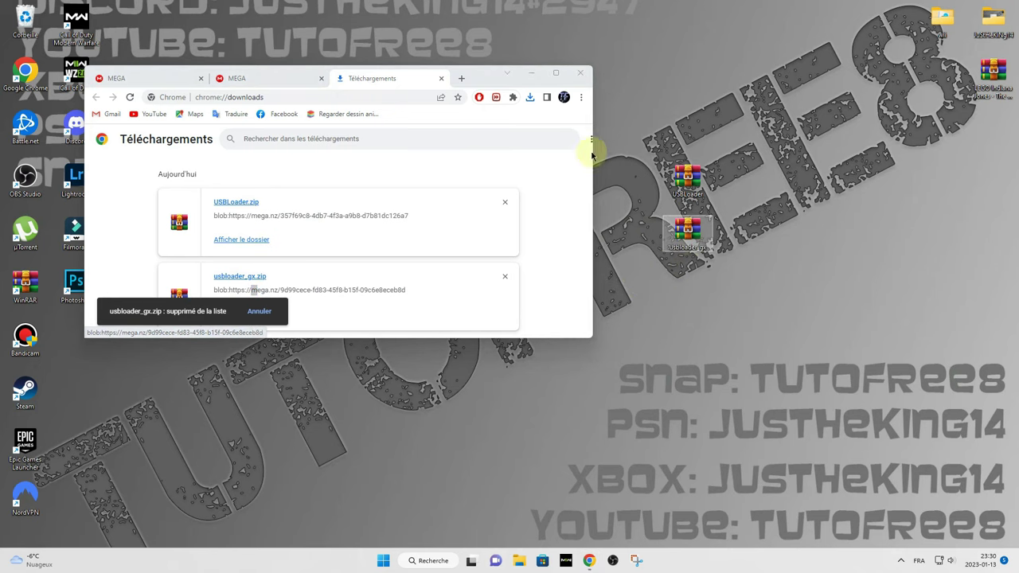
click(580, 72)
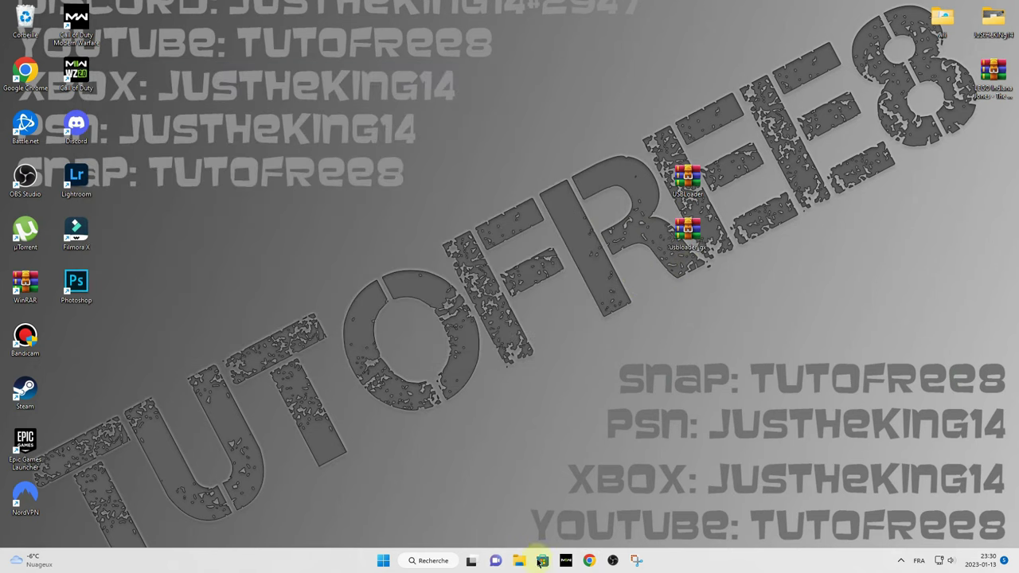
- Open the apps folder of SD WII HACK (X:) in a File Explorer window snapped to half the screen
click(521, 566)
drag(507, 16, 6, 163)
click(92, 411)
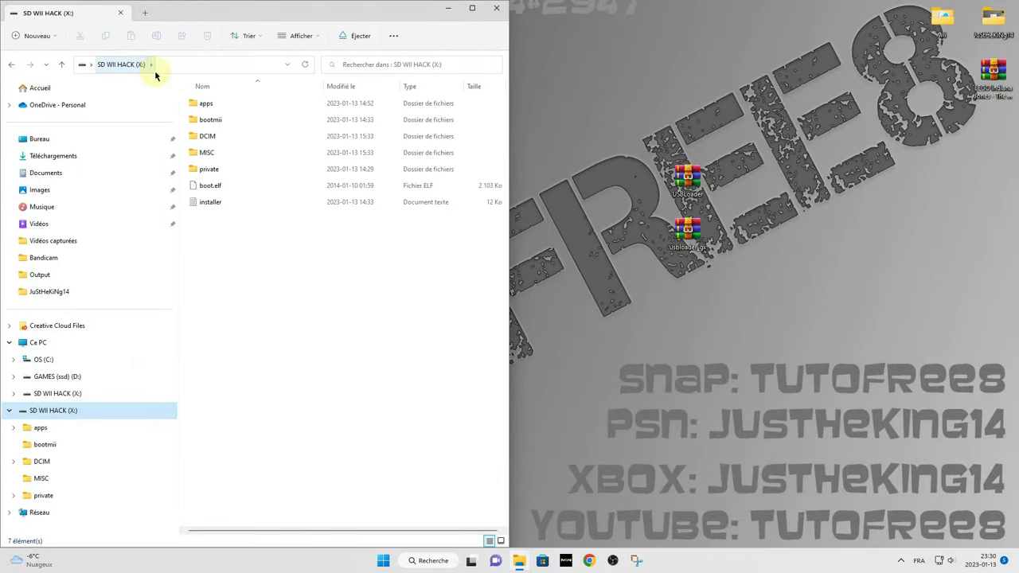
click(217, 108)
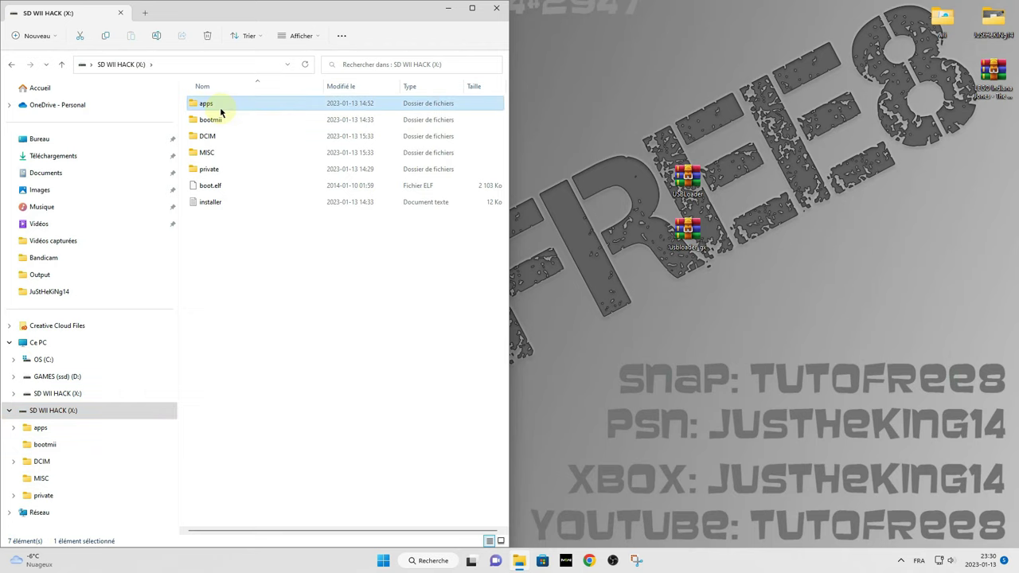
double_click(219, 107)
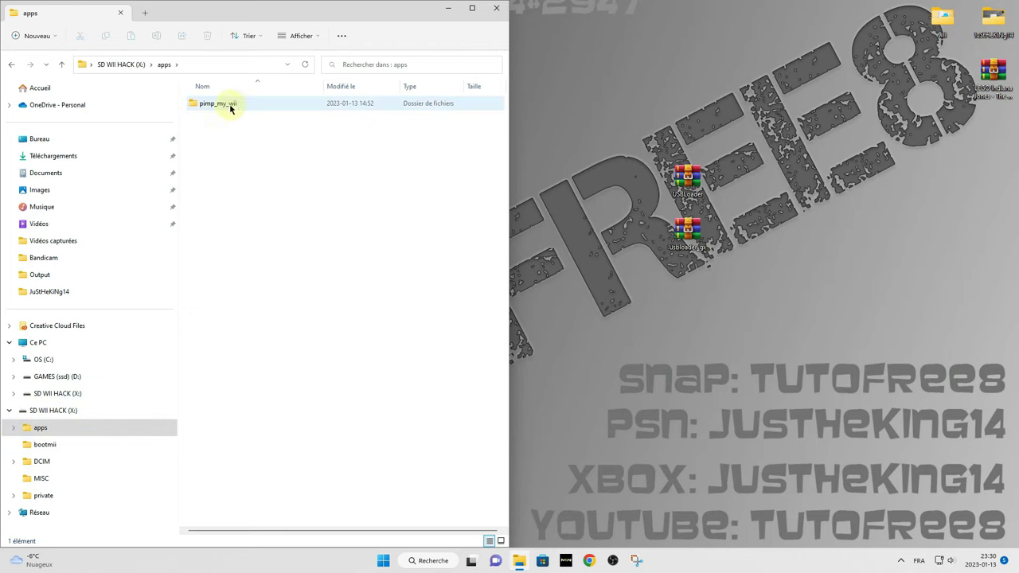
- Extract the USBLoader folder from the USBLoader.zip archive on the desktop into the SD card's apps folder
click(688, 185)
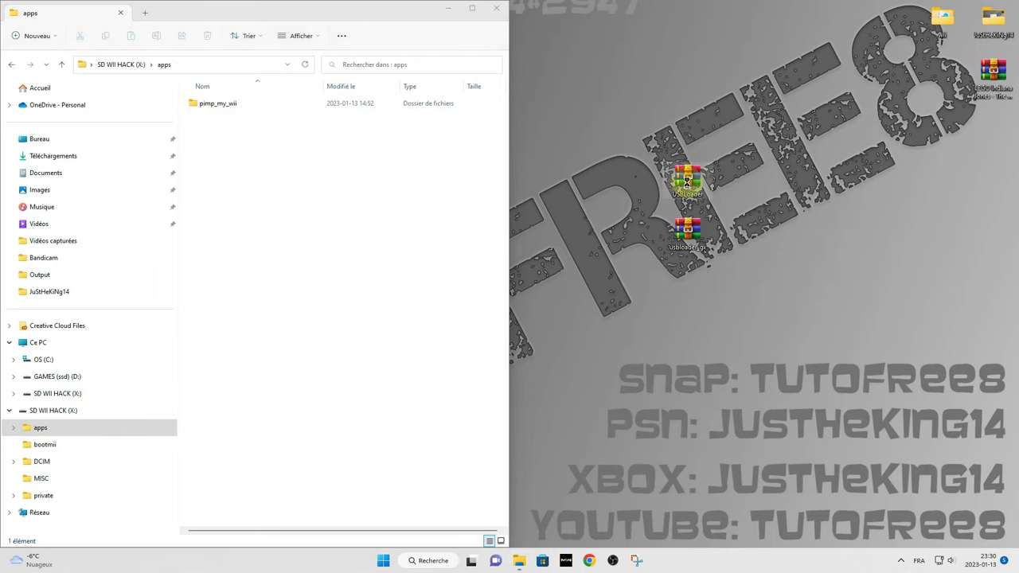
drag(539, 159, 803, 77)
click(443, 170)
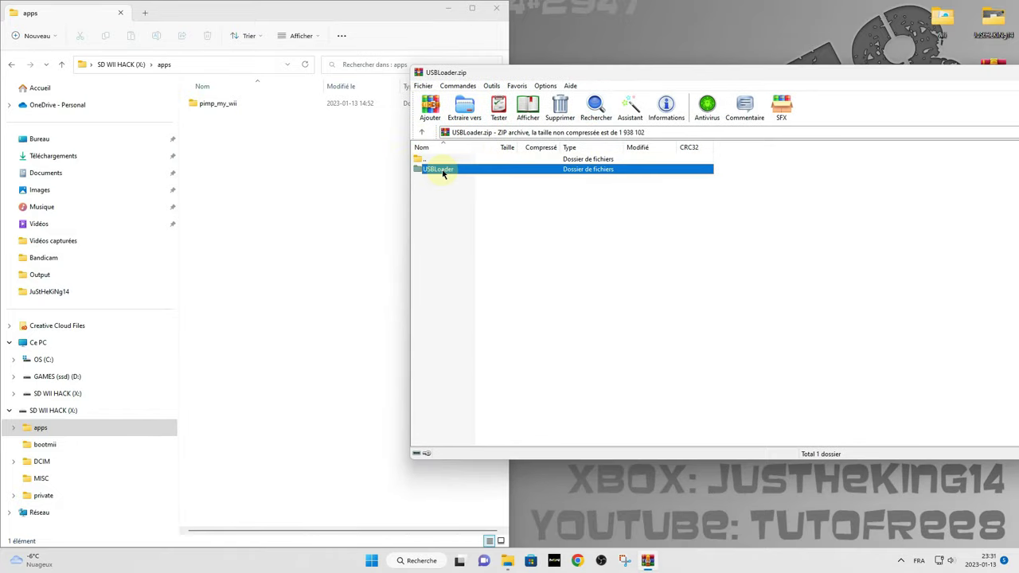
drag(270, 164, 269, 160)
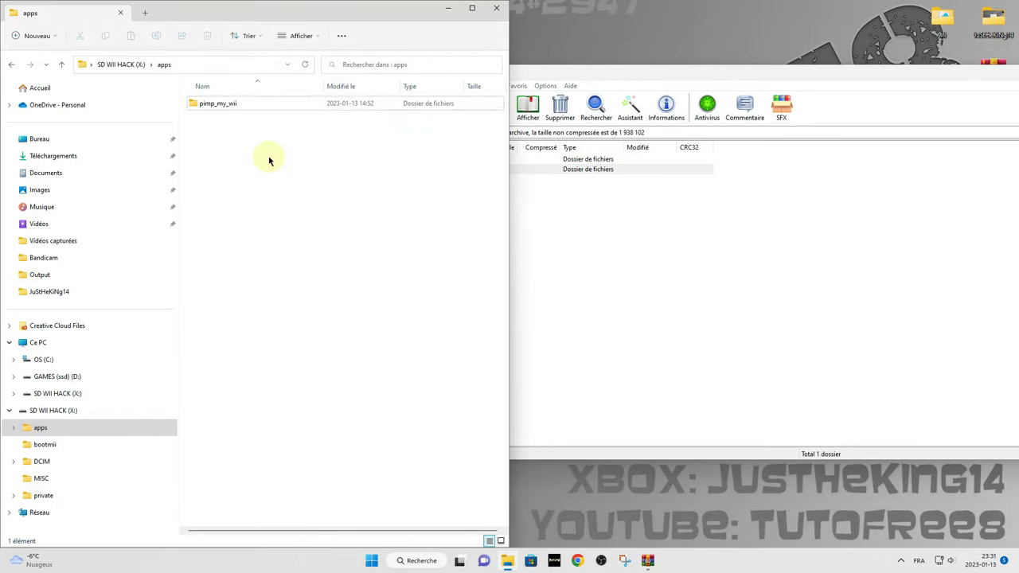
- Extract the usbloader_gx folder from the desktop's usbloader_gx.zip into the SD card's apps folder, and eject SD WII HACK (X:)
drag(882, 74, 681, 118)
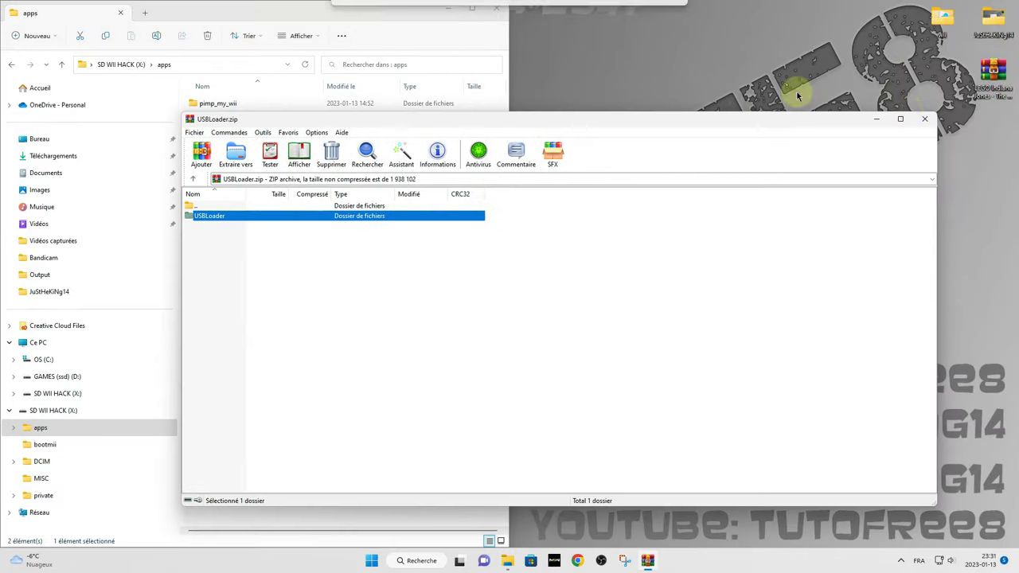
click(917, 120)
click(683, 247)
click(683, 247)
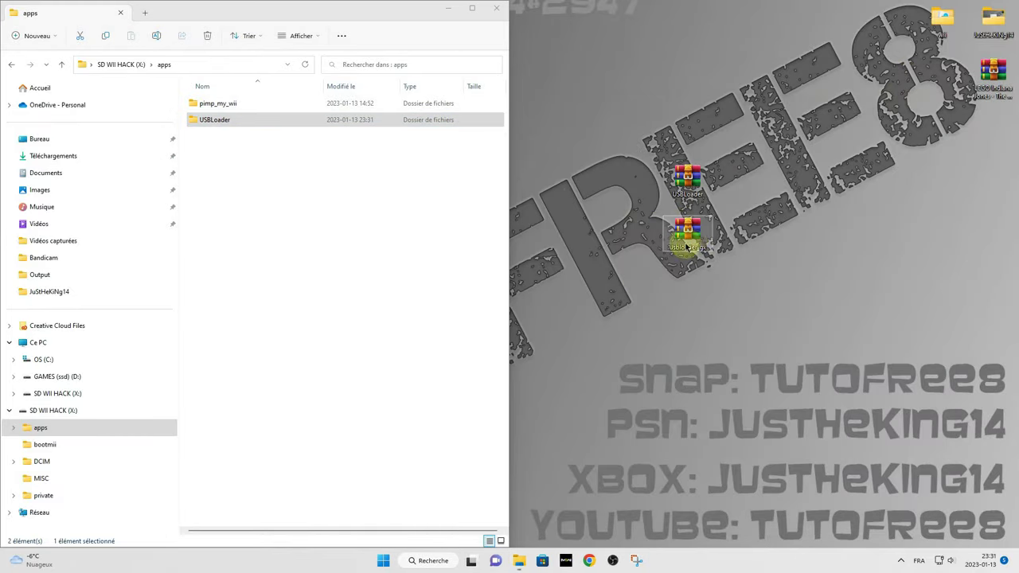
double_click(696, 238)
drag(573, 119, 869, 72)
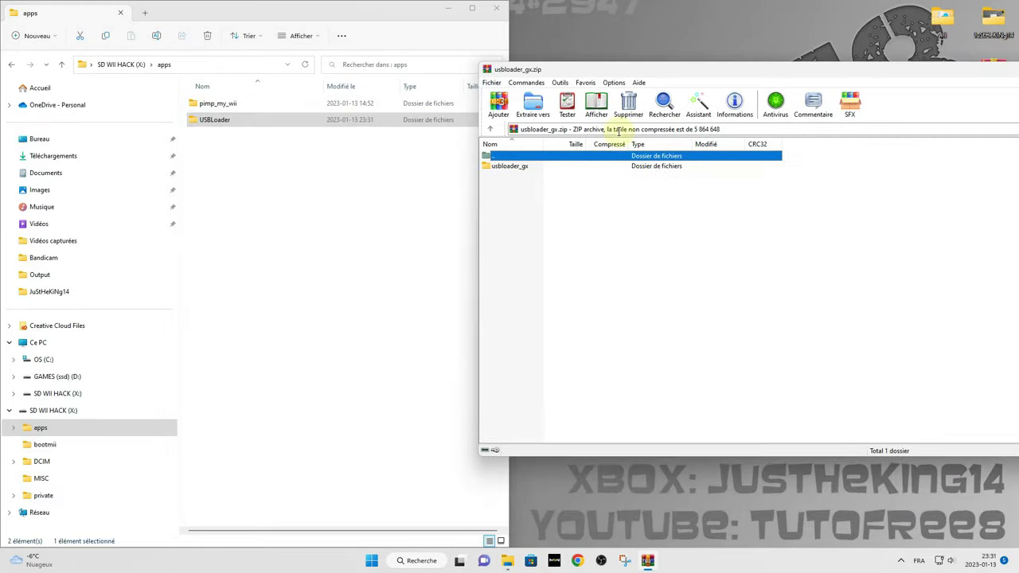
click(532, 169)
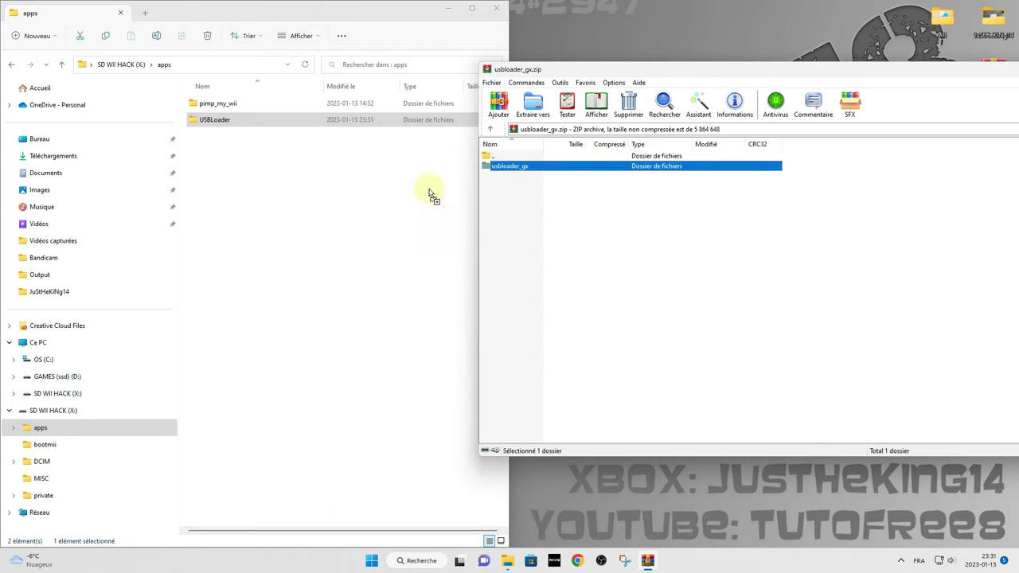
mouse_move(271, 158)
mouse_down()
mouse_move(218, 91)
mouse_move(284, 172)
mouse_up()
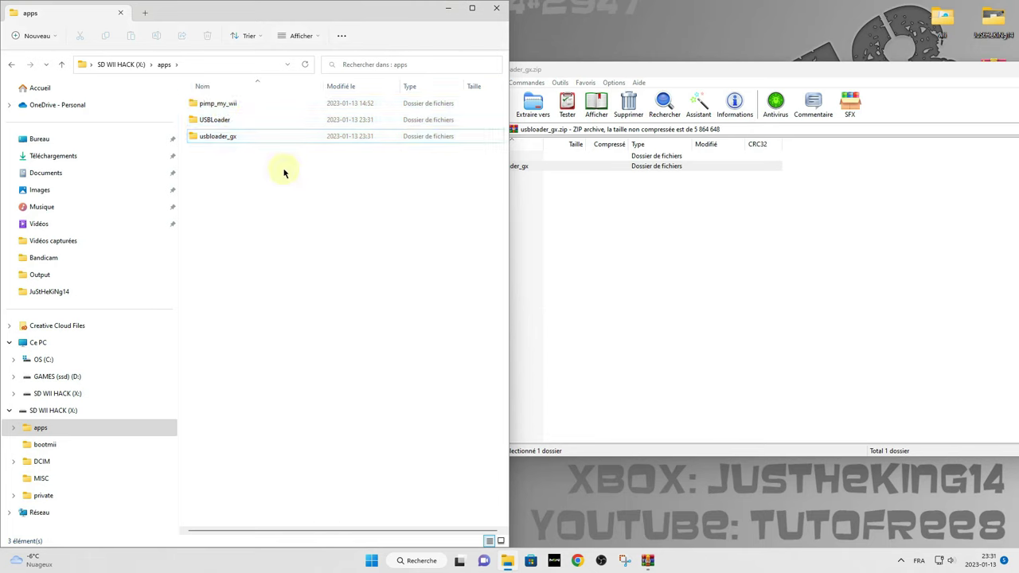
right_click(82, 411)
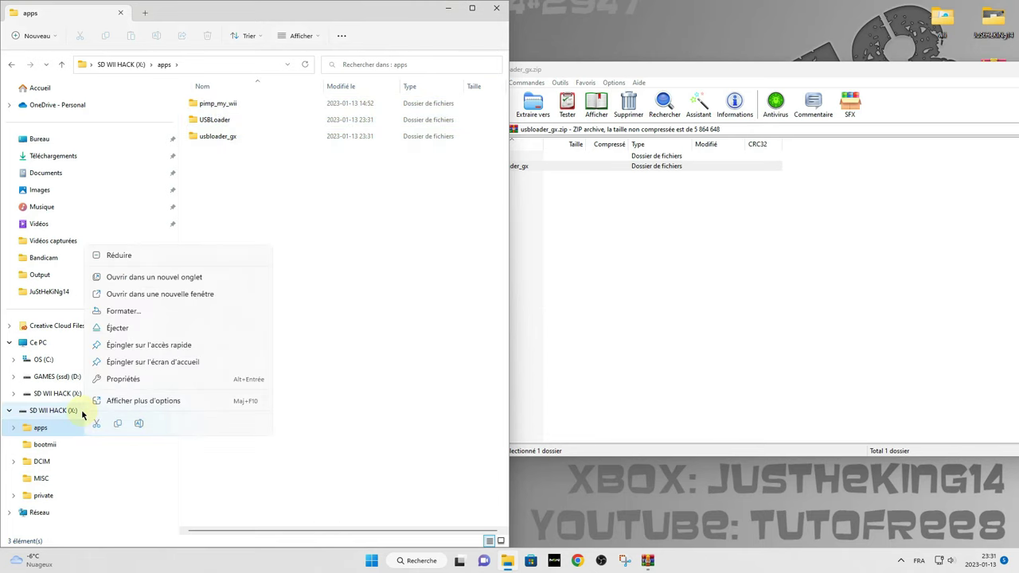
click(144, 327)
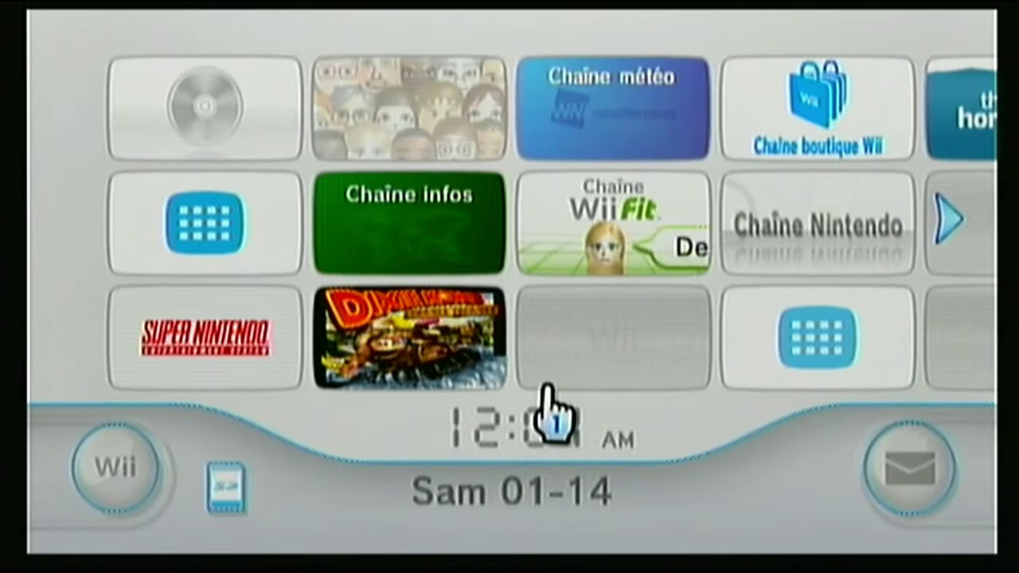
- Switch to the Wii, start the Homebrew Channel, and load USB Loader GX from it
click(931, 231)
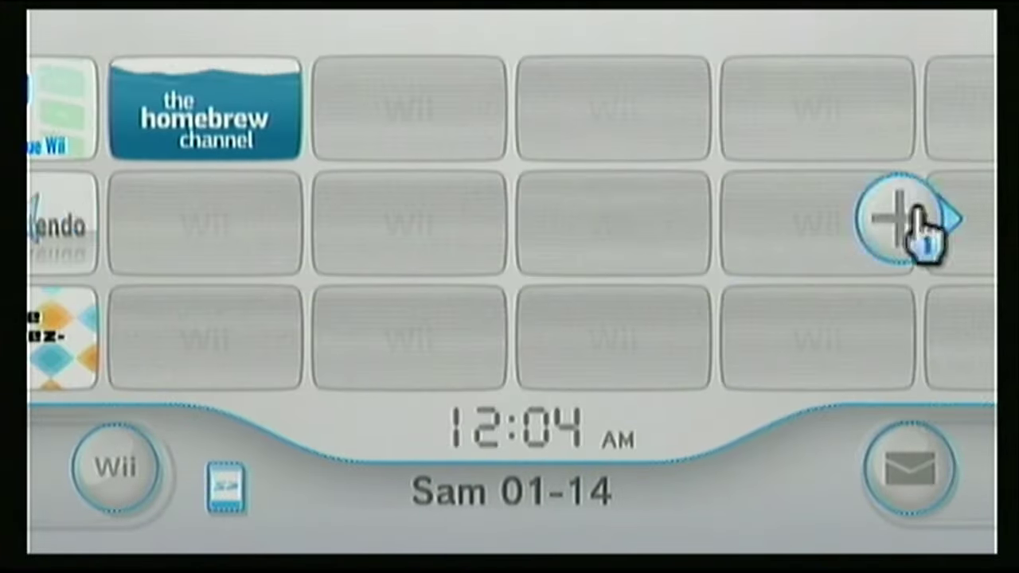
click(228, 129)
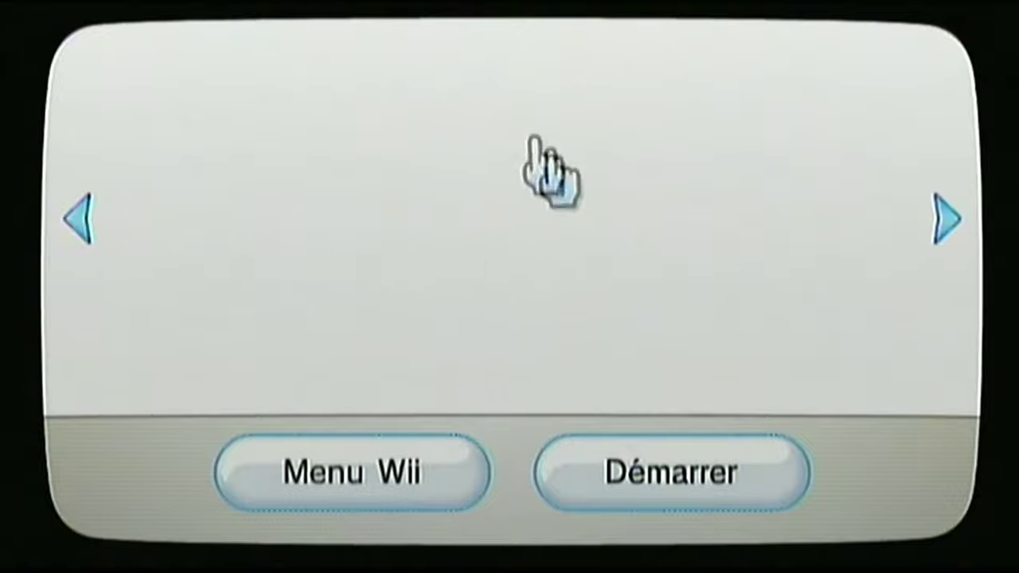
click(660, 433)
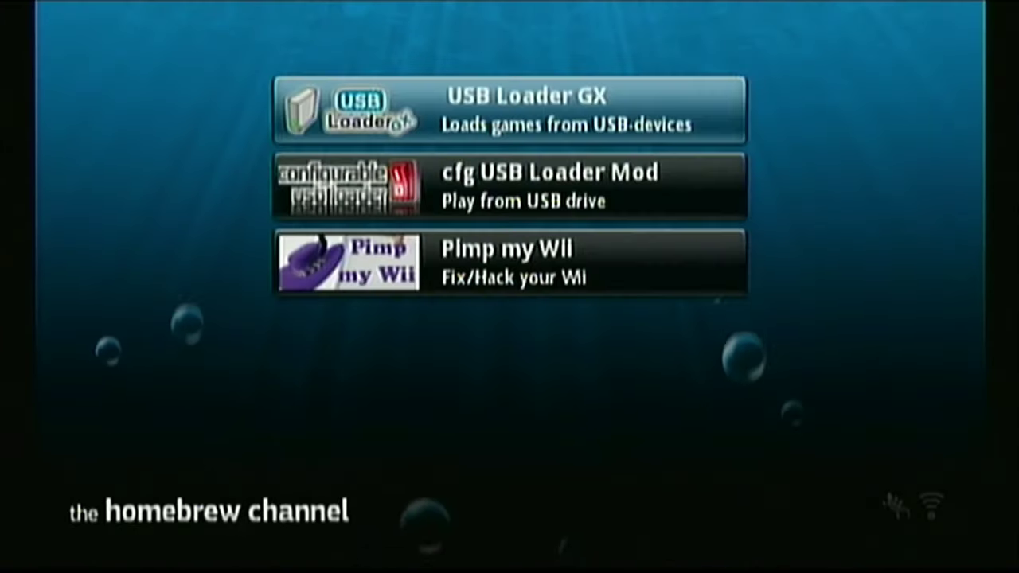
click(418, 102)
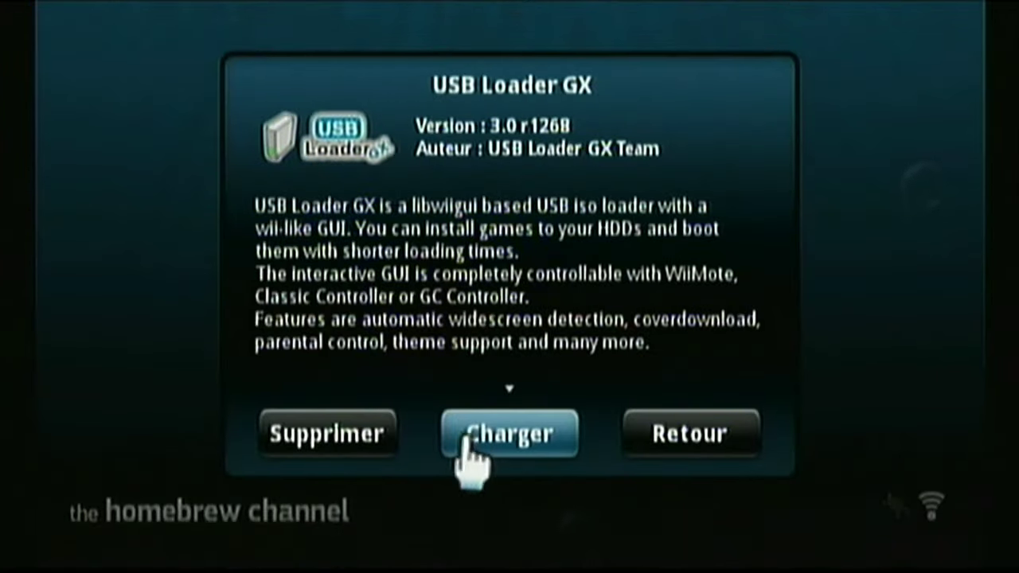
click(474, 447)
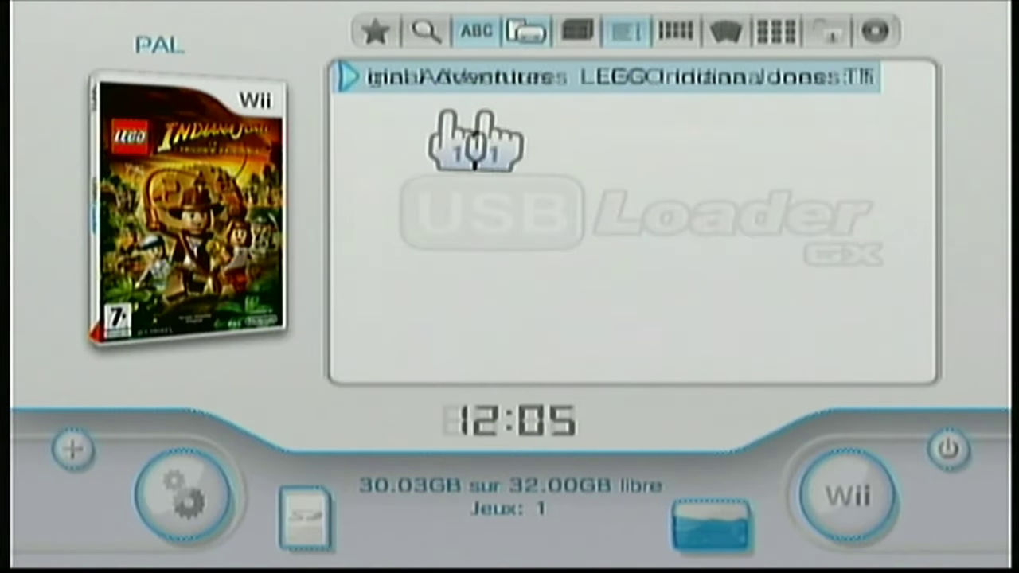
- Add the Wii's installed channels to the sources shown in the USB Loader GX list
click(525, 32)
click(223, 267)
click(359, 368)
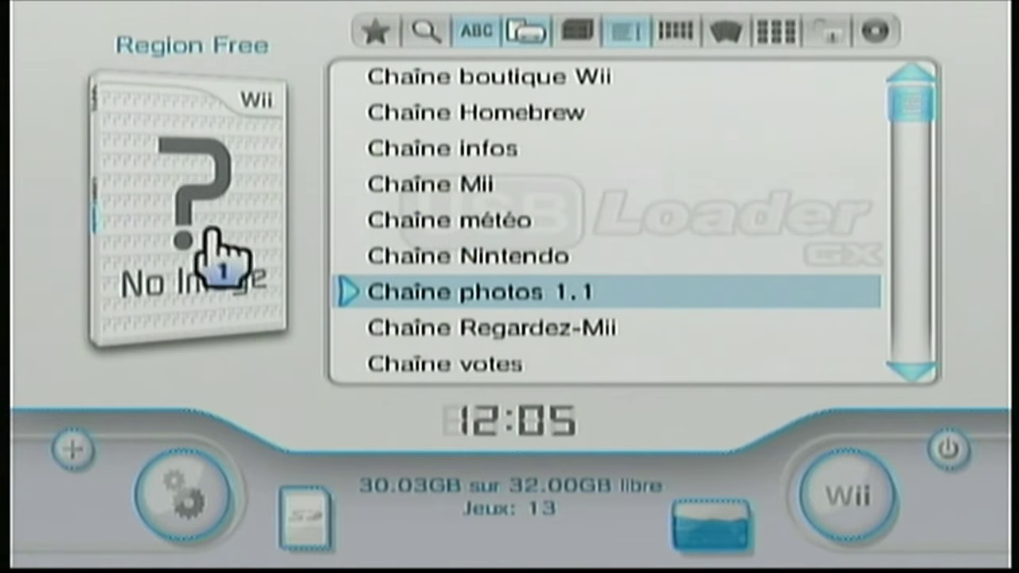
- Remove the installed channels from the displayed sources to list only the games on the USB drive
click(525, 33)
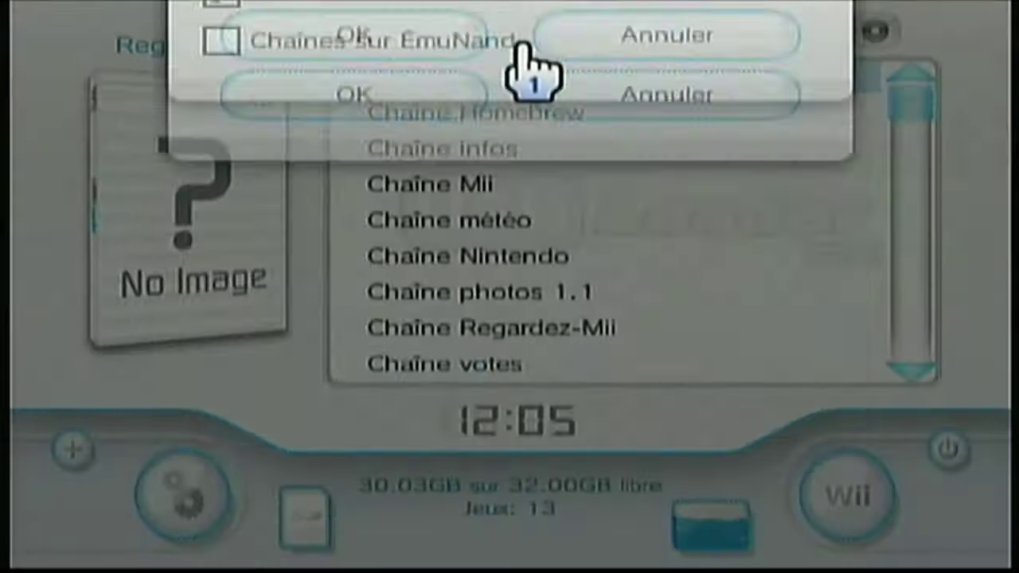
click(270, 256)
click(360, 367)
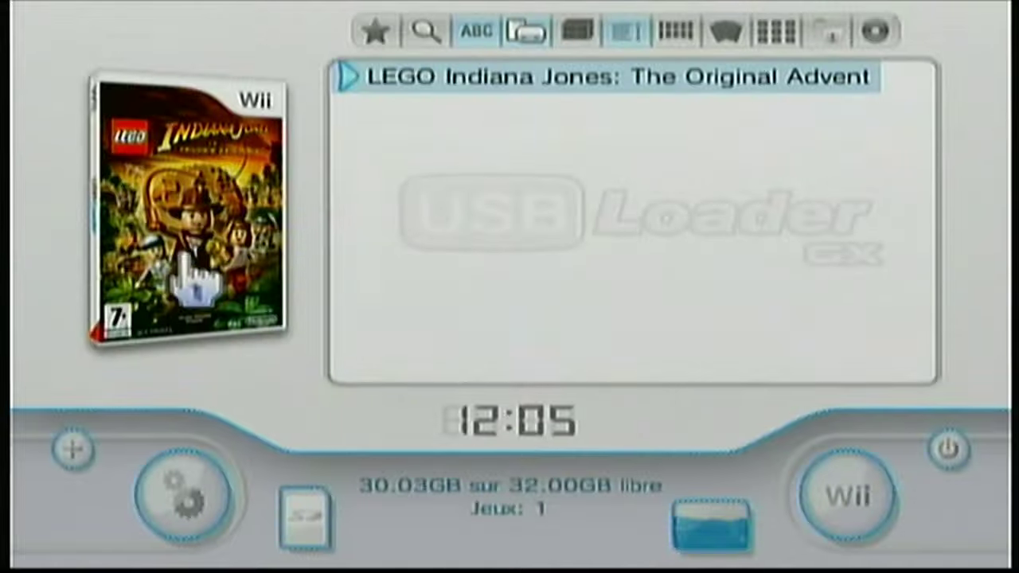
- Look at the cover download options without downloading, and try the channel-grid and carousel layouts before returning to the list layout
click(207, 227)
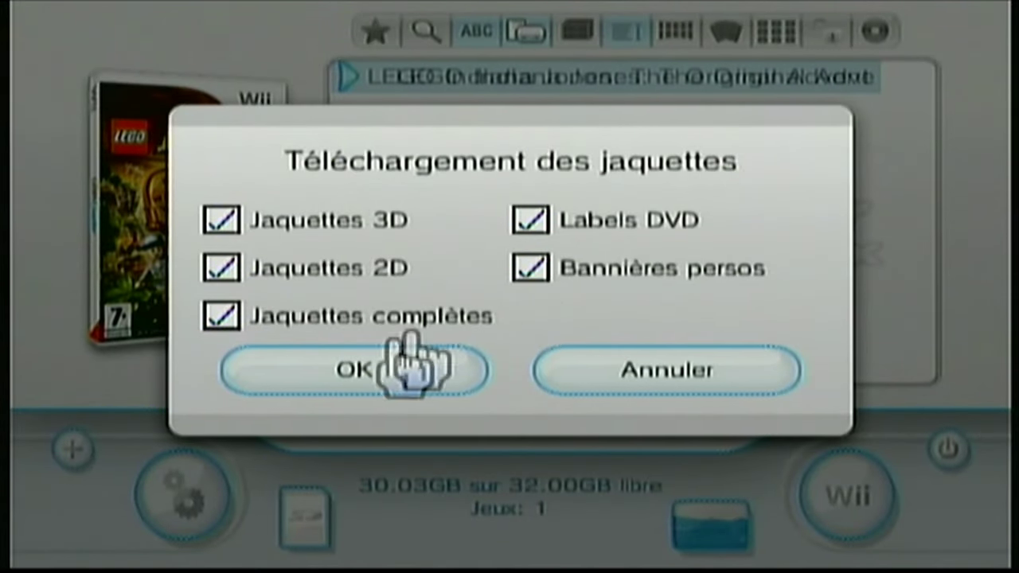
click(617, 370)
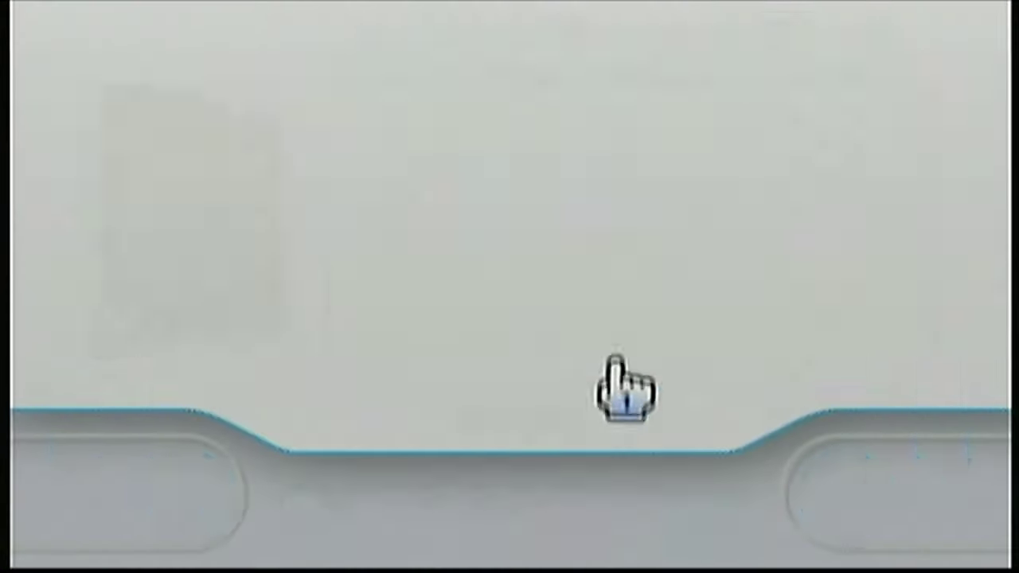
click(716, 33)
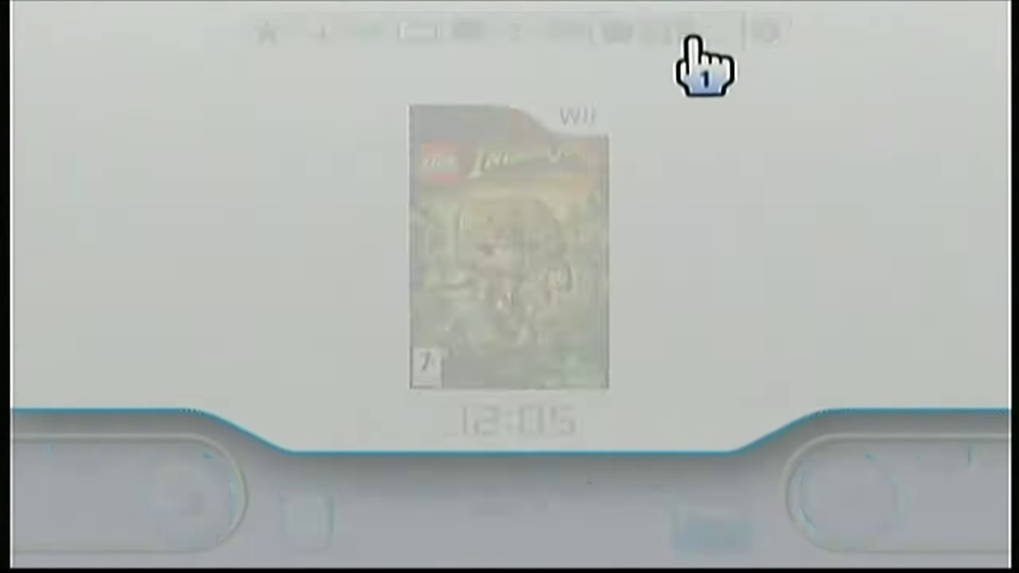
click(667, 32)
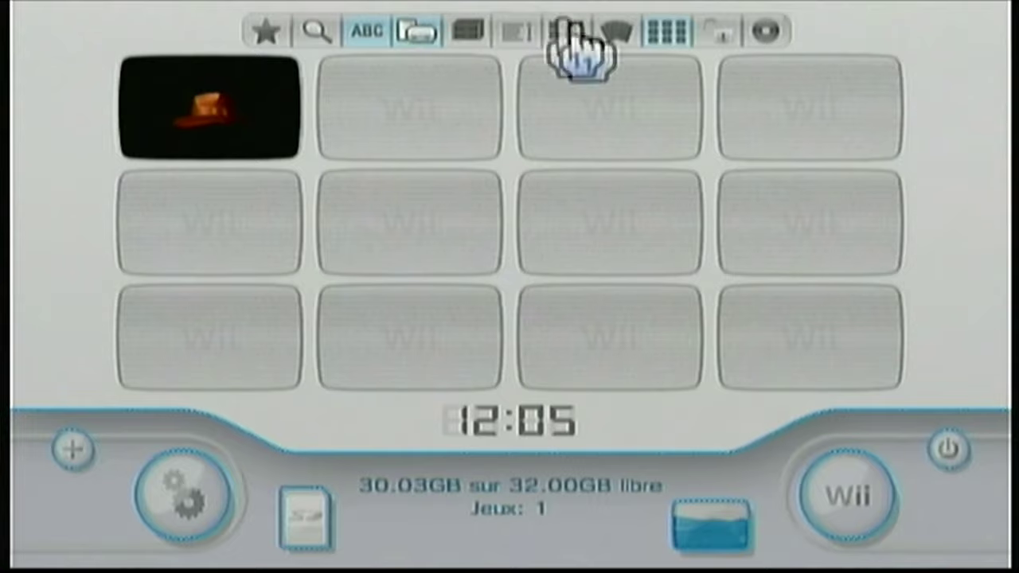
click(619, 35)
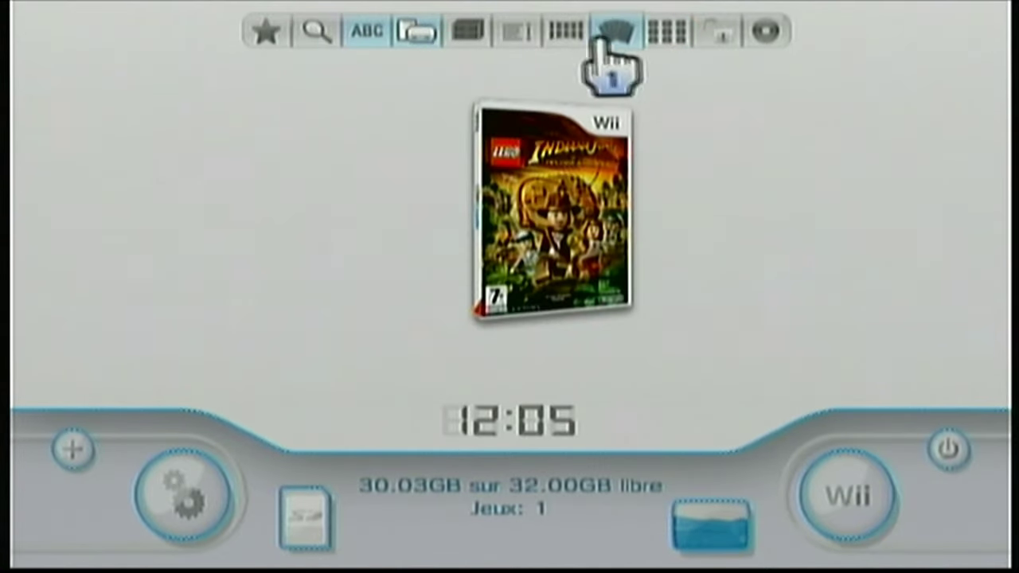
click(509, 32)
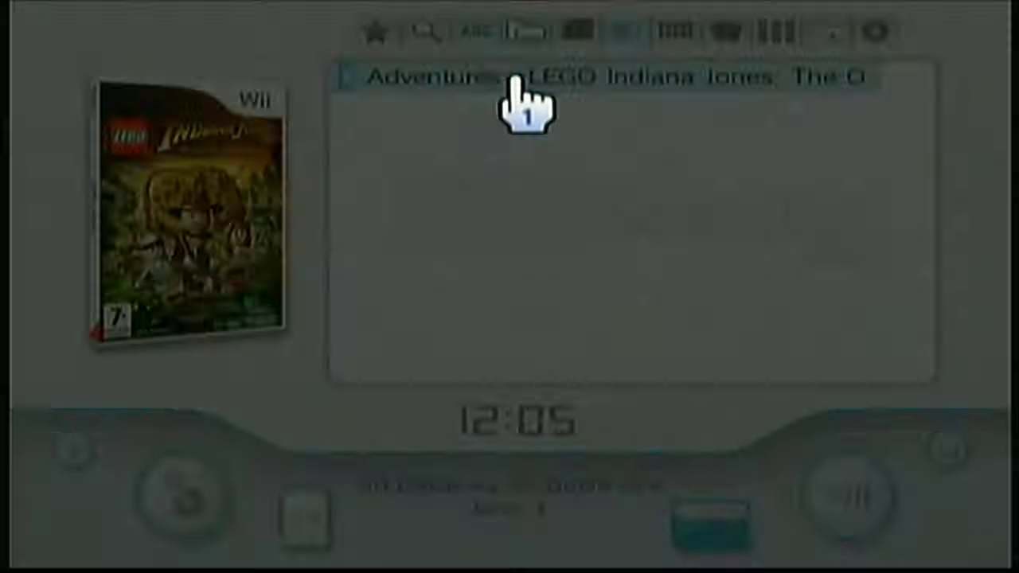
- Open LEGO Indiana Jones: The Original Adventures, look through its settings pages, and start the game
click(517, 80)
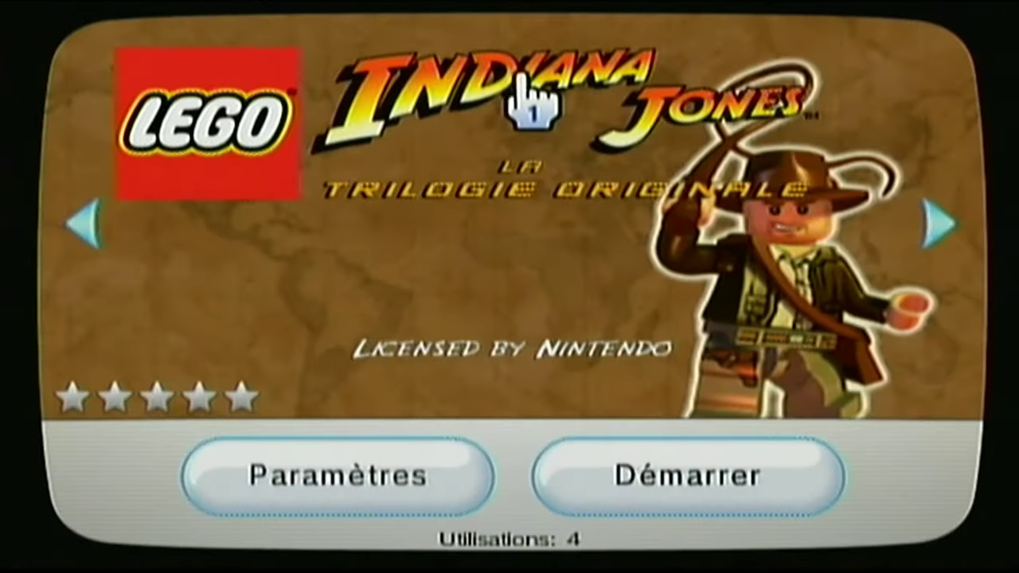
click(338, 462)
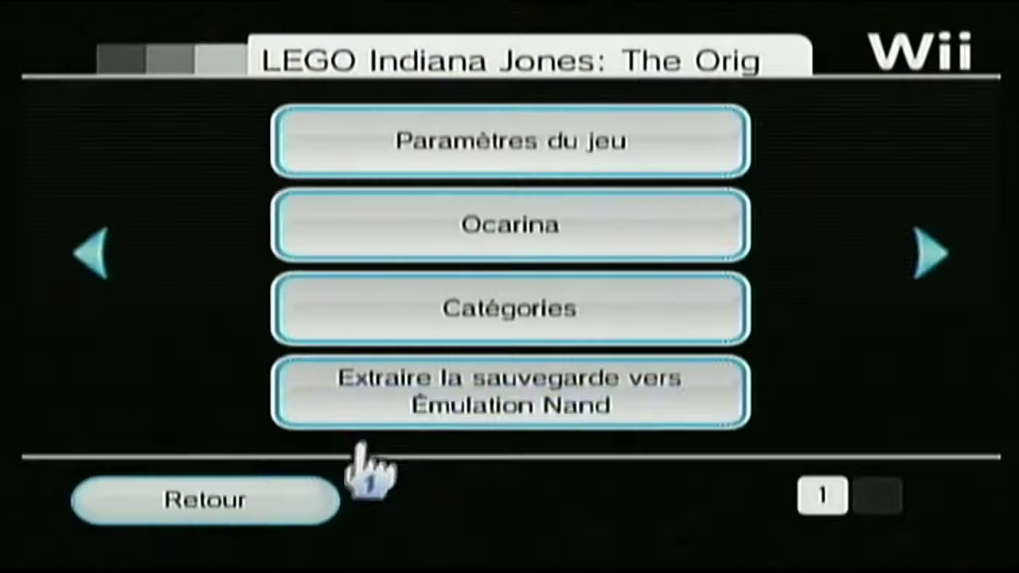
click(911, 247)
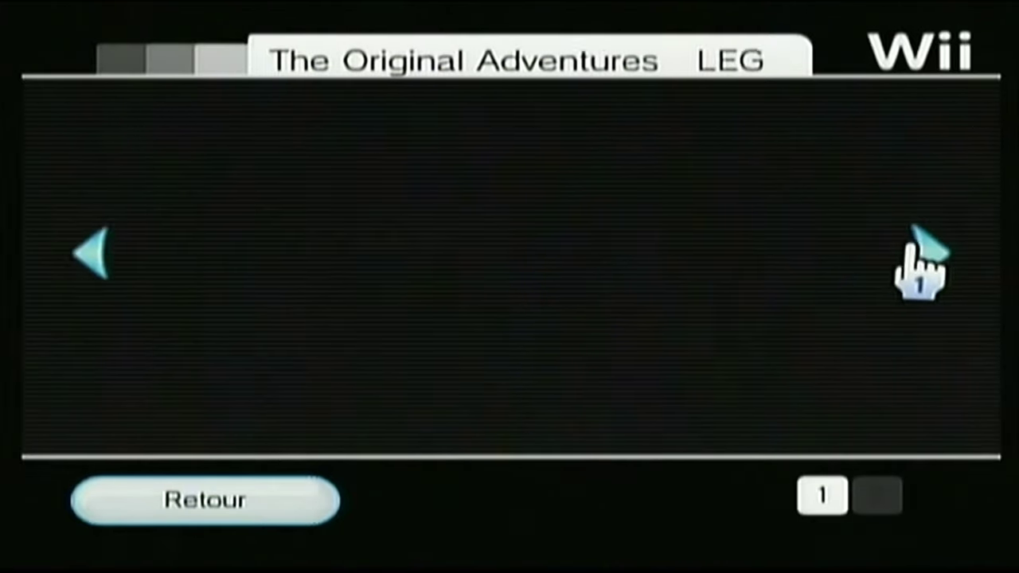
click(907, 259)
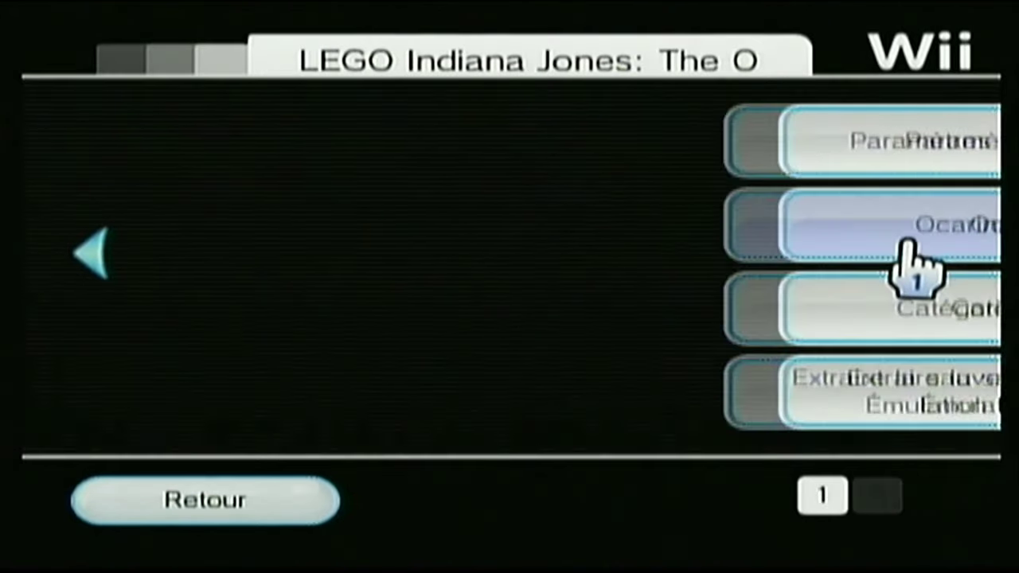
key(Escape)
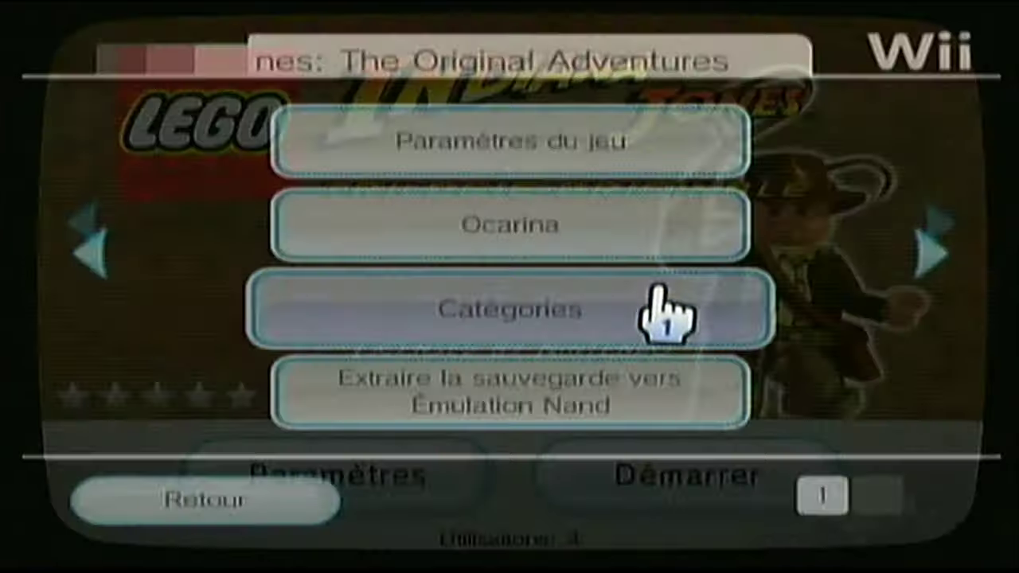
click(660, 478)
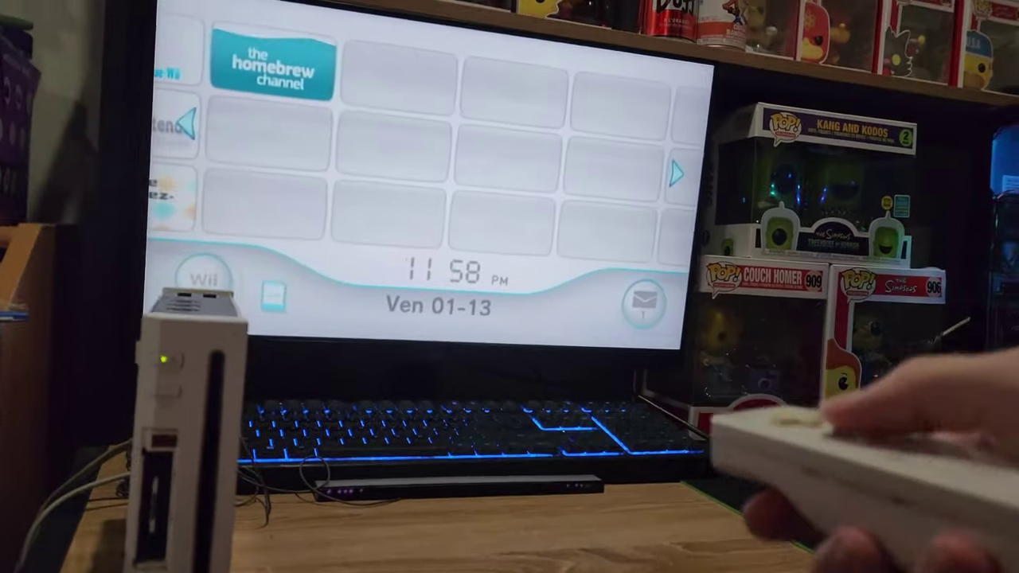
click(315, 88)
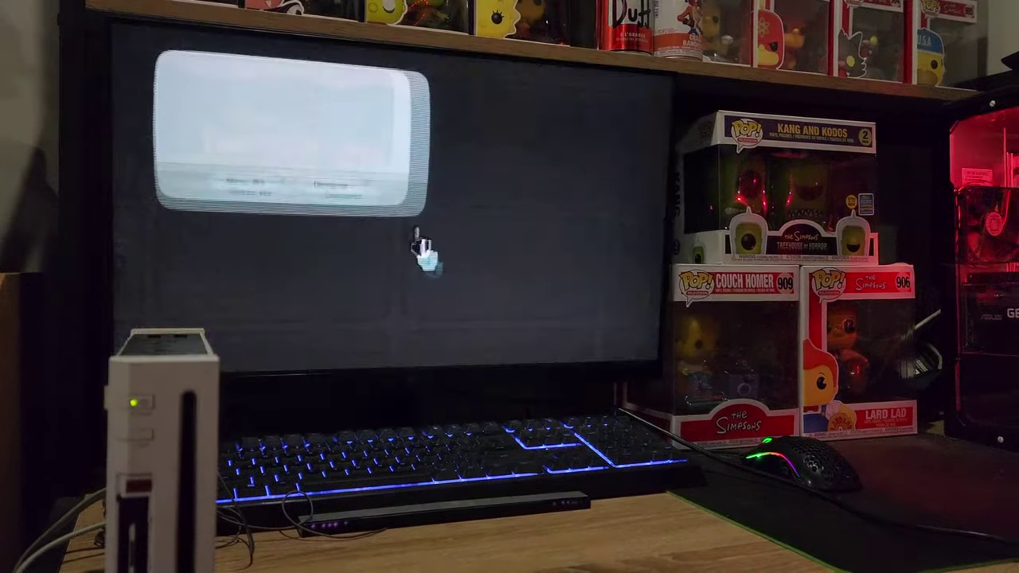